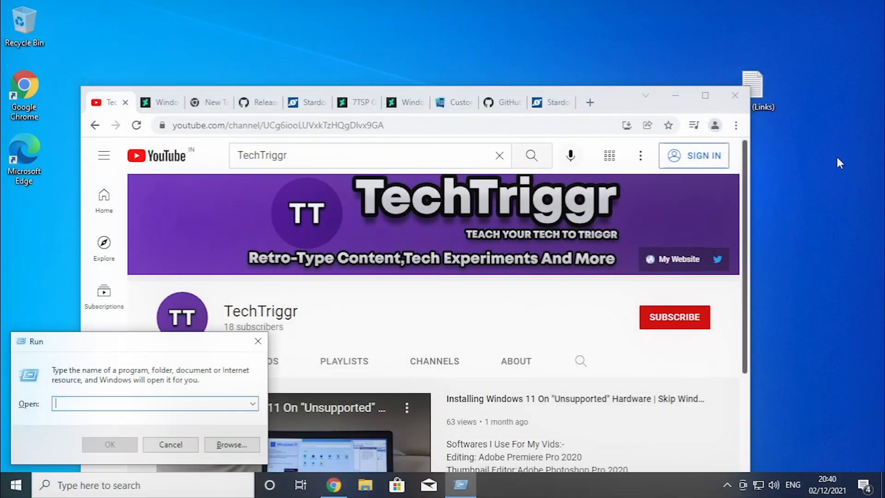
Step: Run winver to check the installed Windows version
key("Escape")
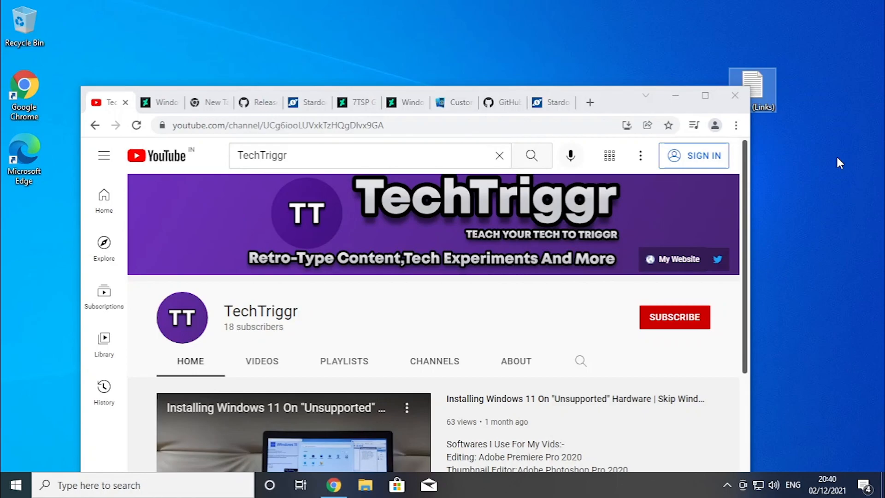
key("super+r")
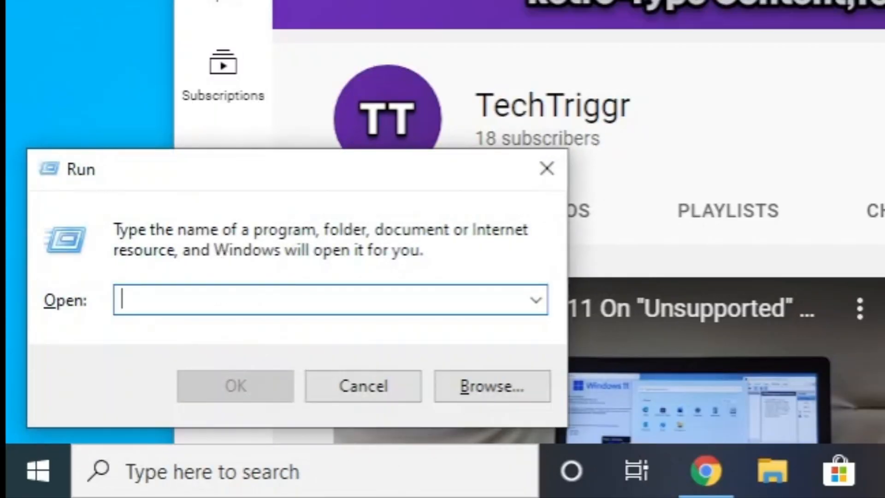
type("winver")
key("Return")
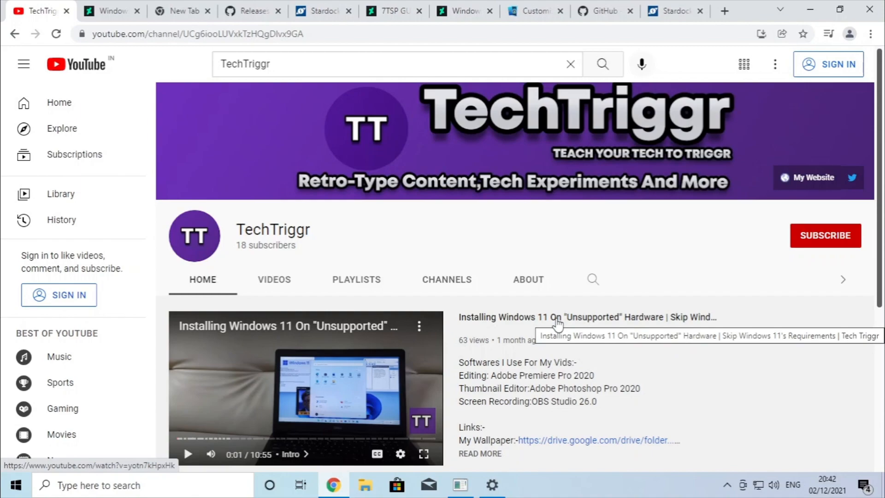
Step: Search Windows for "restore" and open the Create a restore point settings
key("super")
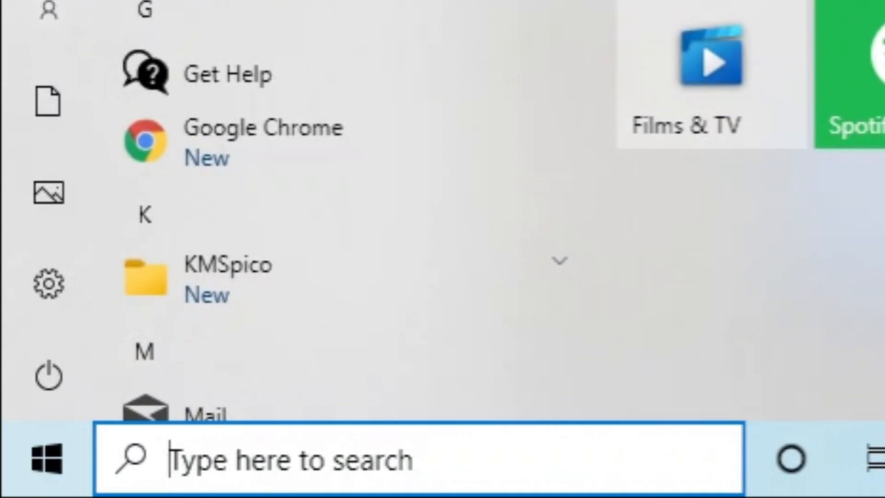
type("restore")
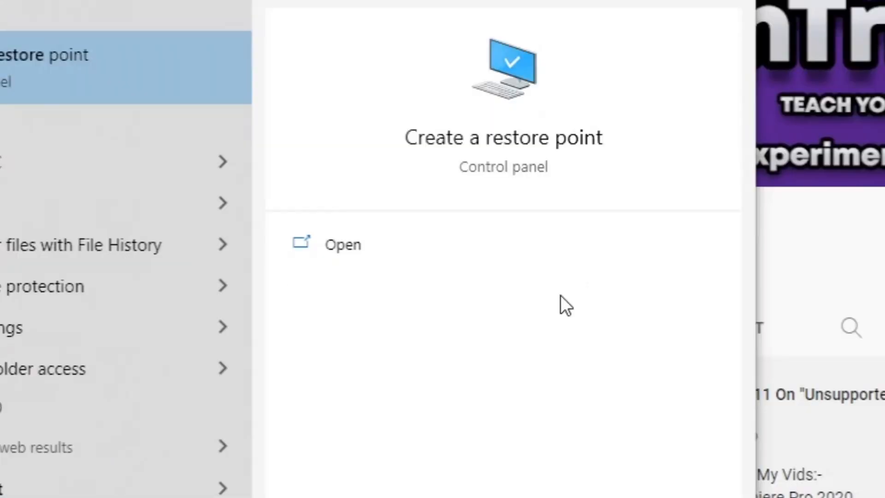
left_click(401, 243)
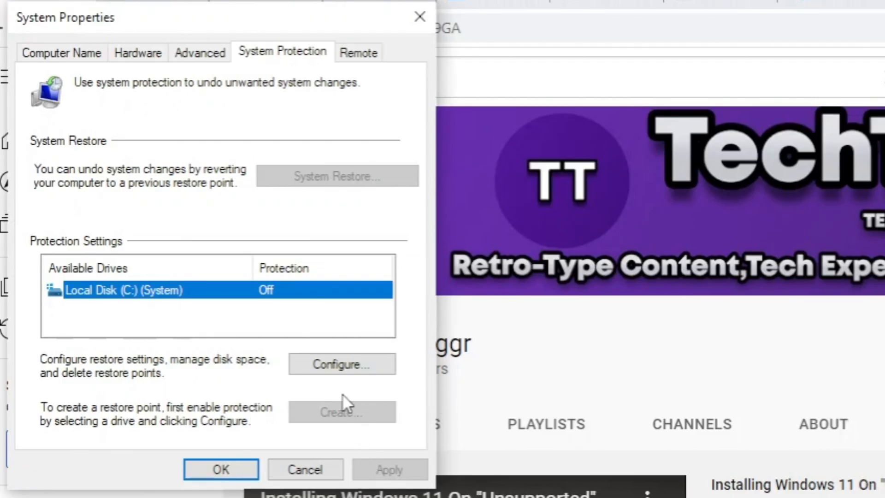
Step: Turn on system protection for Local Disk (C:) with maximum disk usage set to 21%
left_click(336, 358)
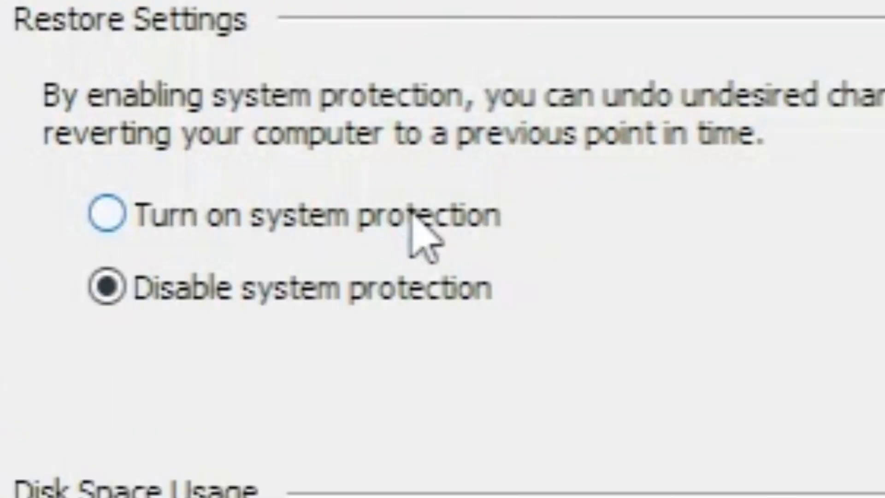
left_click(410, 216)
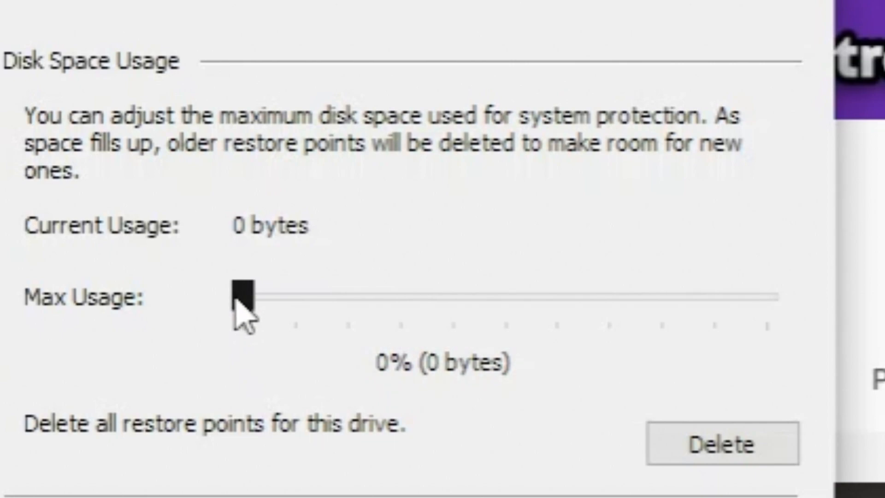
left_click_drag(235, 298, 333, 294)
left_click_drag(512, 286, 539, 296)
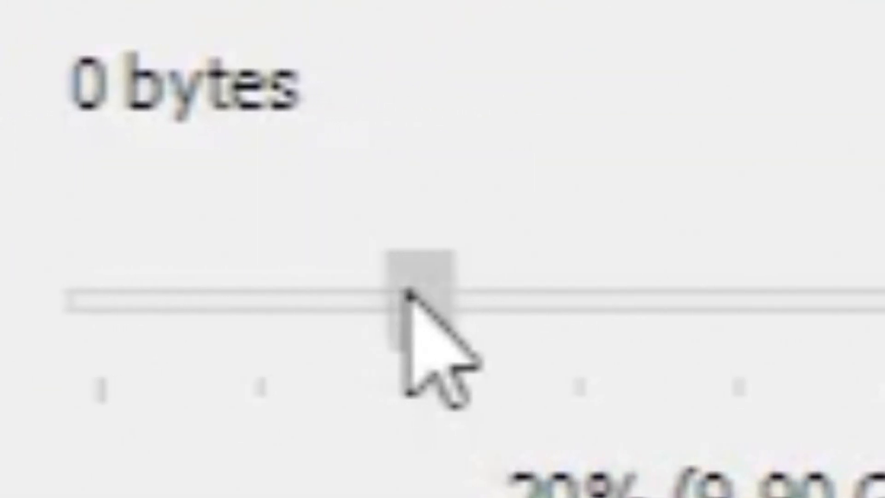
left_click(243, 467)
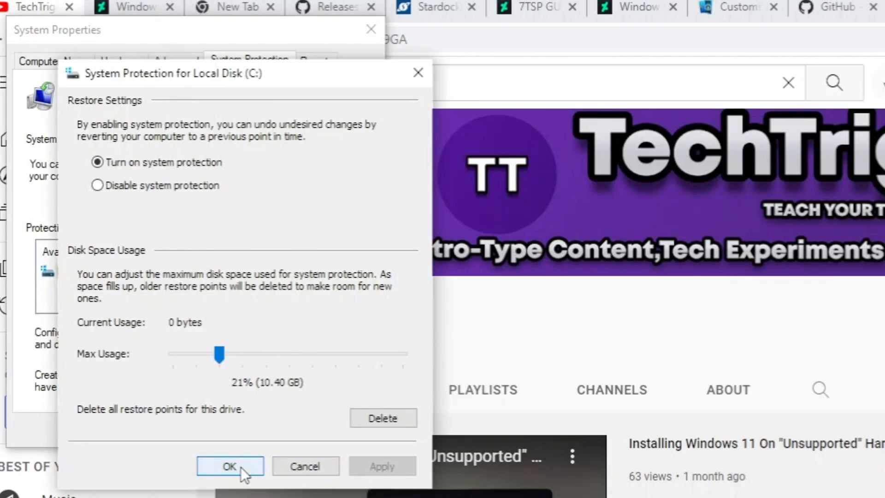
left_click(241, 467)
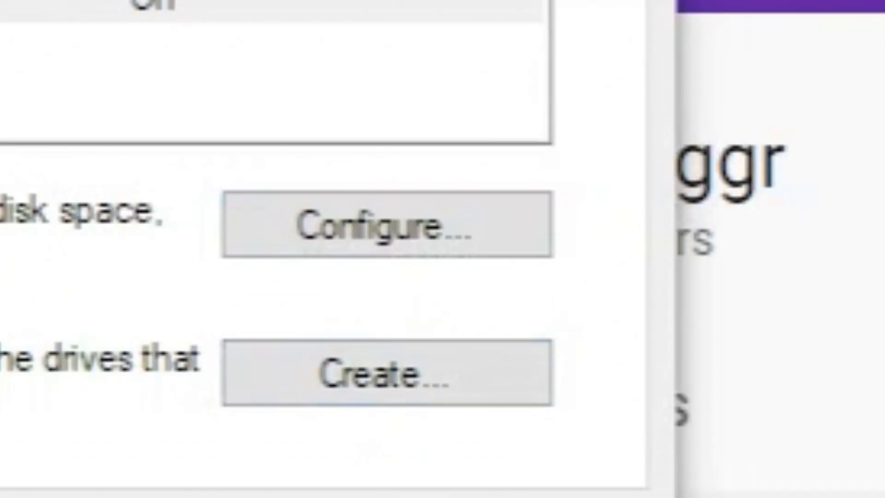
Step: Start a new restore point and describe it as "Take Me Back To Windows 10"
left_click(361, 392)
type("Wi")
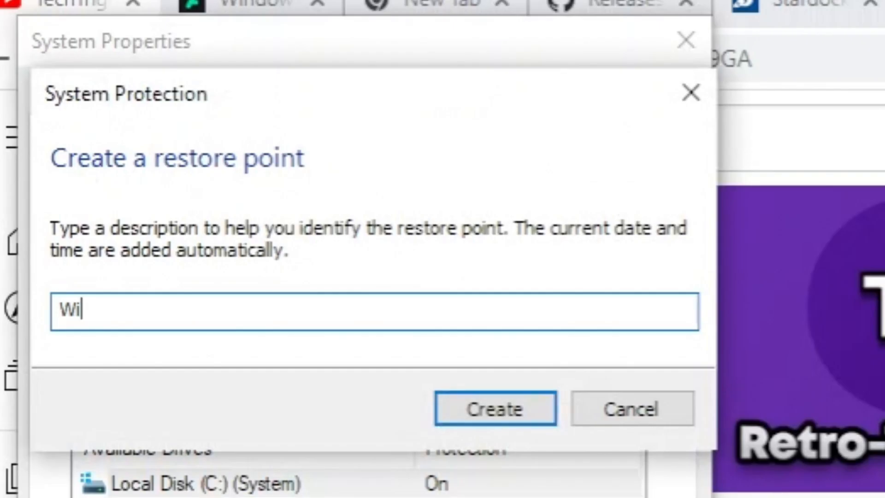
type("ndows 10")
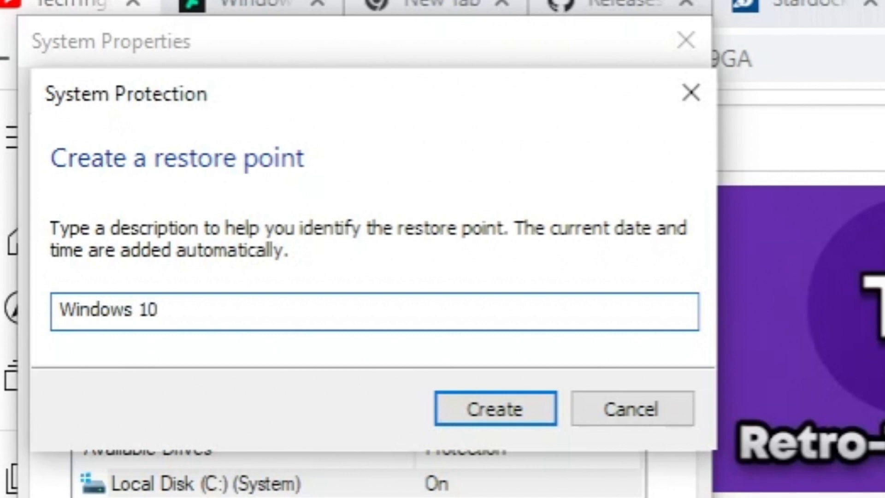
type("0")
left_click(61, 309)
type("Take Me Back To")
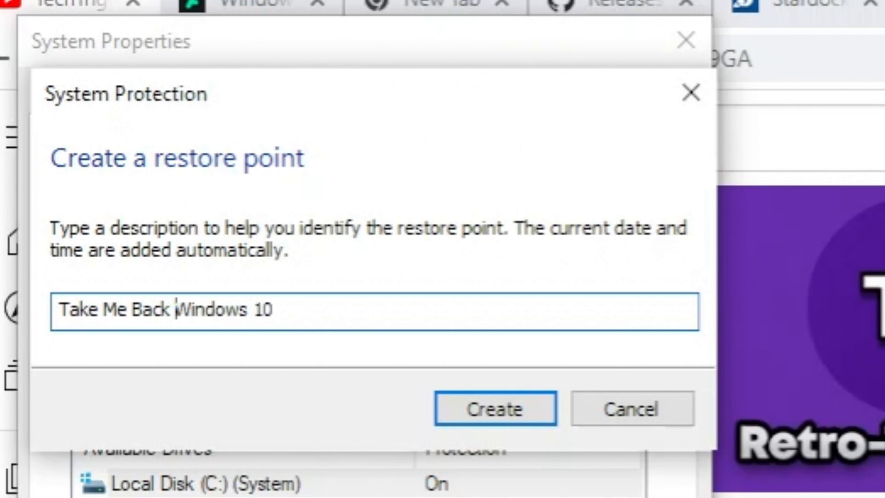
Step: Add "Hey There," at the beginning of the restore point description
key("Left")
key("Left")
key("Left")
key("Left")
key("Left")
key("Left")
key("Left")
key("Left")
key("Left")
key("Left")
key("Left")
key("Left")
key("Left")
key("Left")
key("Left")
type("Het")
key("BackSpace")
type("y There,")
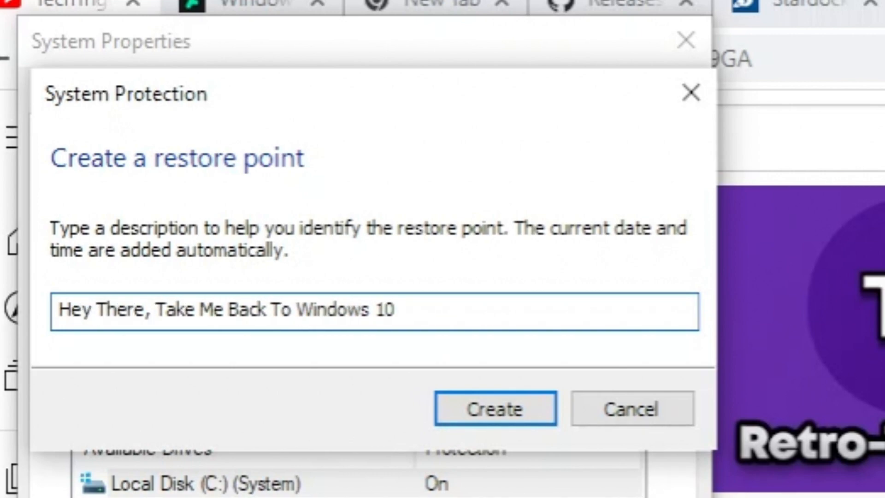
Step: Create the restore point and close both its completion notice and System Properties
left_click(489, 417)
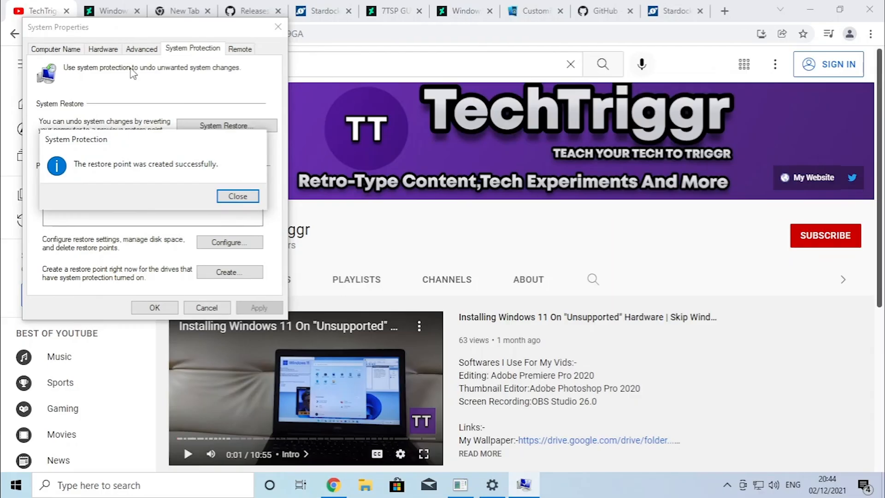
left_click_drag(95, 147, 345, 198)
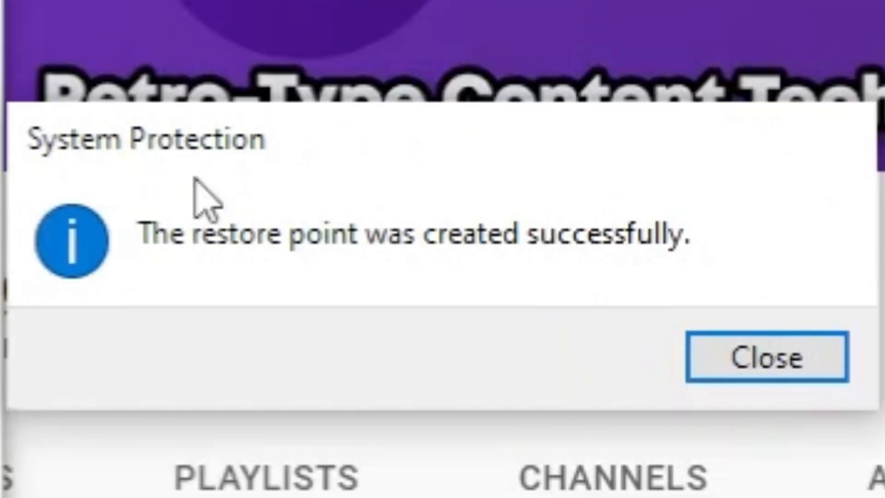
left_click(756, 364)
left_click(296, 439)
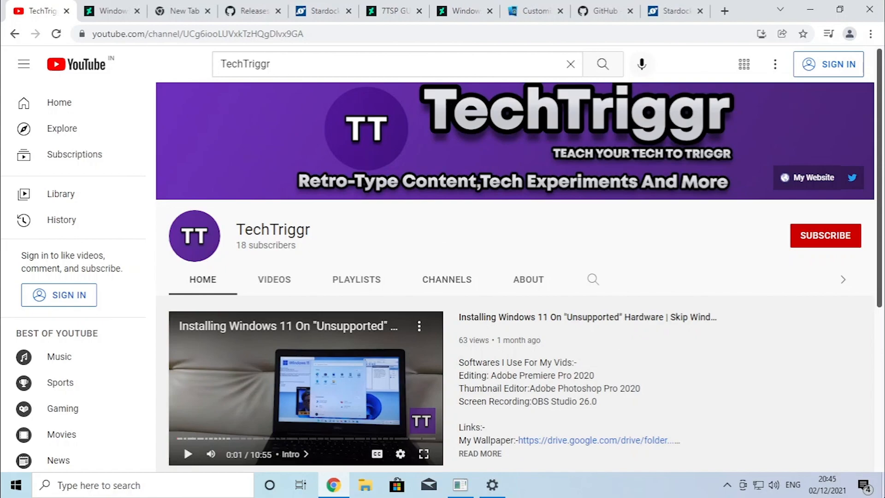
Step: Switch to the DeviantArt page for the "Windows 11 for Windows 10" theme and request its download
left_click(126, 11)
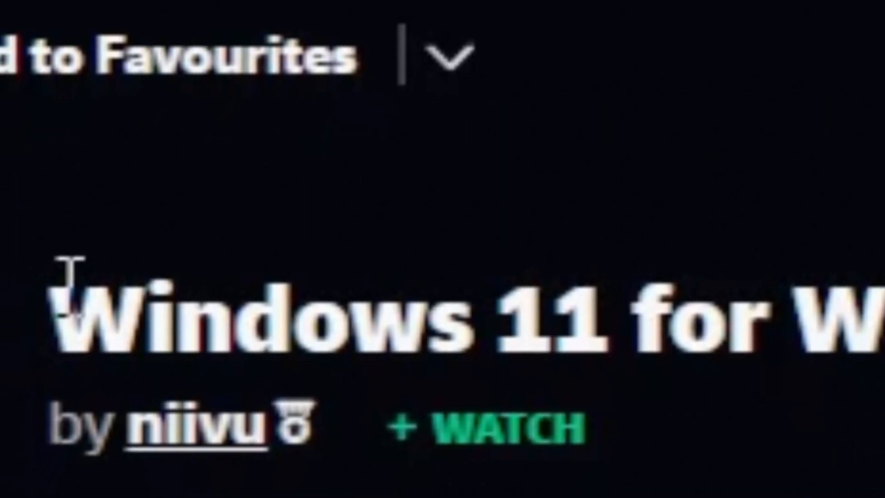
left_click_drag(110, 431, 334, 432)
left_click(598, 347)
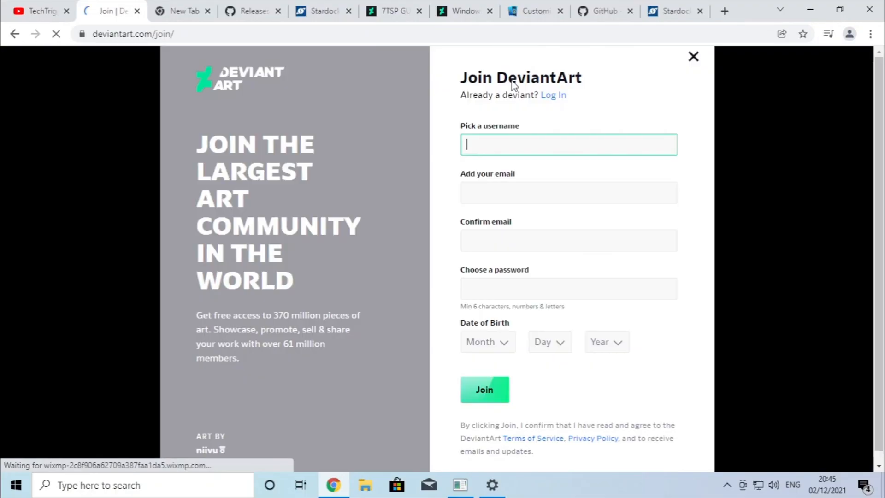
Step: Open temp-mail.org in the empty browser tab and copy the temporary email address
left_click(191, 15)
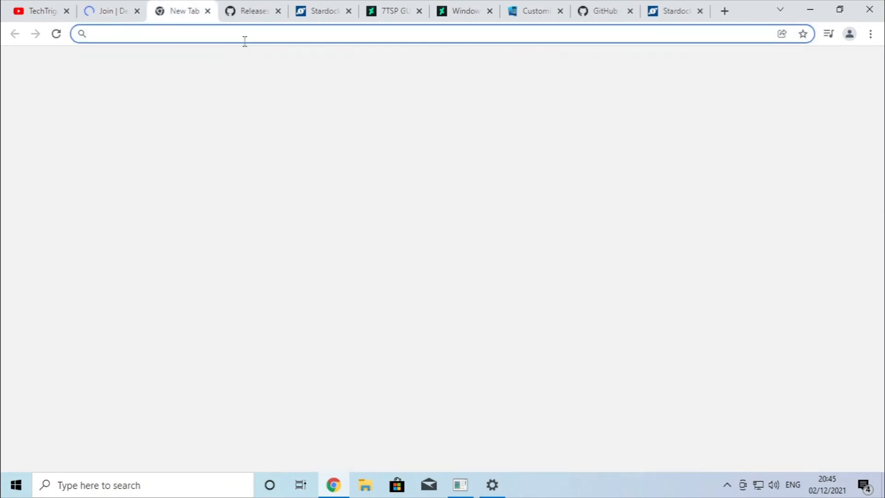
type("te")
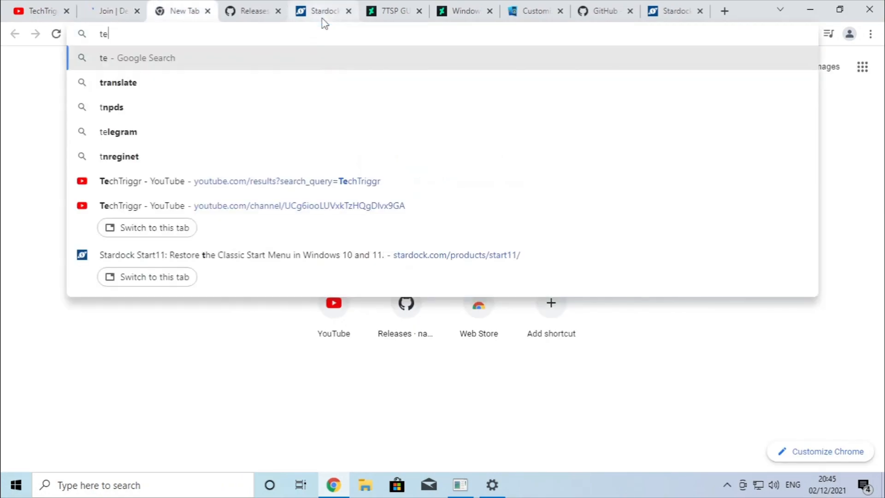
type("mp-mail.org")
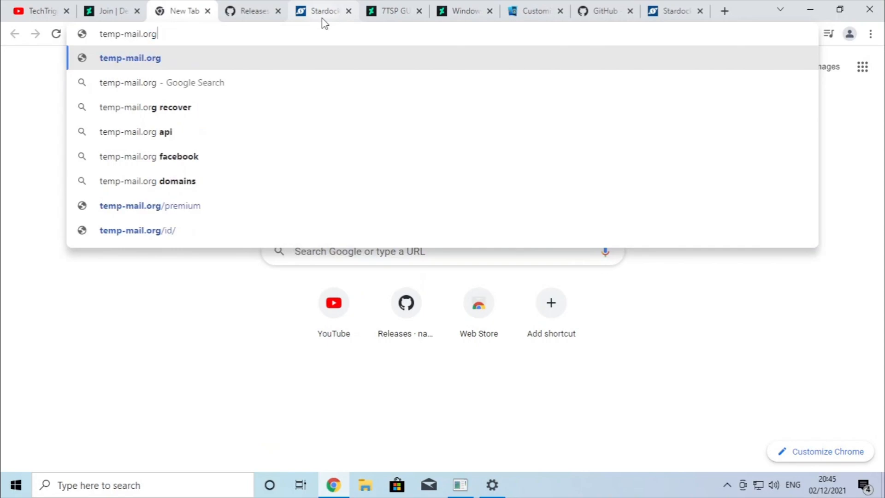
key("Return")
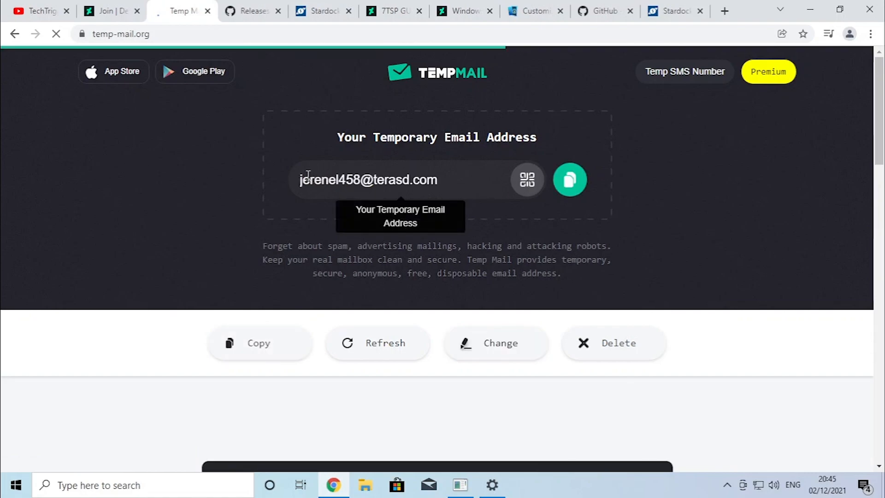
left_click(481, 183)
key("ctrl+c")
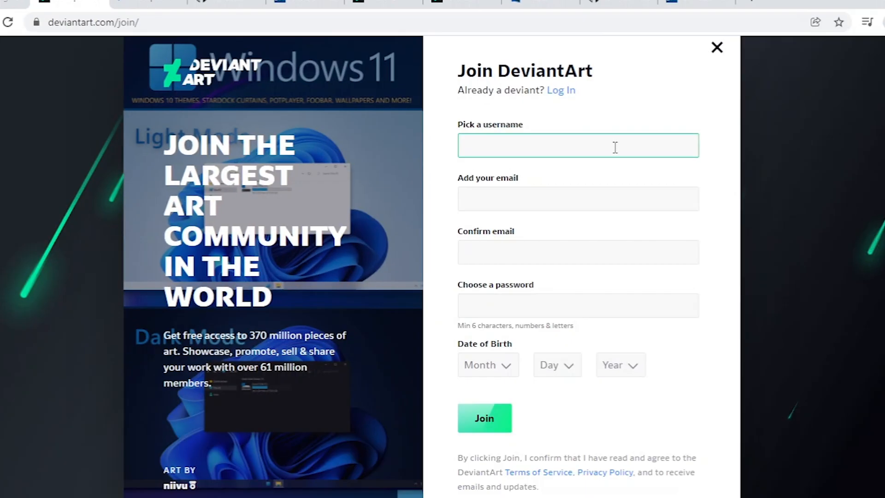
Step: Fill in a username on the DeviantArt join form and paste the temporary email into both email fields
type("trigrrrr")
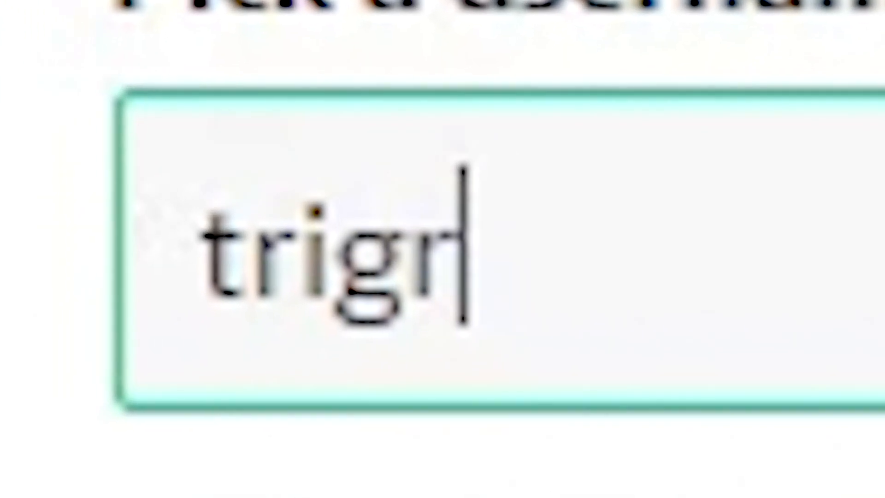
key("Tab")
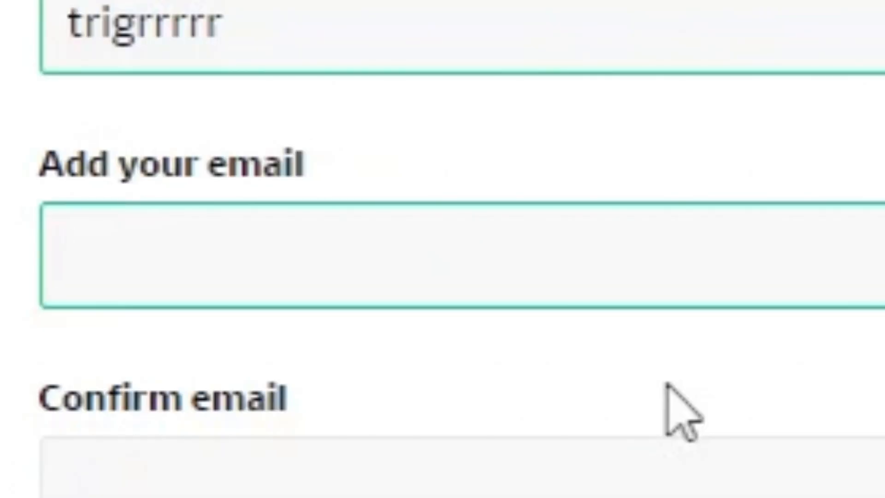
key("ctrl+v")
key("Tab")
key("ctrl+v")
key("Tab")
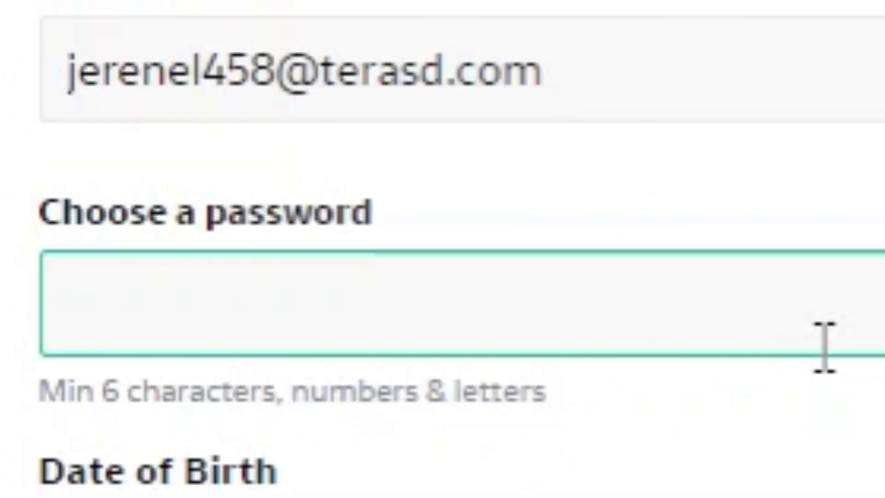
Step: Enter the new account's password in the DeviantArt join form
key("ctrl+v")
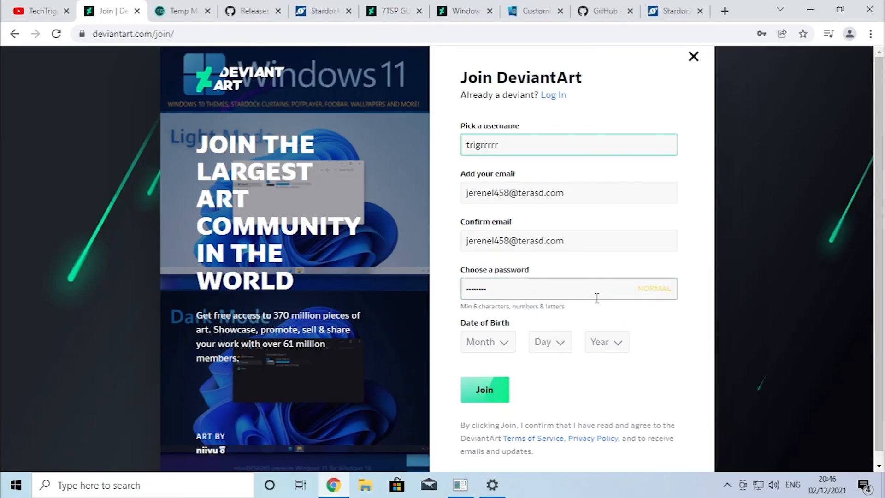
left_click(392, 329)
key("ctrl+a")
left_click(556, 287)
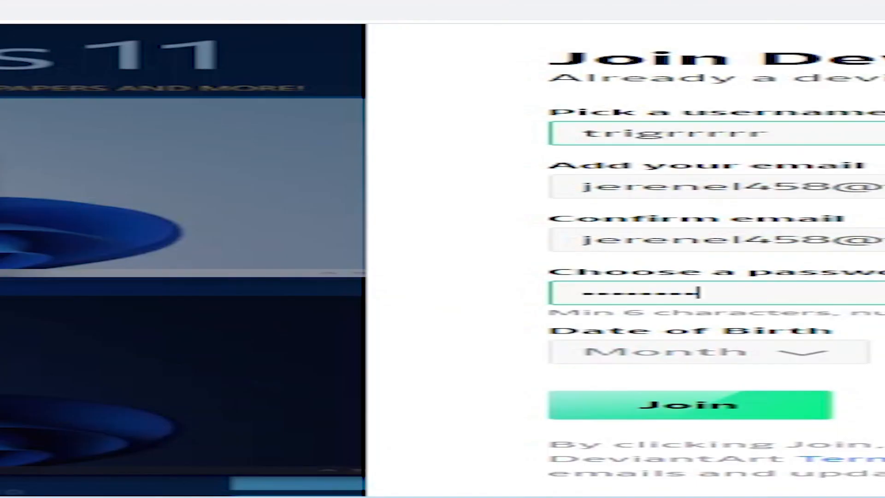
Step: Choose the month, day and year of the date of birth and submit the DeviantArt join form
left_click(487, 341)
left_click(498, 241)
left_click(557, 341)
left_click(571, 288)
left_click(599, 342)
scroll(646, 263, "down", 5)
scroll(645, 268, "down", 4)
left_click(633, 276)
left_click(481, 390)
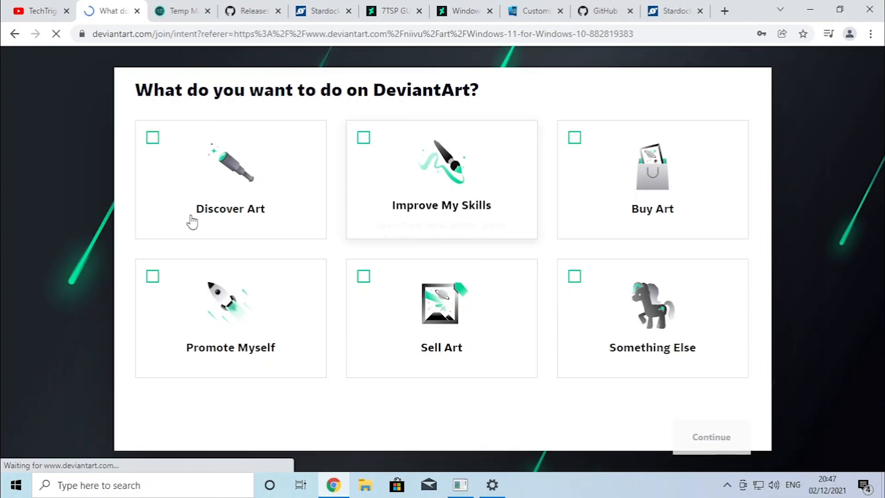
Step: Select Discover Art, Improve My Skills and Buy Art as account intentions, and dismiss the email confirmation page
left_click(190, 222)
left_click(442, 184)
left_click(640, 168)
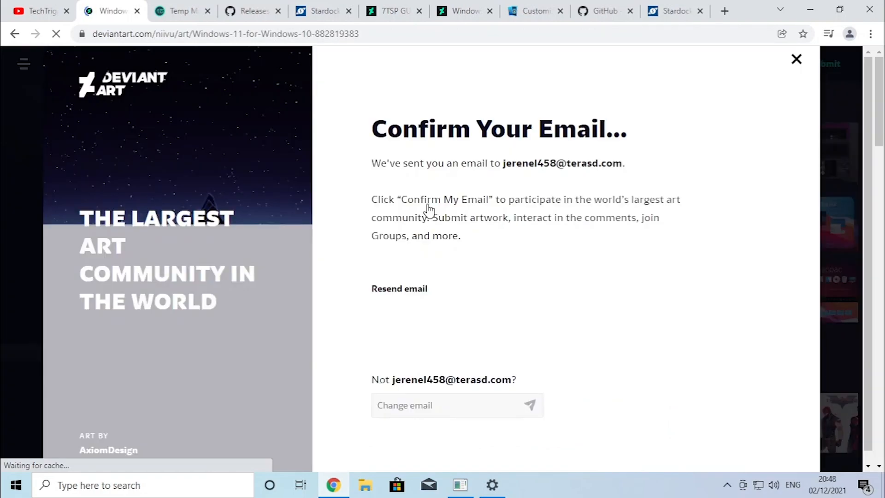
key("Escape")
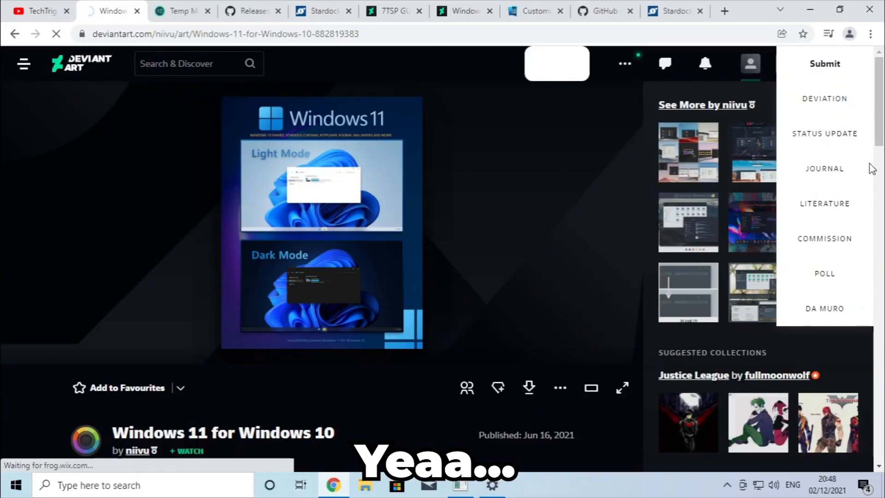
Step: Download the "Windows 11 for Windows 10" theme zip and show the file in its folder
left_click(389, 279)
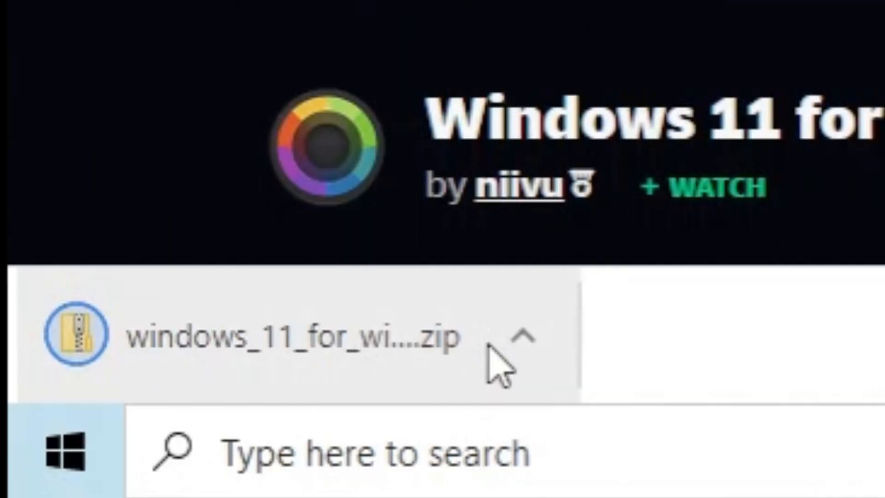
left_click(138, 456)
left_click(185, 313)
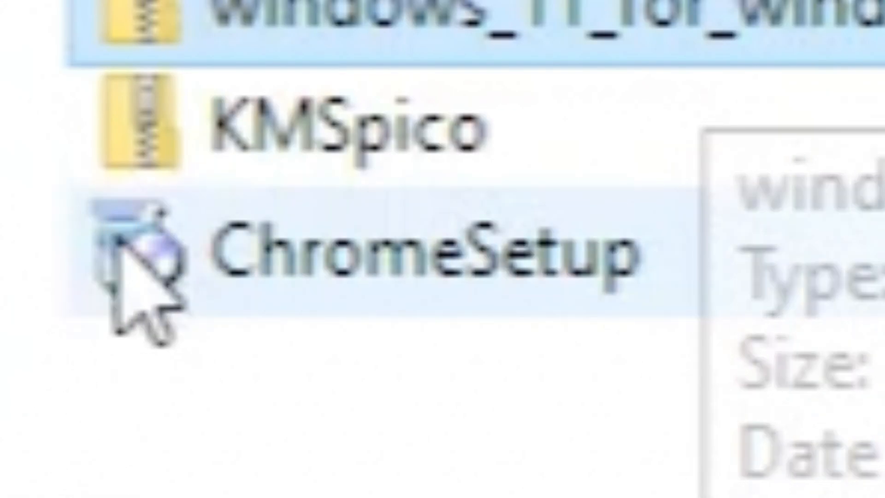
Step: Extract the downloaded Windows 11 theme zip and open its "Windows 11 for 10 by niivu - August 07 2021" folder
right_click(276, 160)
left_click(308, 203)
key("Return")
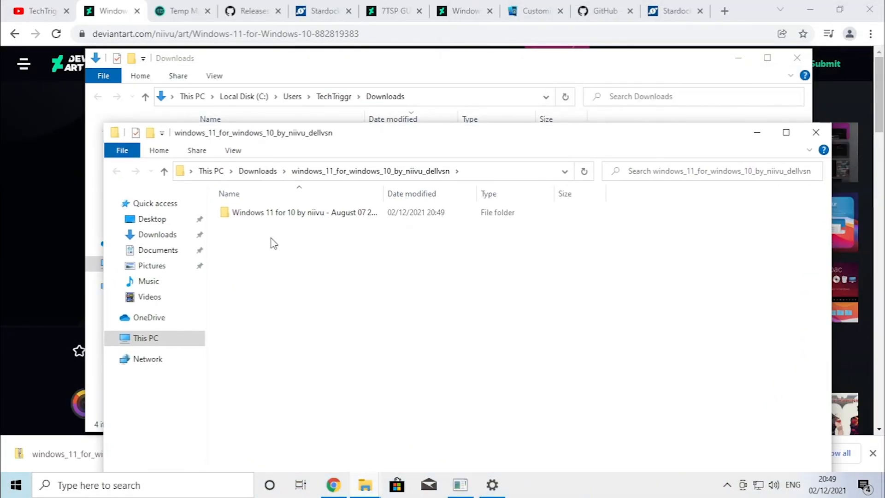
left_click(304, 215)
key("Return")
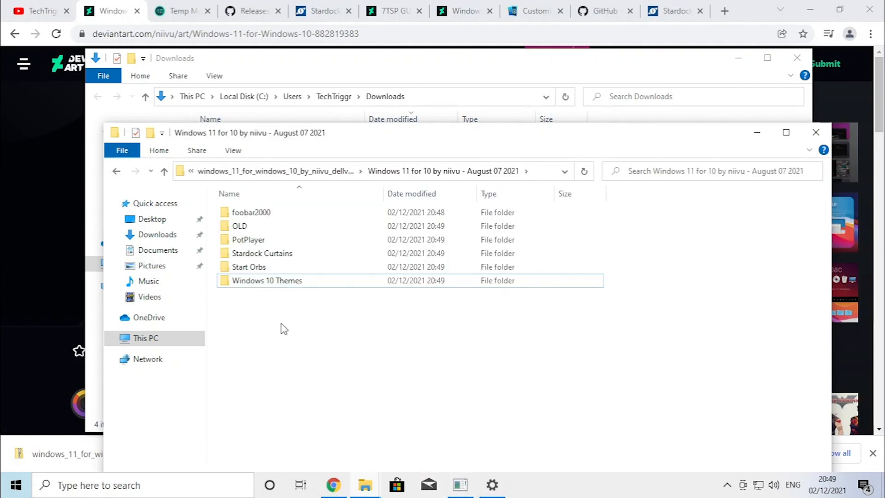
Step: Permanently delete the foobar2000, OLD and PotPlayer folders from the extracted theme folder
key("ctrl+a")
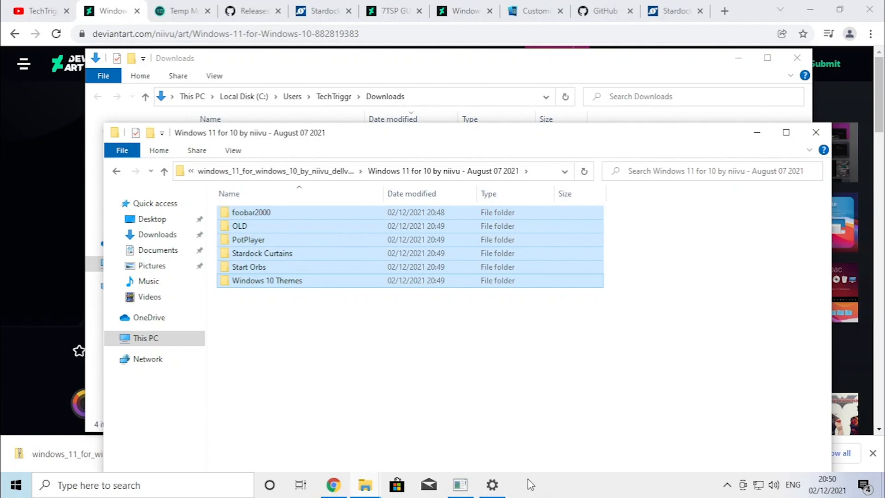
left_click(351, 254, "ctrl")
left_click(350, 270, "ctrl")
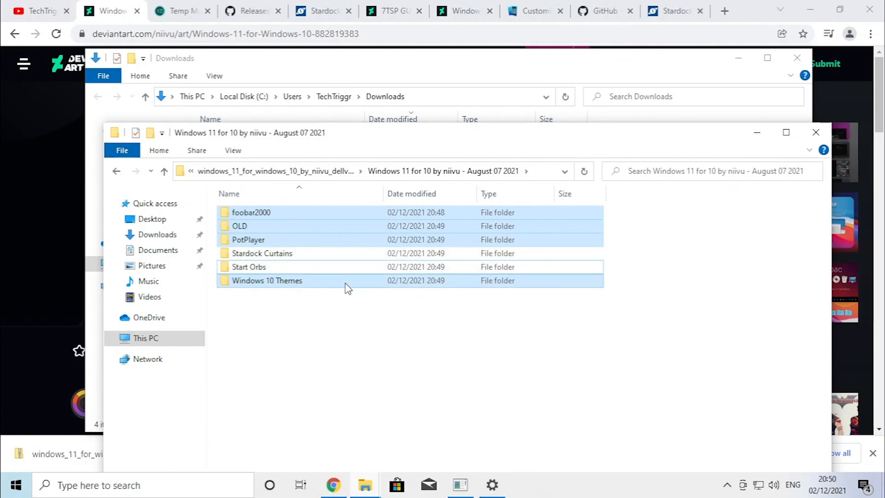
left_click(348, 282, "ctrl")
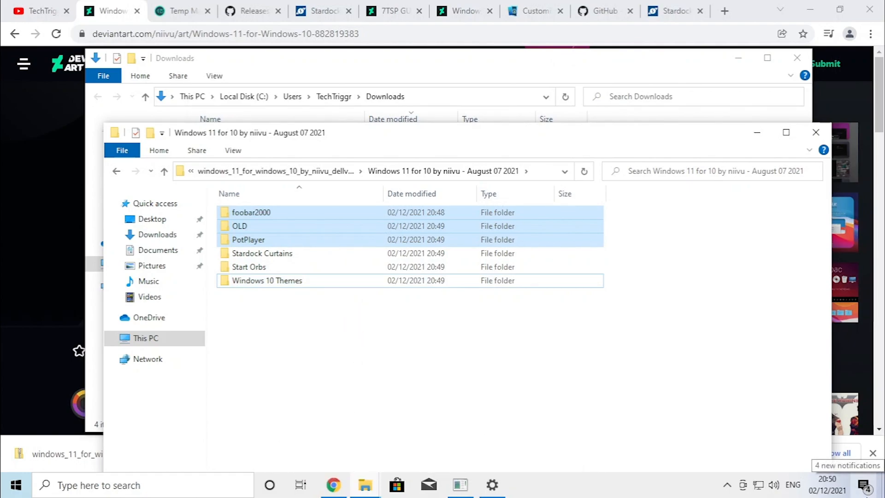
key("shift+Delete")
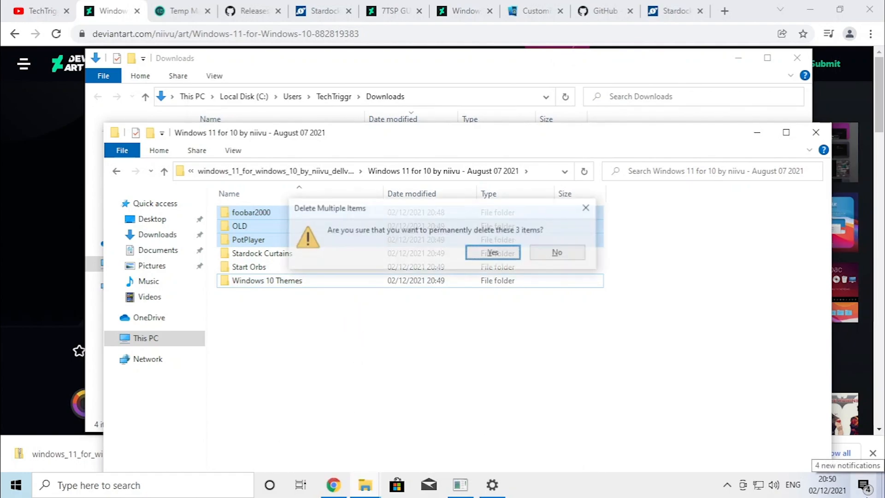
key("Return")
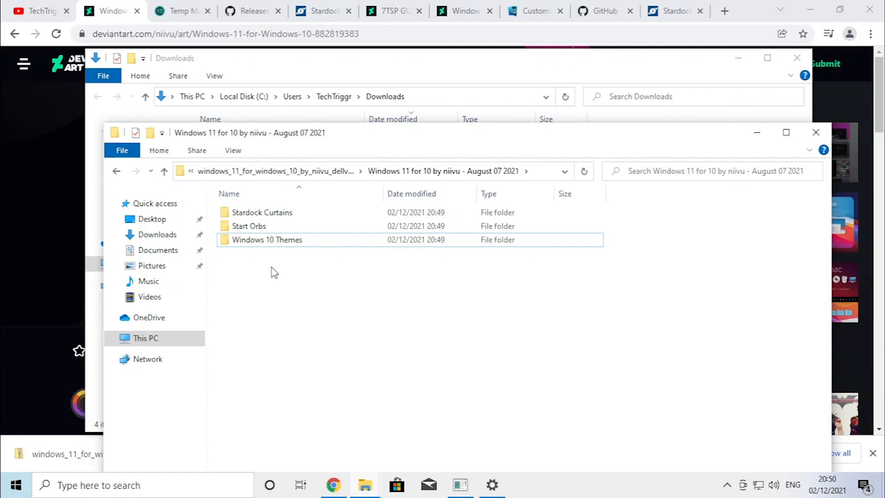
Step: Create a folder named "Windows 11" at the root of Local Disk (C:) in a separate File Explorer window
key("super+e")
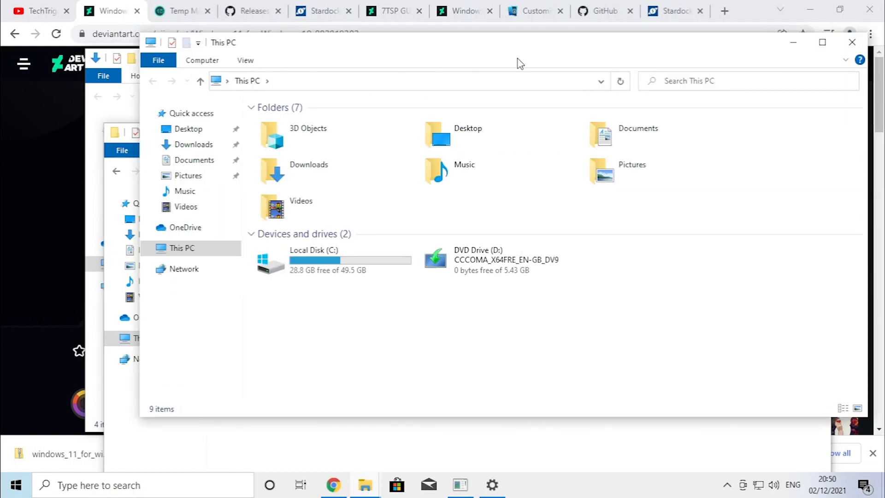
left_click(363, 273)
double_click(363, 273)
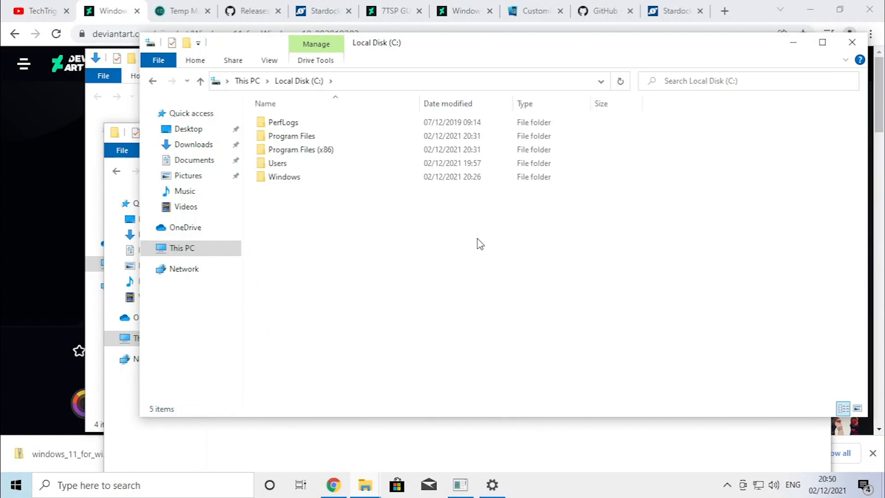
key("ctrl+shift+n")
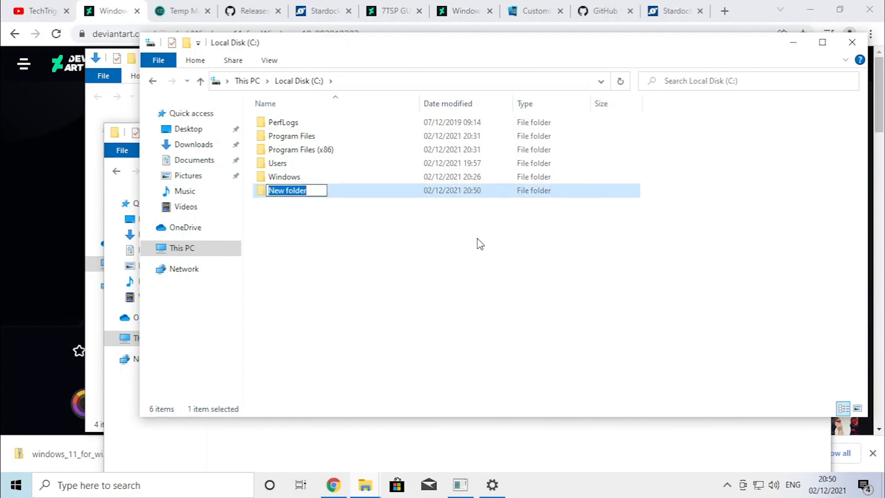
key("BackSpace")
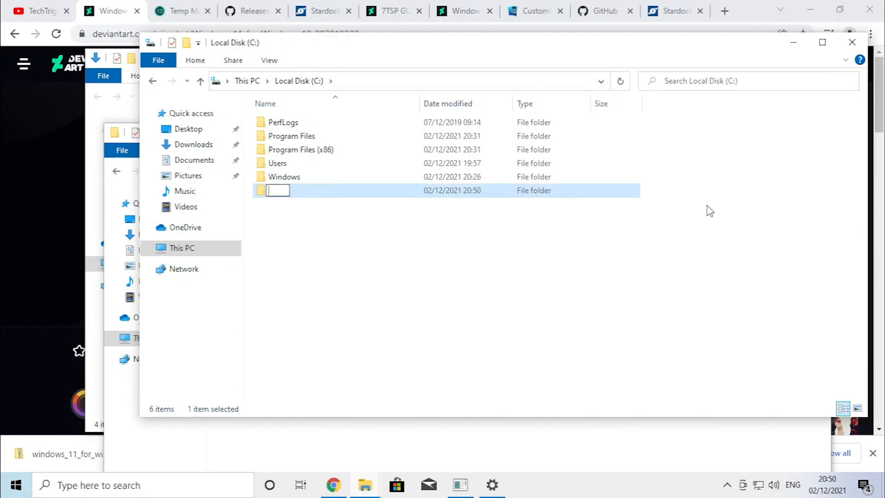
type("Windows 11")
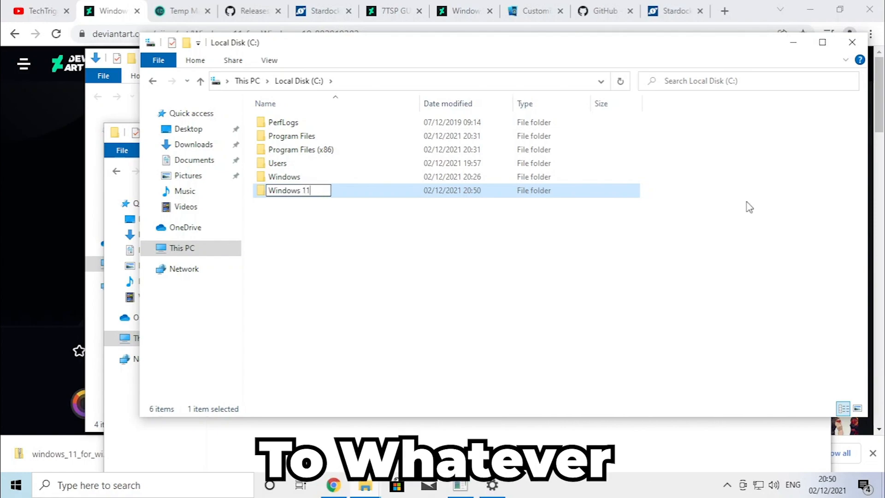
key("Return")
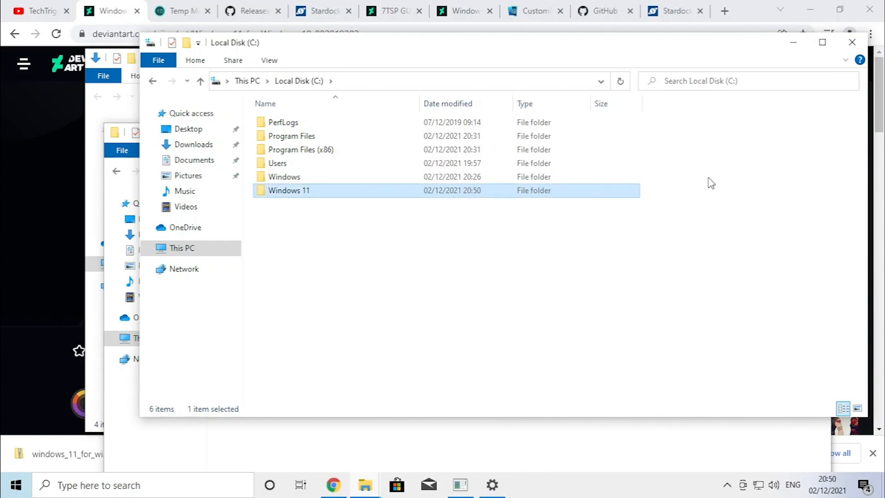
Step: Move the Stardock Curtains and Start Orbs folders from the extracted theme folder into C:\Windows 11
double_click(575, 199)
left_click_drag(547, 47, 828, 265)
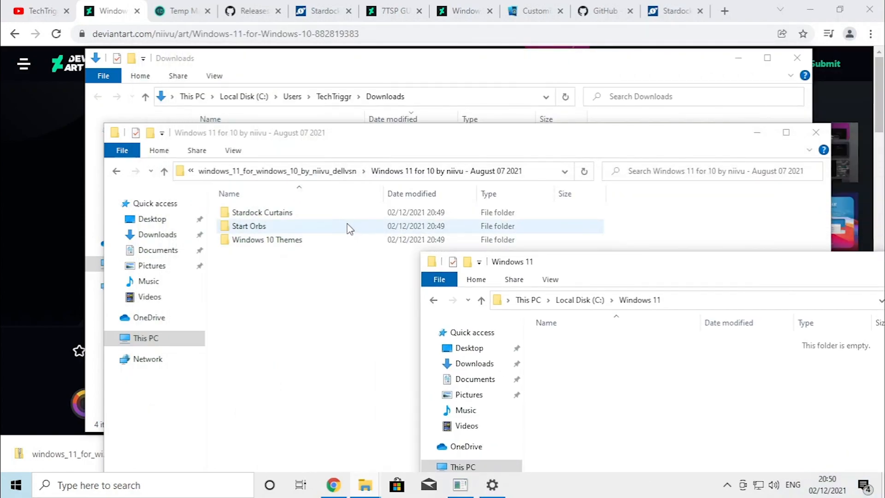
left_click(349, 226)
left_click_drag(347, 211, 849, 429)
left_click(819, 279)
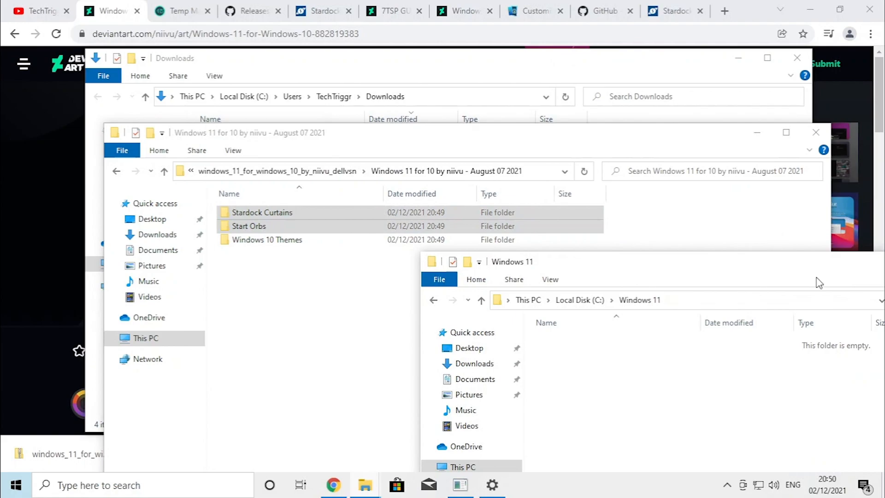
Step: Open the Windows 10 Themes folder and copy all of its contents
left_click(319, 218)
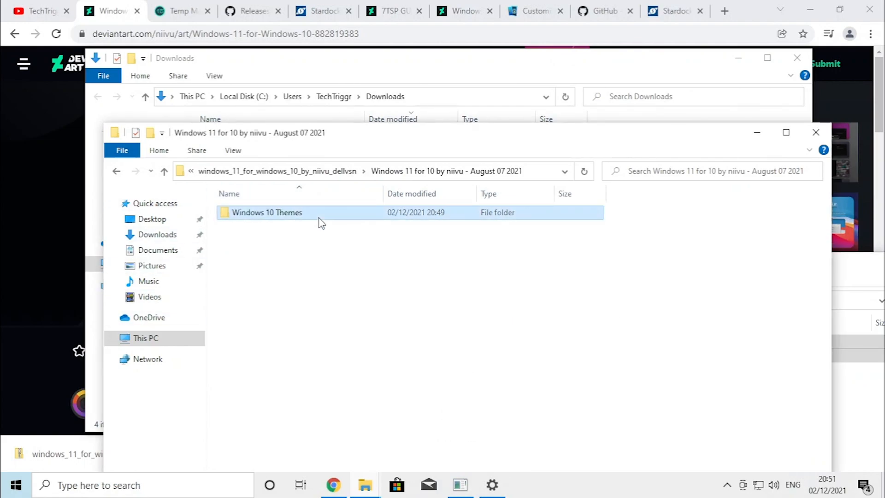
key("Return")
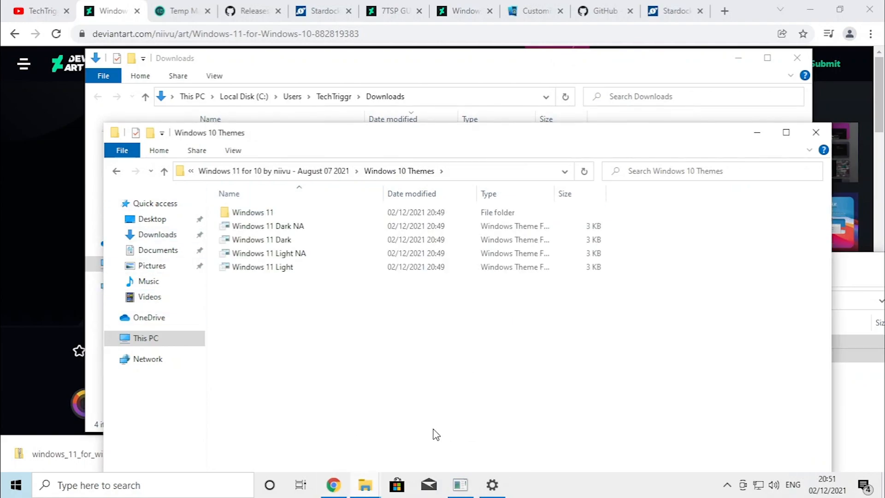
key("ctrl+a")
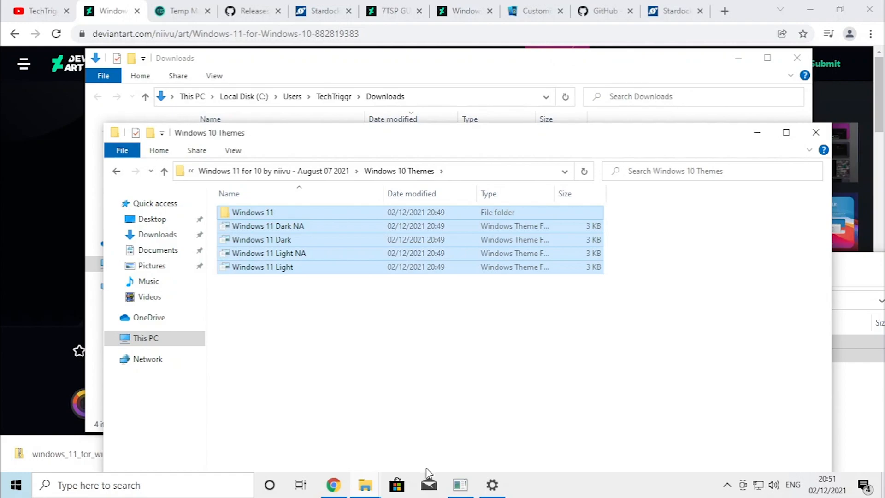
Step: Go to the folder C:\Windows\Resources\Themes in the same File Explorer window
key("alt+d")
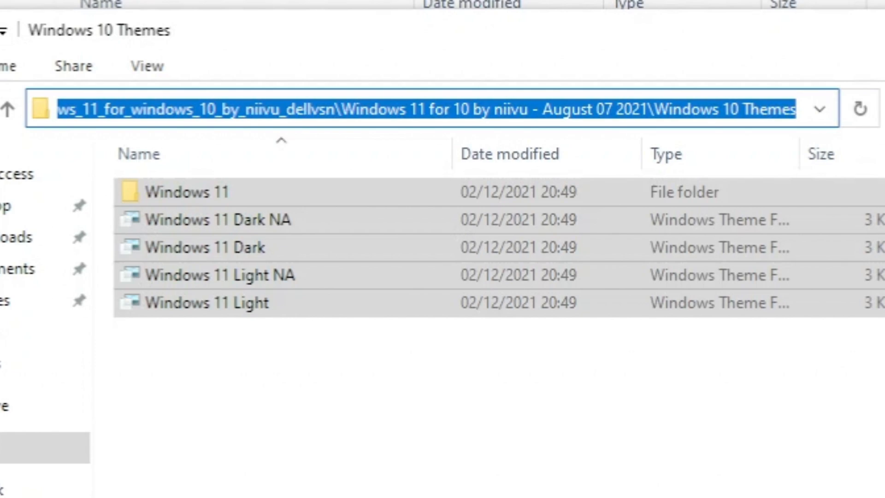
key("BackSpace")
type("C:\\")
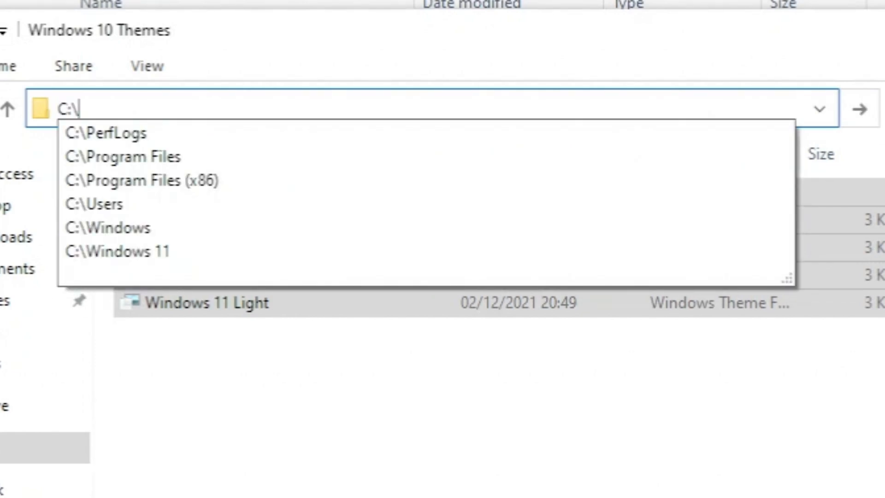
type("Windows\\Resour")
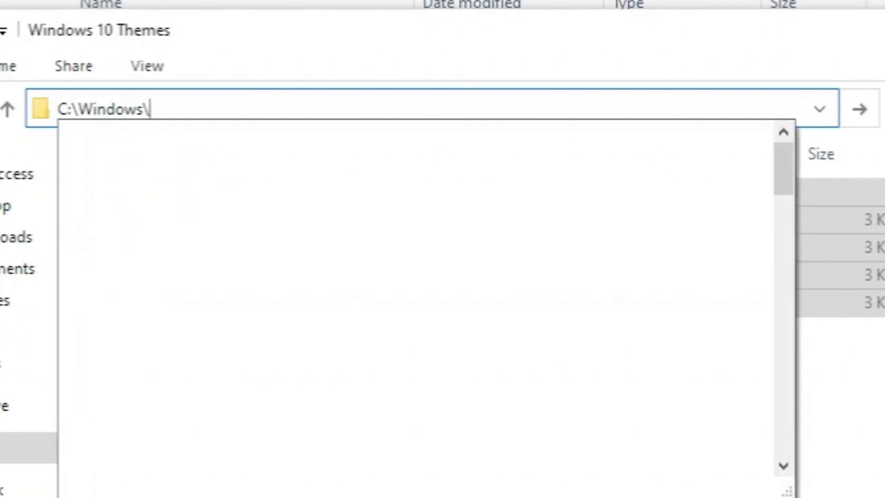
type("ces\\Th")
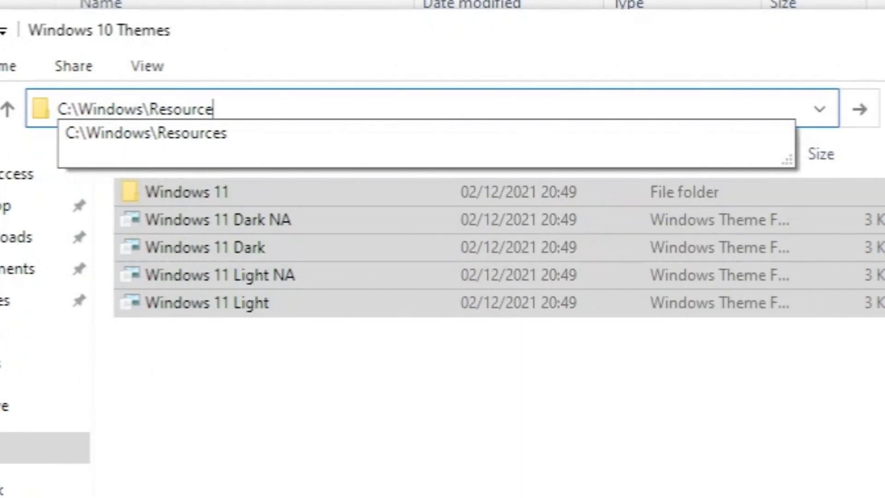
type("emes")
key("Return")
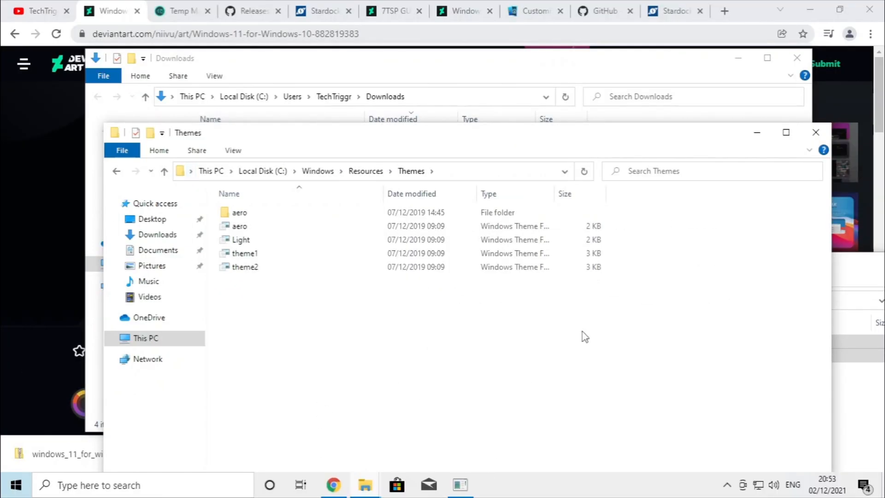
Step: Paste the copied theme files into the system Themes folder, granting administrator permission for all current items
key("ctrl+v")
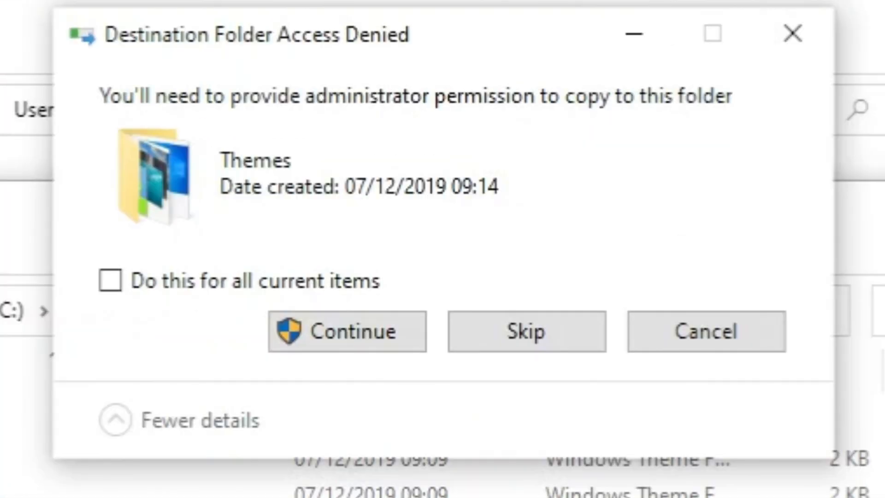
left_click(159, 287)
left_click(355, 337)
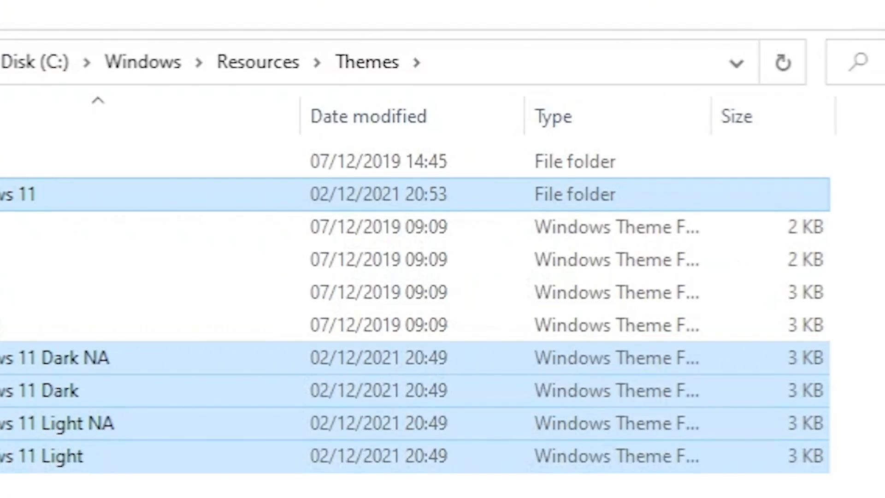
left_click(461, 487)
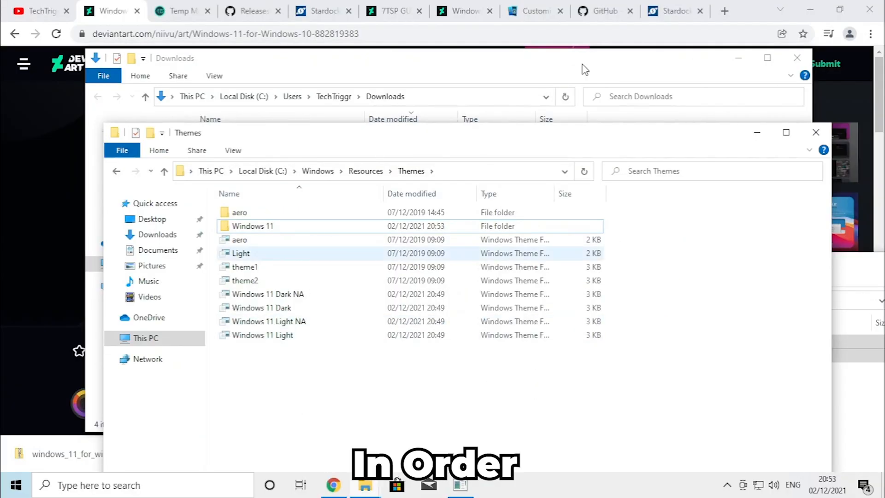
Step: Close the Downloads window and download ThemeTool.exe from the SecureUxTheme v2.1.2 release on GitHub
left_click(584, 63)
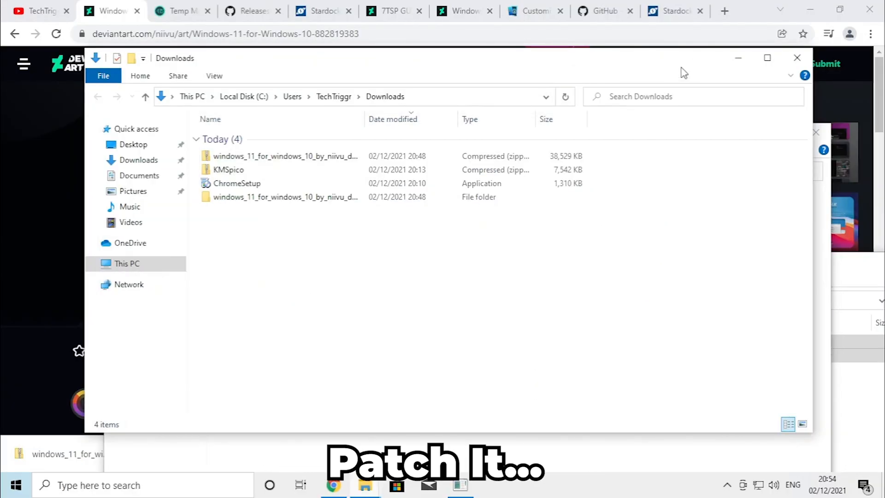
left_click(797, 58)
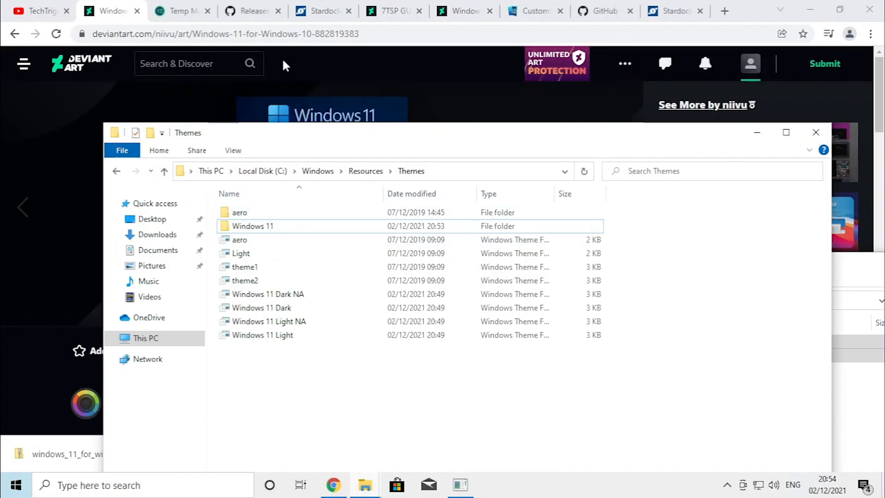
left_click(251, 12)
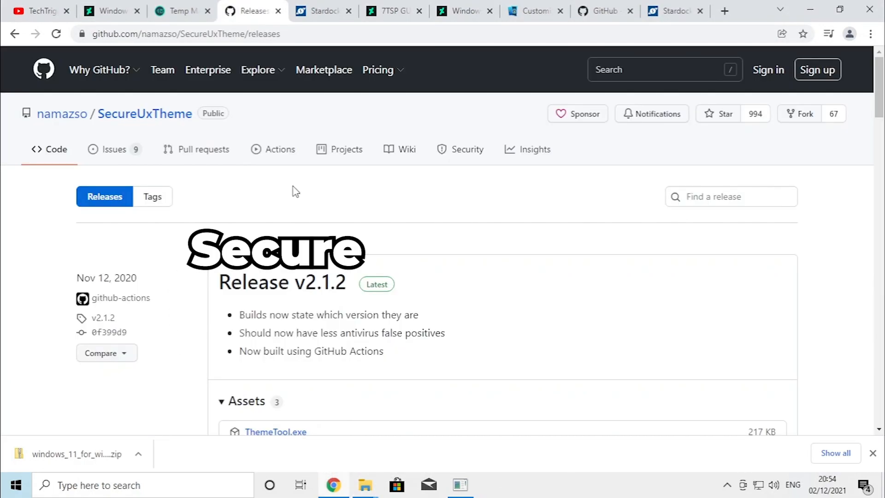
left_click(276, 431)
scroll(275, 428, "down", 3)
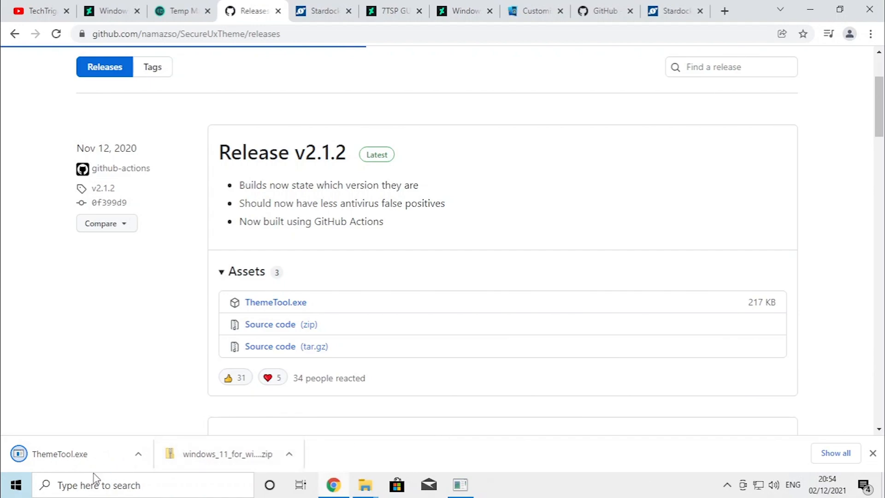
scroll(607, 224, "up", 3)
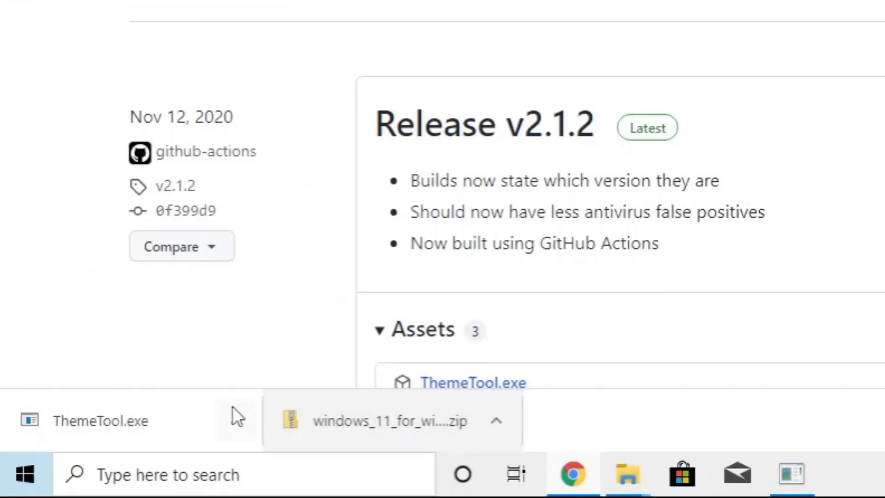
Step: Show ThemeTool in its download folder, run it as administrator and agree to its license
left_click(138, 453)
left_click(297, 347)
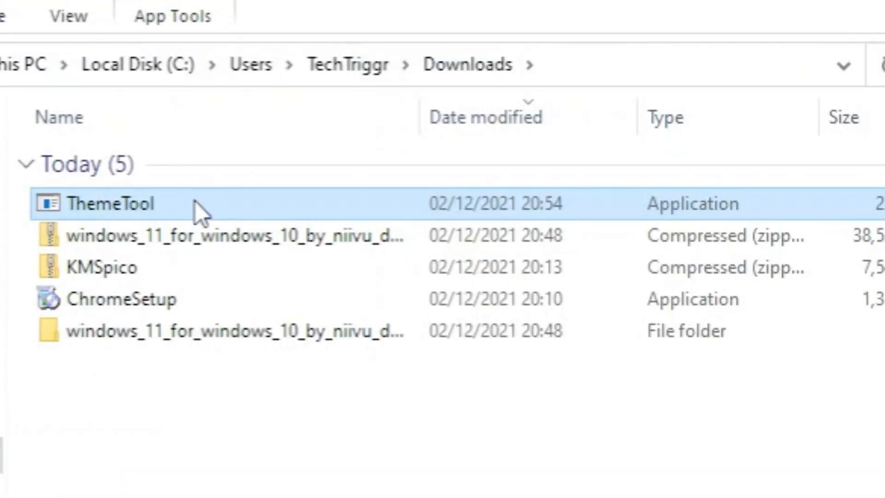
right_click(319, 214)
left_click(221, 170)
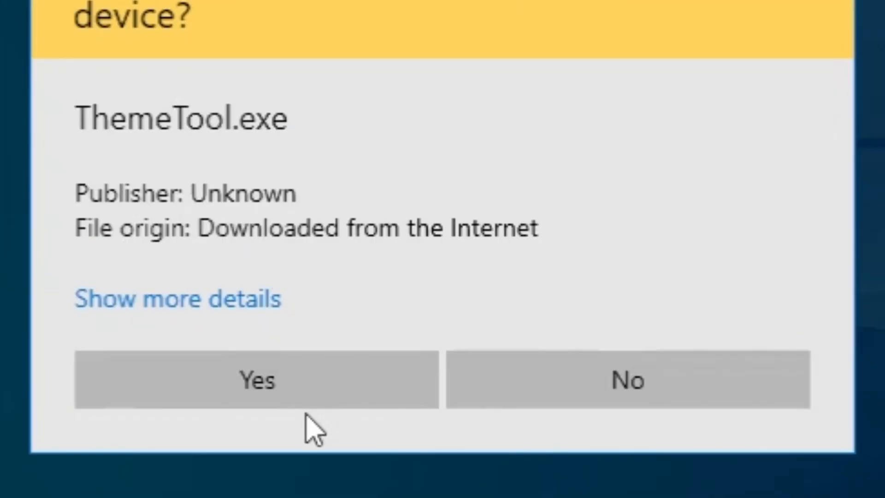
left_click(305, 402)
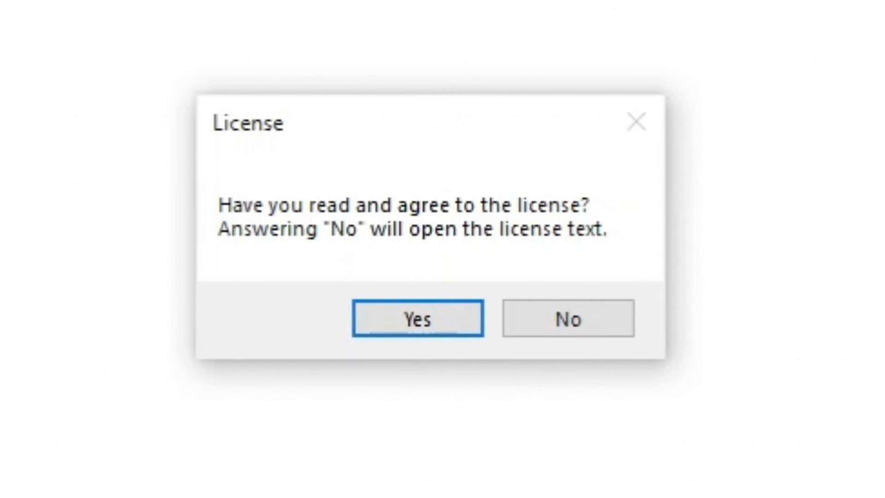
left_click(440, 328)
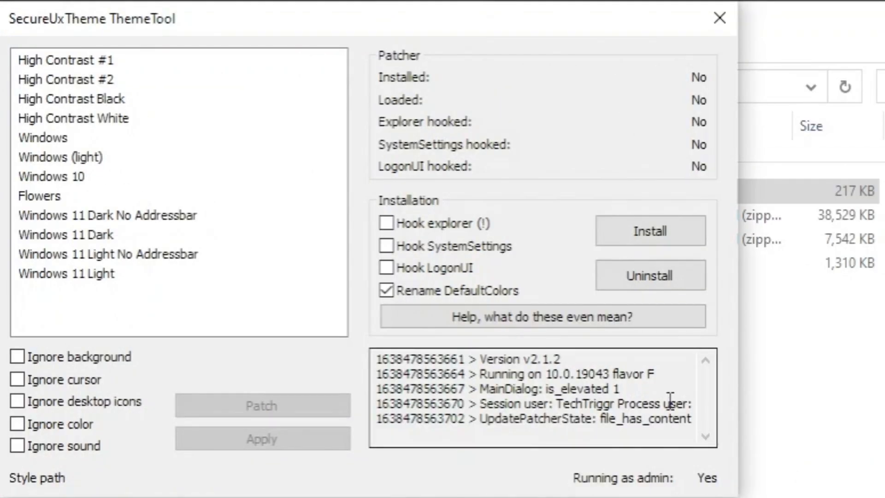
Step: Patch the Windows 11 Dark No Addressbar, Windows 11 Dark, Windows 11 Light No Addressbar and Windows 11 Light themes in ThemeTool
left_click(73, 159)
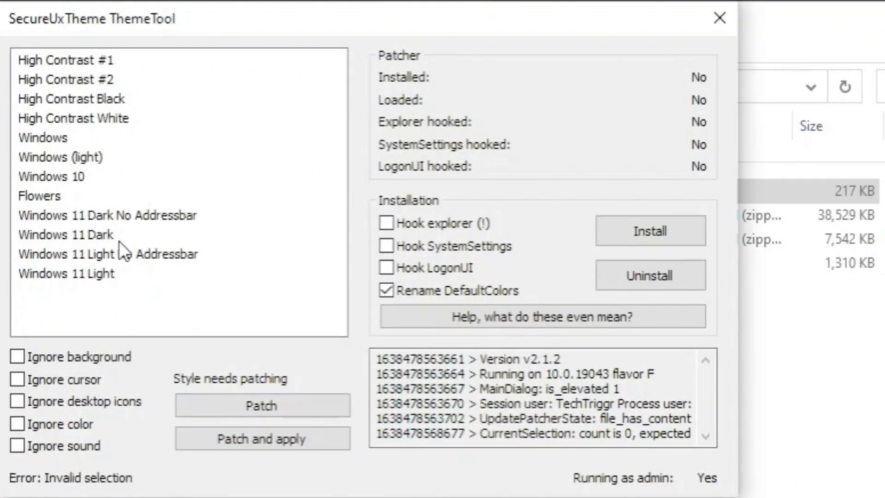
left_click(143, 215)
left_click(244, 411)
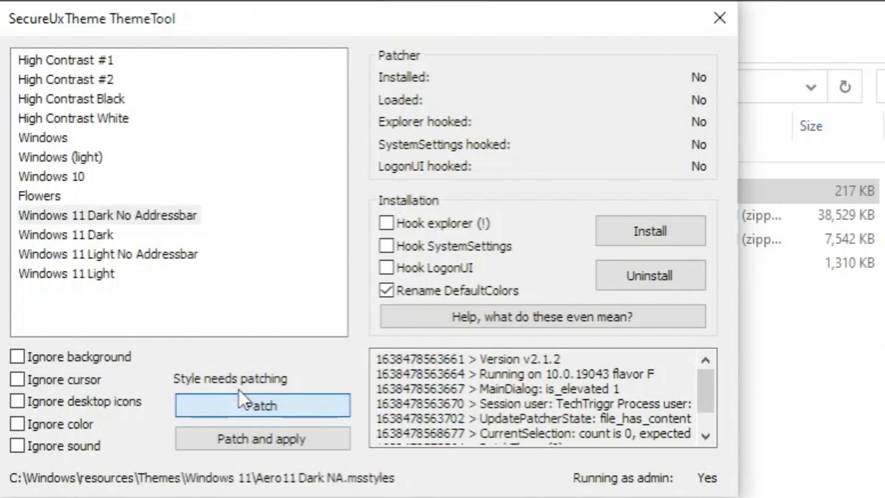
left_click(112, 233)
left_click(218, 404)
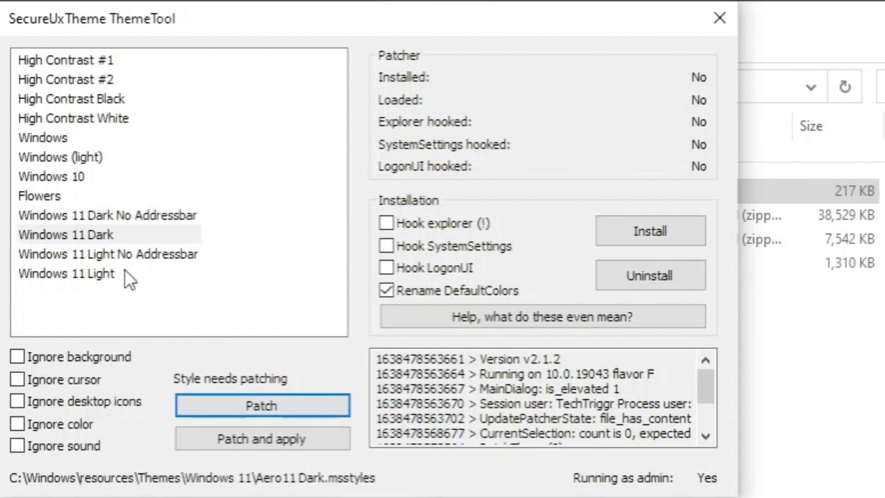
left_click(129, 254)
left_click(249, 394)
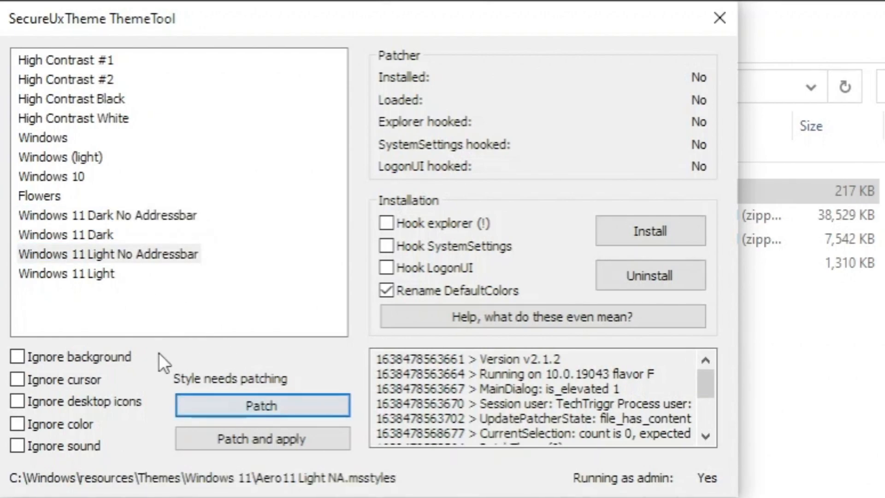
left_click(63, 273)
left_click(217, 397)
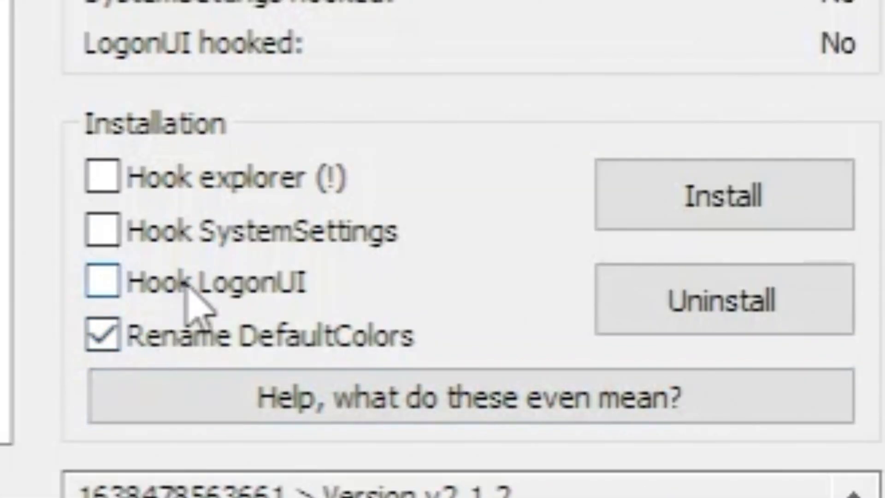
Step: Install the SecureUxTheme patcher with Hook explorer enabled and reboot the computer
left_click(423, 269)
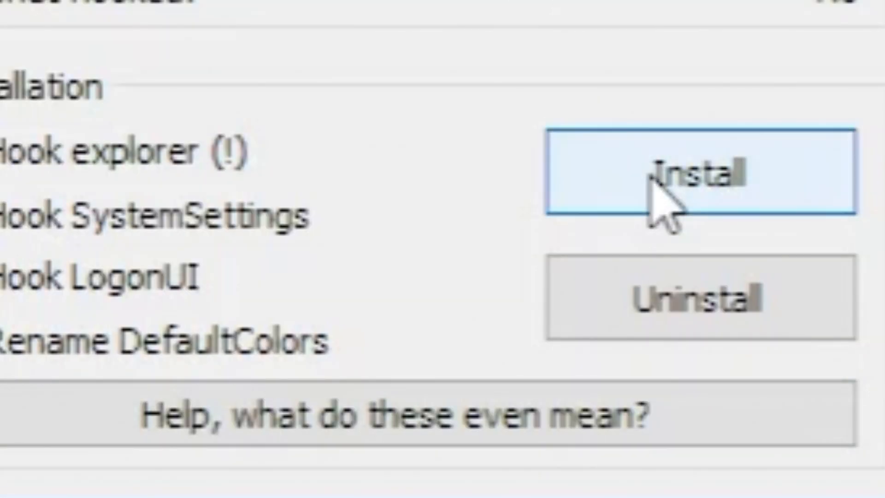
left_click(651, 178)
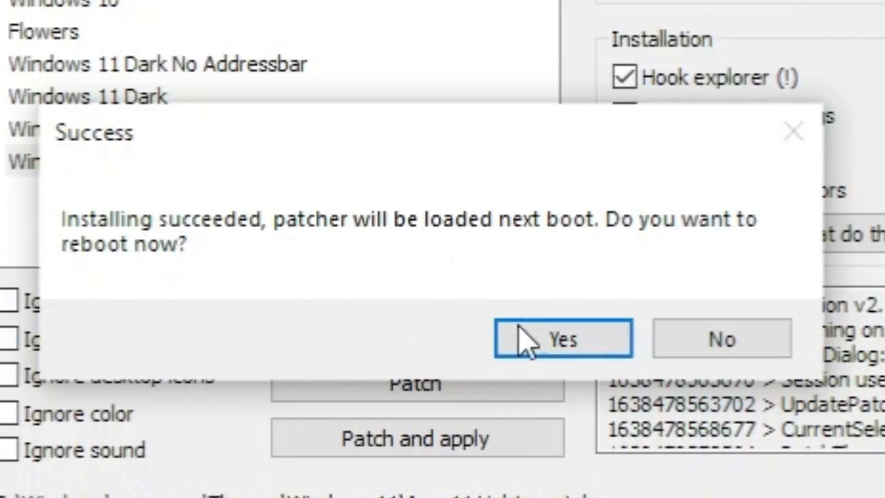
left_click(537, 350)
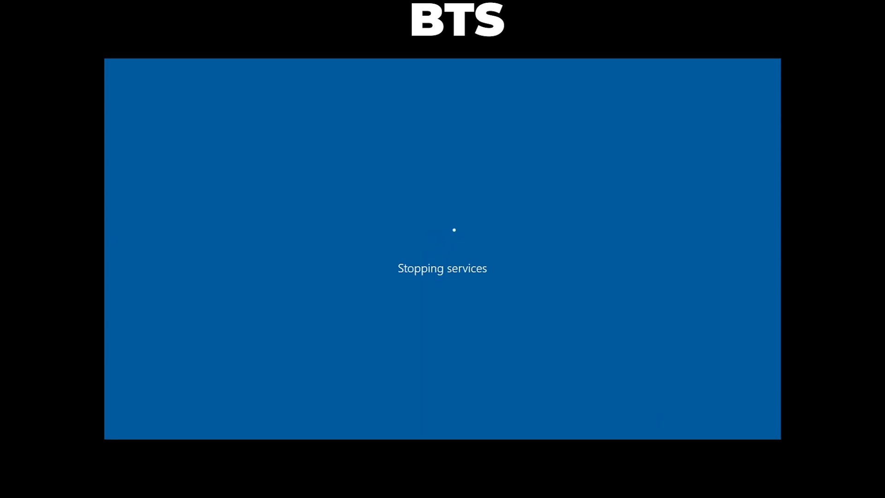
Step: Open the Themes settings in Windows personalisation and apply the Windows 11 Light theme
left_click_drag(24, 88, 347, 469)
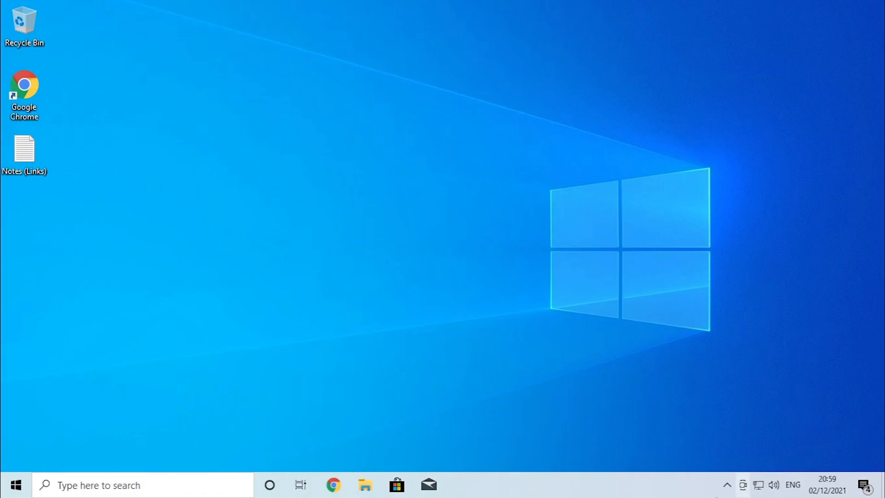
right_click(386, 254)
left_click(424, 385)
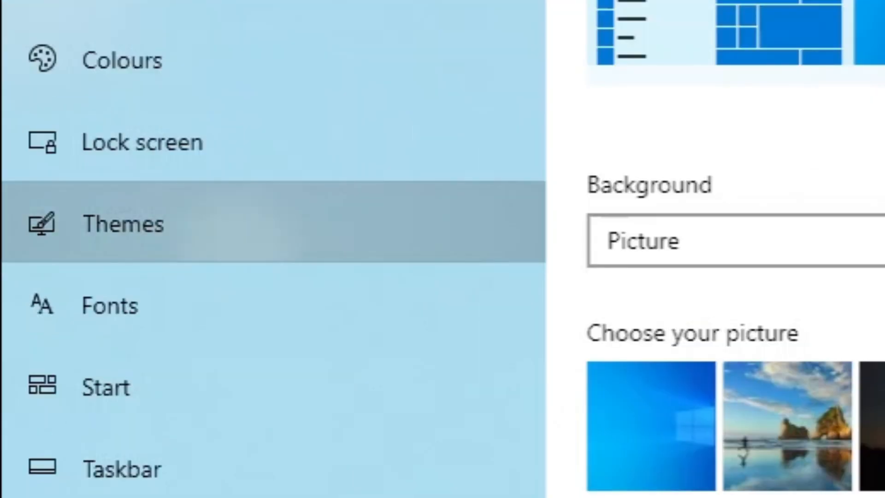
left_click(83, 244)
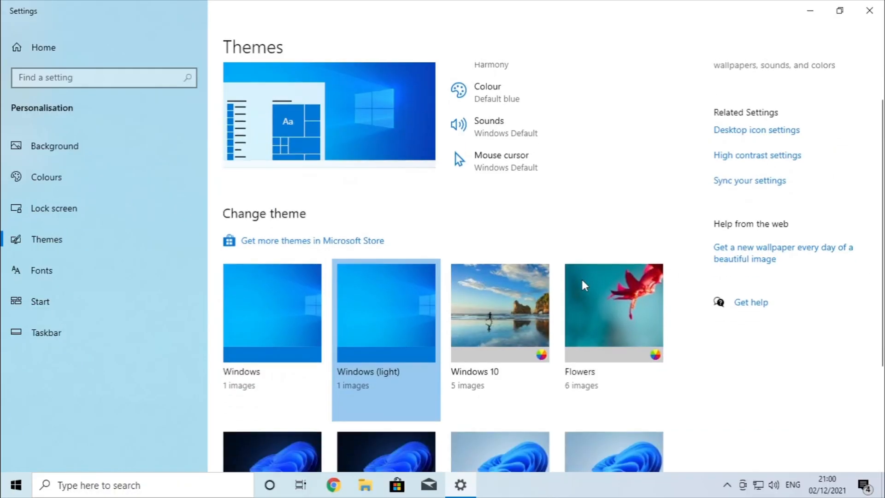
scroll(581, 295, "down", 3)
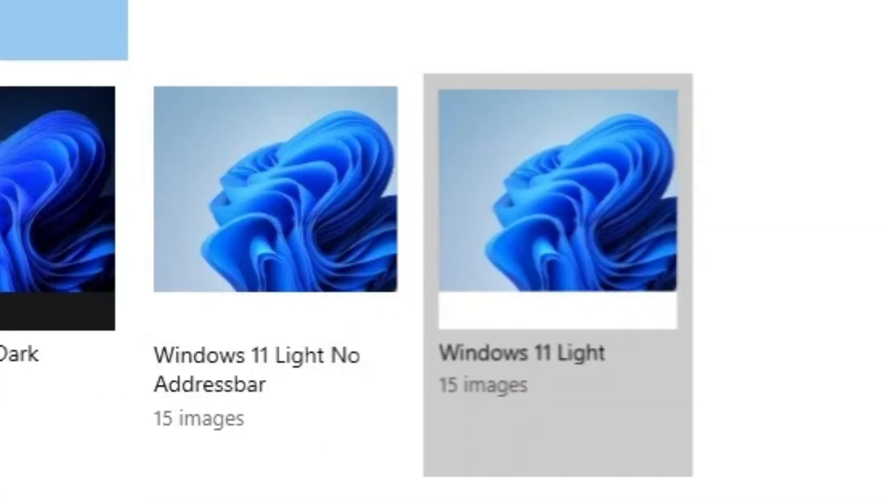
left_click(558, 230)
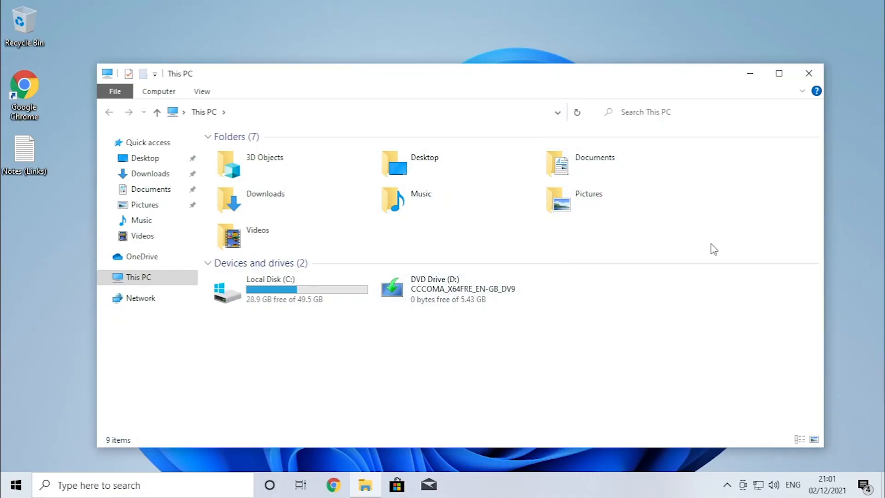
Step: Move the This PC window around the desktop to examine its corners and title bar under the new theme
left_click_drag(379, 81, 348, 60)
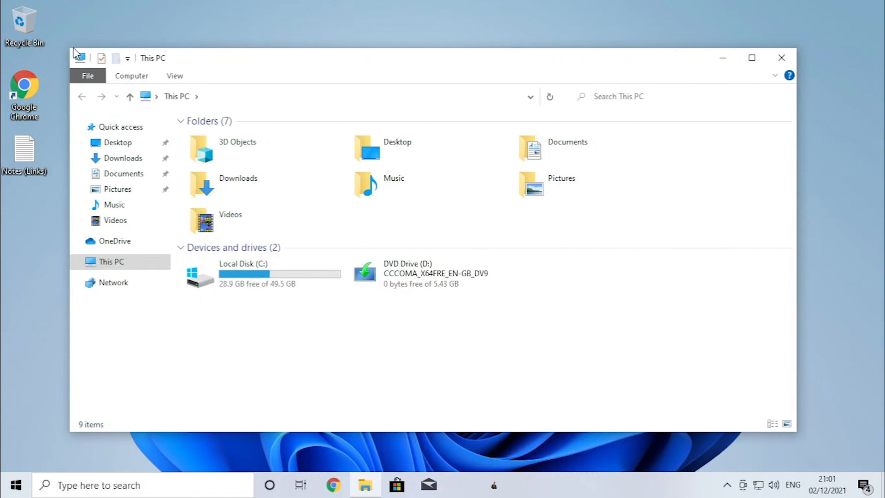
left_click_drag(73, 46, 77, 55)
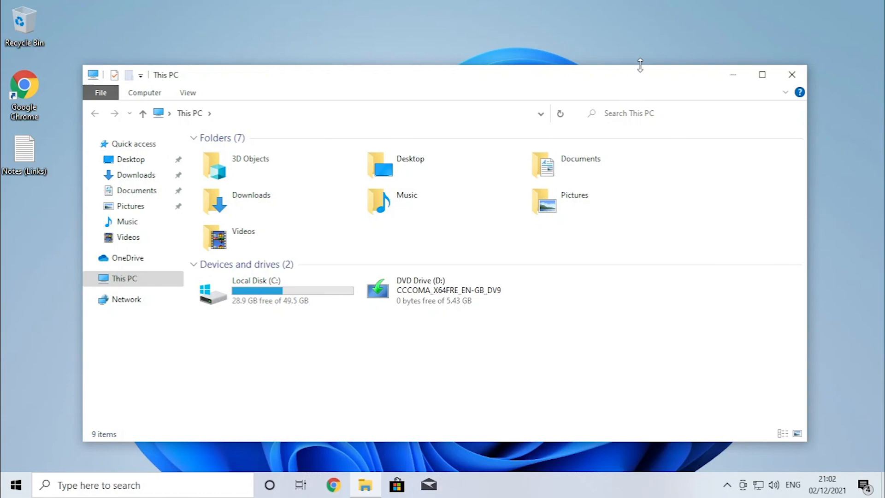
left_click_drag(666, 82, 685, 71)
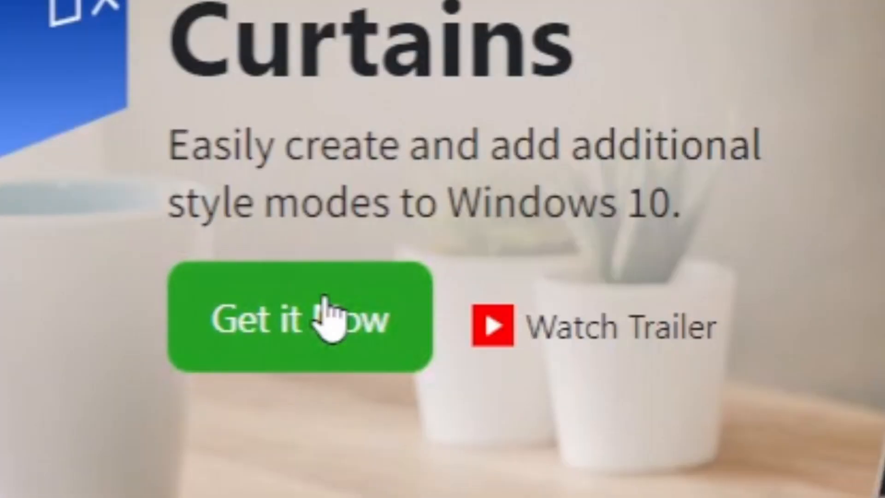
Step: Download the 30-day free trial of Curtains from the Stardock website
left_click(258, 270)
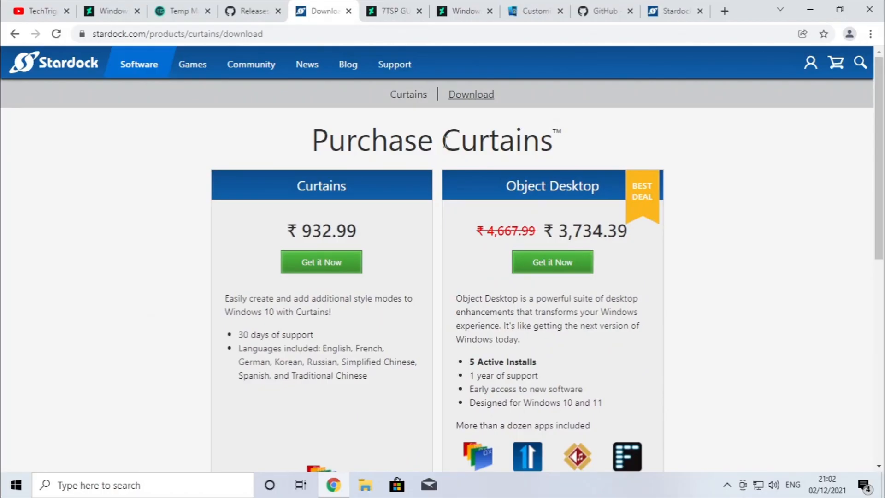
left_click_drag(445, 142, 564, 153)
left_click(602, 156)
scroll(463, 347, "down", 5)
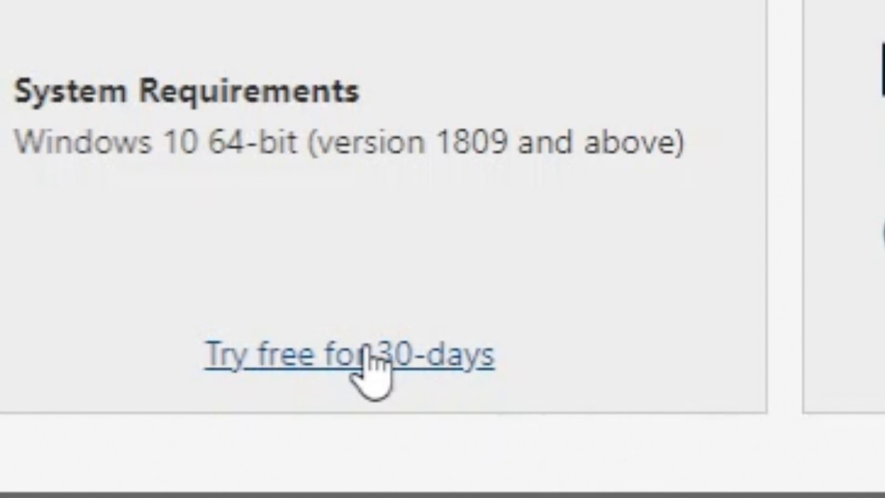
left_click(370, 355)
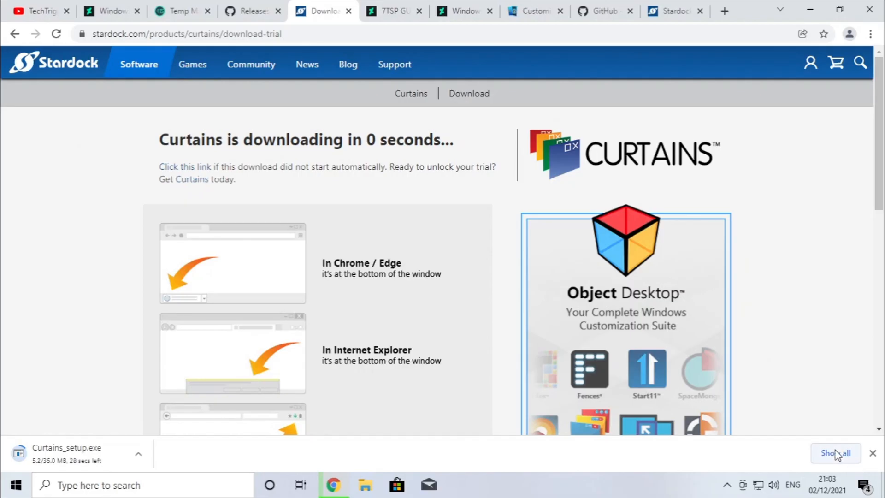
Step: Show Curtains_setup in its download folder, run it as administrator and allow it to make changes
left_click(836, 453)
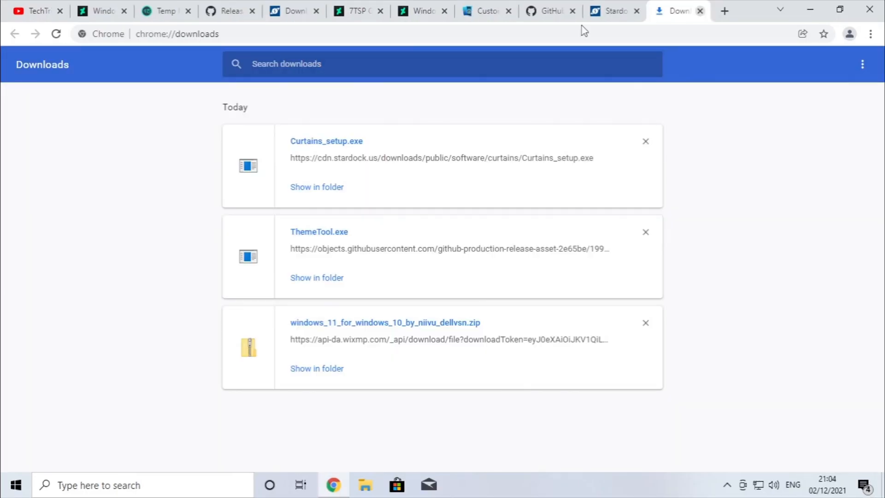
left_click(332, 186)
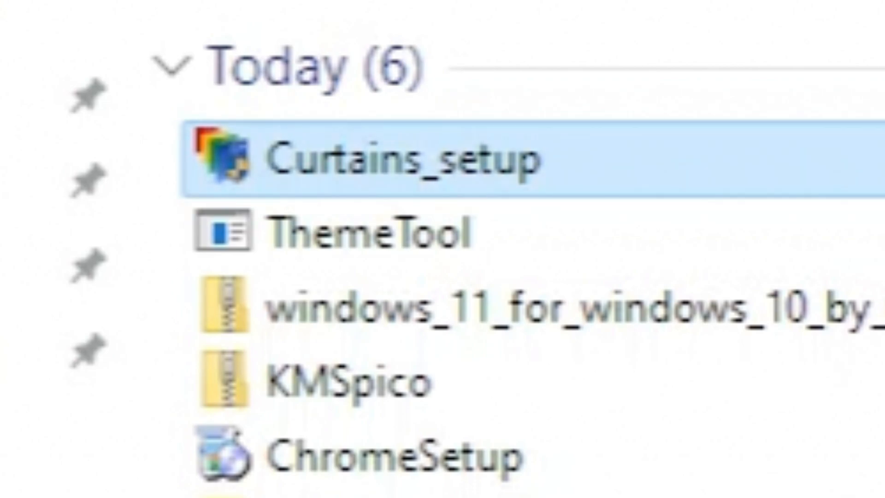
right_click(876, 161)
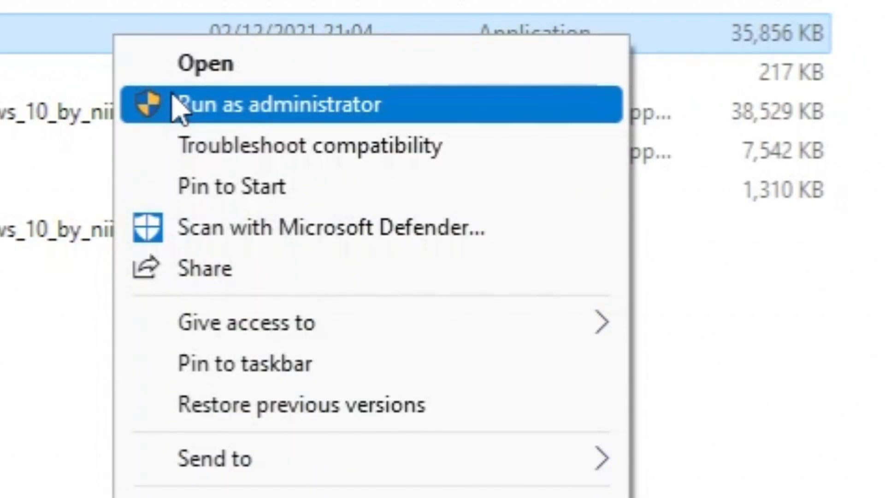
left_click(167, 117)
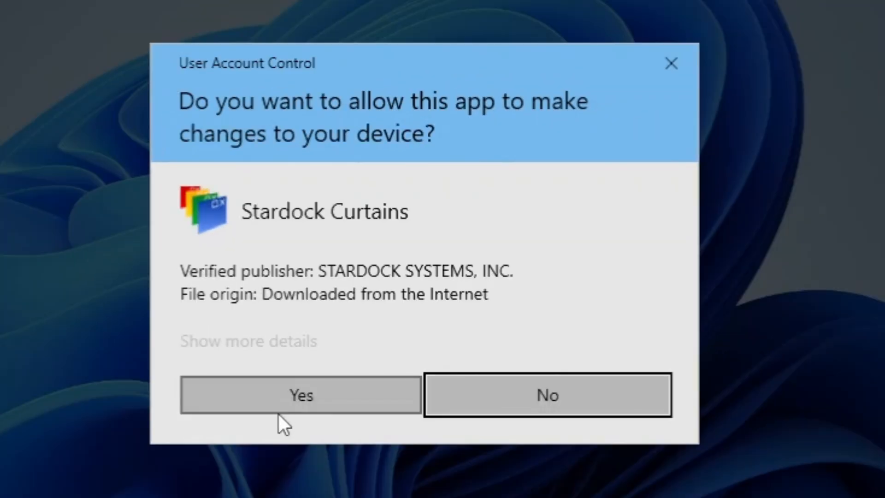
left_click(157, 493)
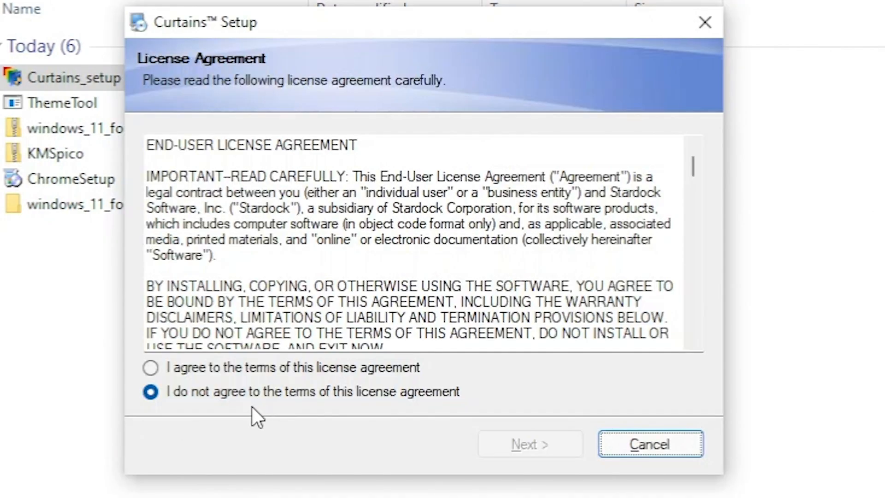
Step: Accept the Curtains license agreement, decline the additional Groupy installation and install Curtains
left_click(267, 365)
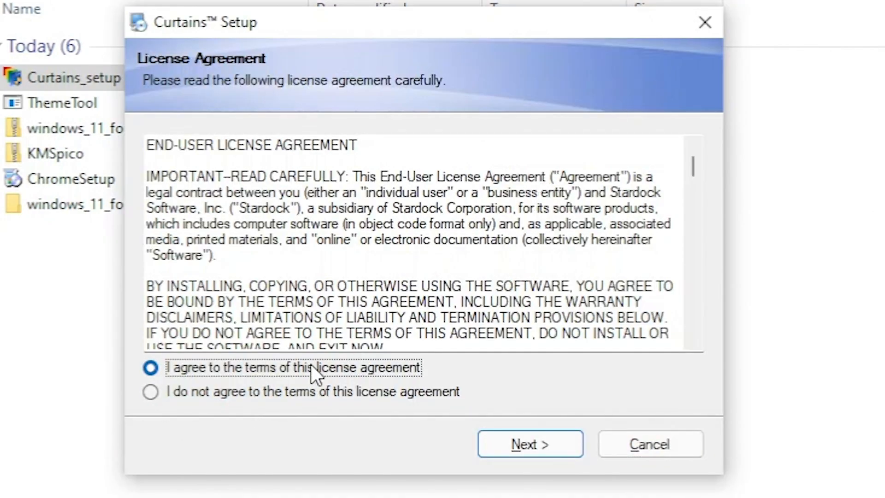
left_click(528, 444)
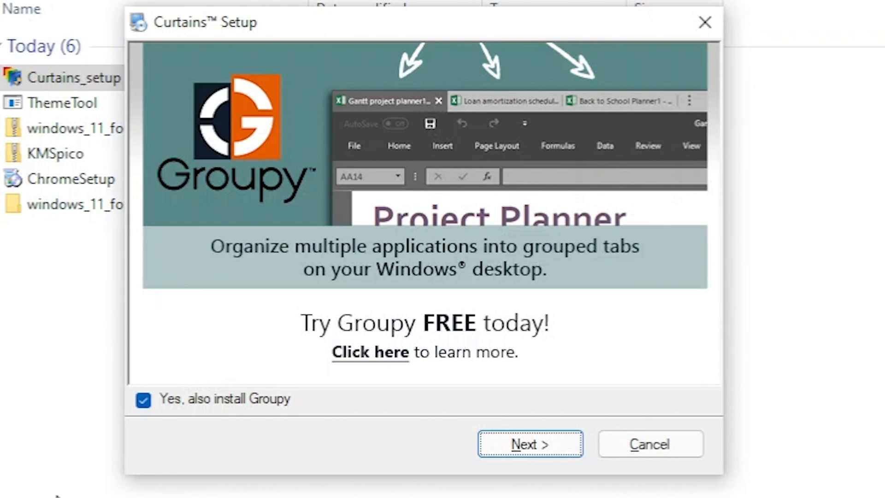
left_click(179, 402)
left_click(541, 441)
left_click(528, 442)
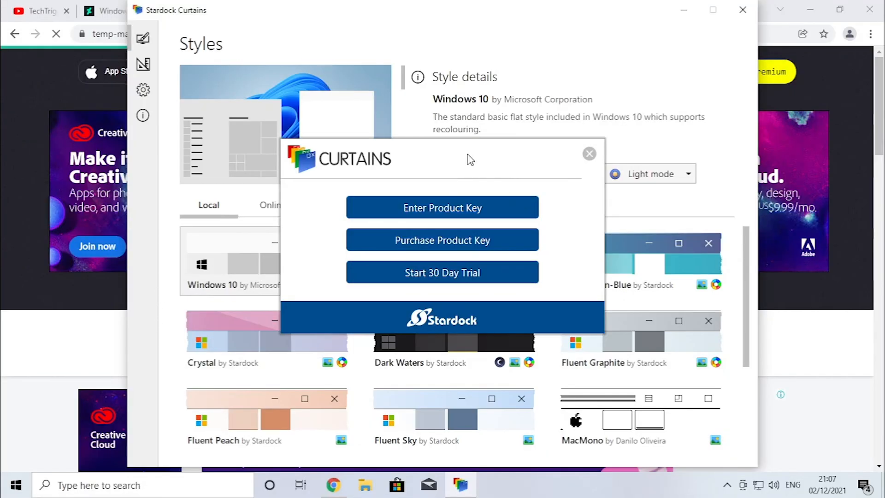
Step: Start the Curtains 30-day trial, submitting the temporary email address copied from the Temp Mail page
left_click_drag(470, 160, 499, 168)
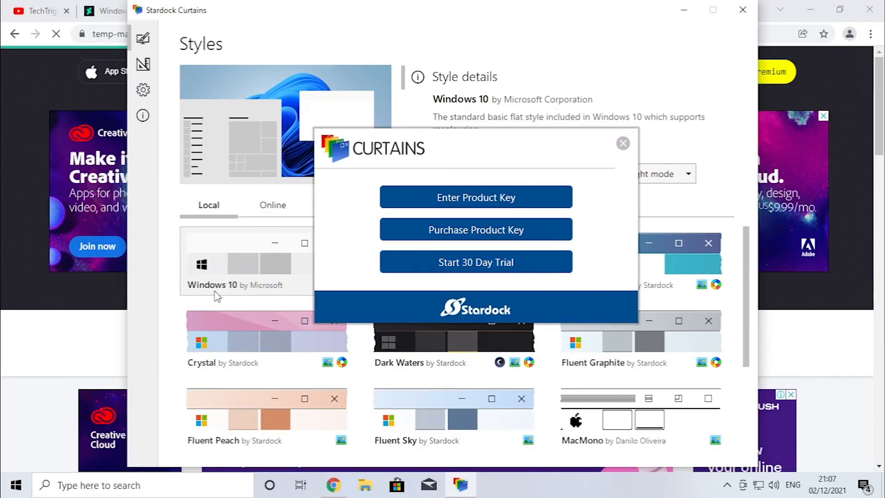
left_click(415, 264)
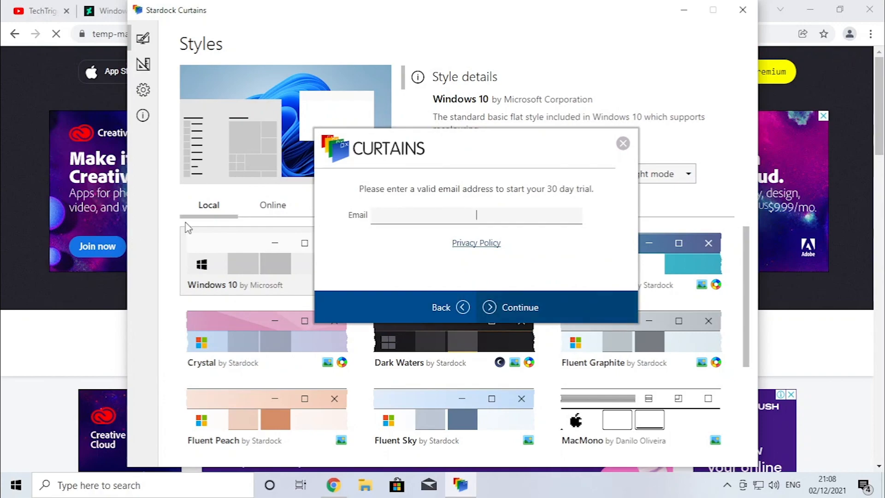
left_click(798, 345)
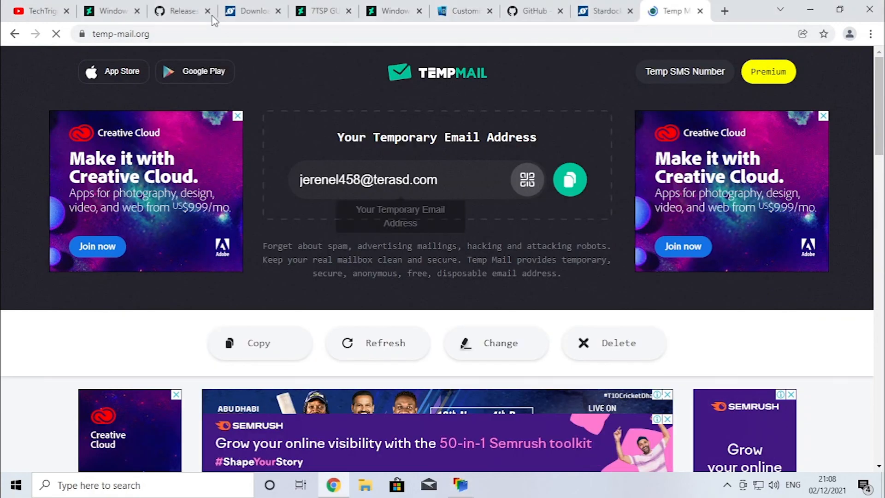
left_click(584, 175)
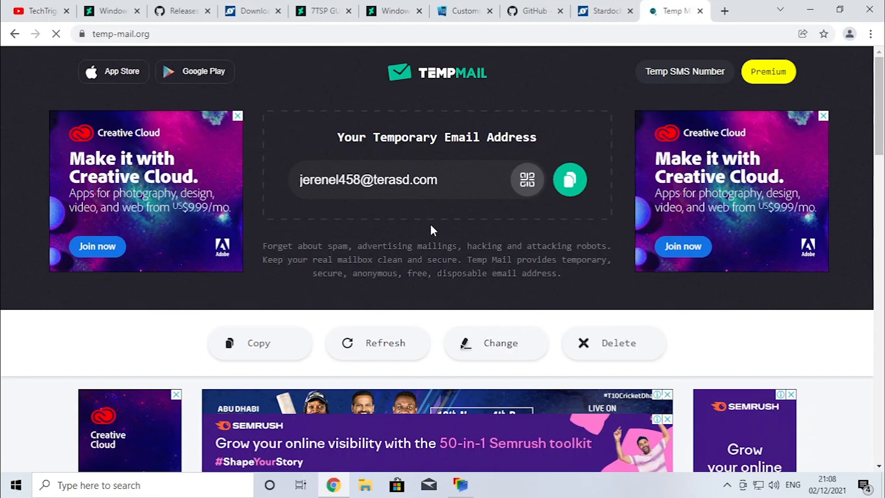
left_click(570, 180)
left_click(461, 484)
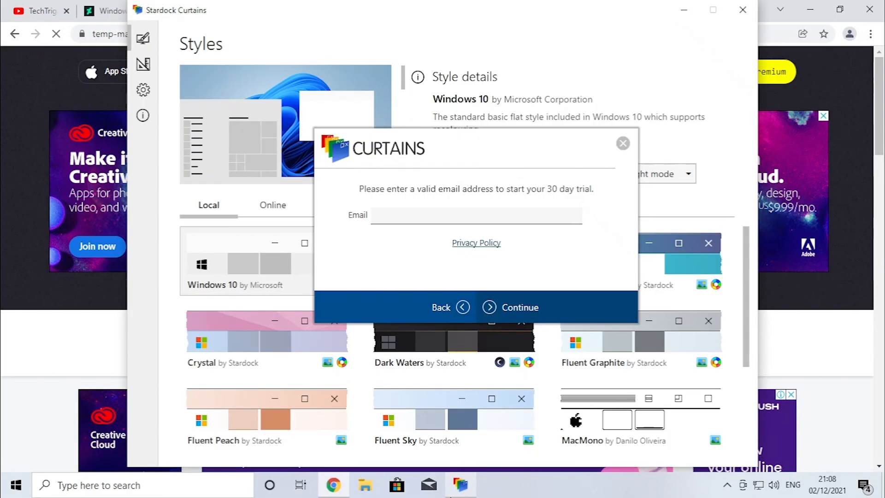
key("ctrl+v")
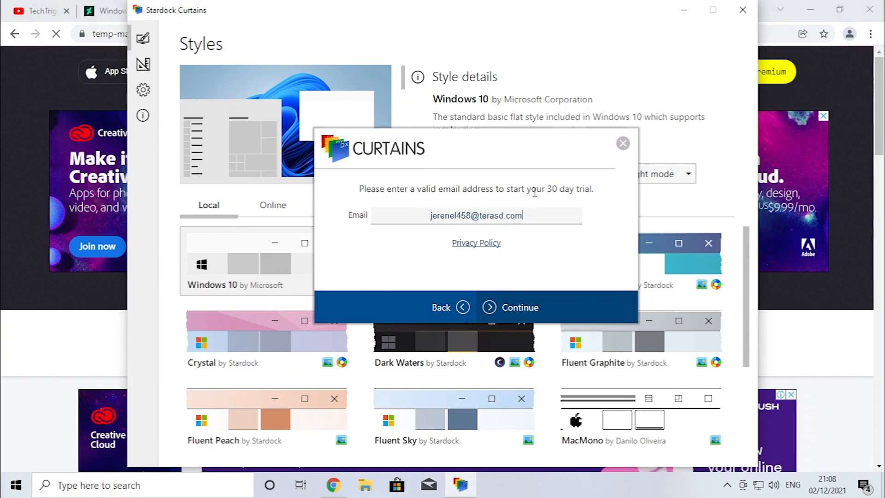
left_click(603, 314)
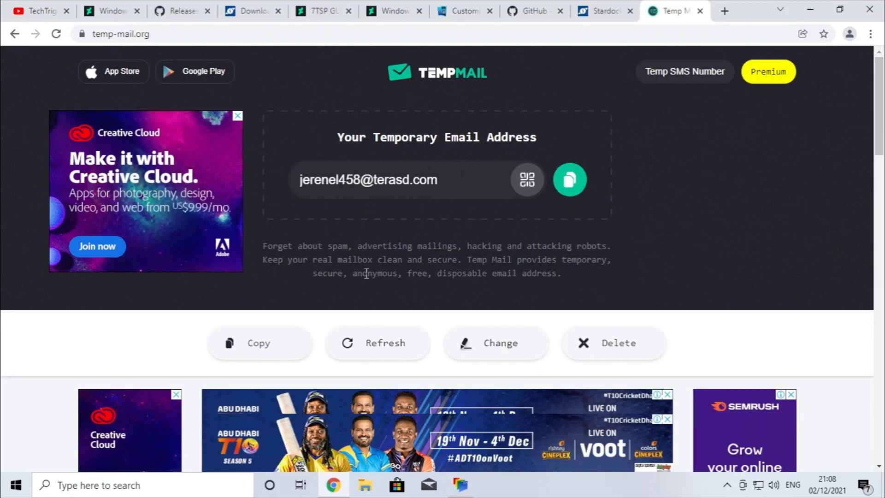
Step: Validate the Curtains 30-day trial from the temporary mailbox and get started in Curtains from its welcome dialog
scroll(518, 320, "down", 5)
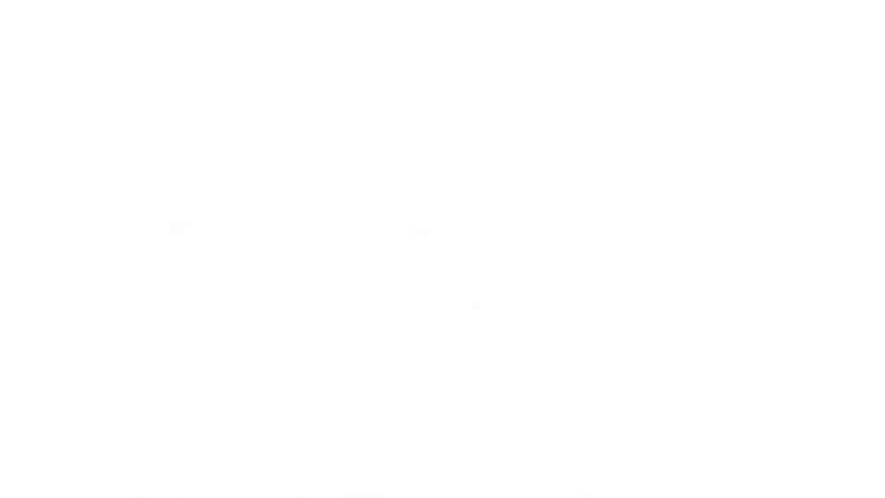
left_click_drag(63, 131, 547, 133)
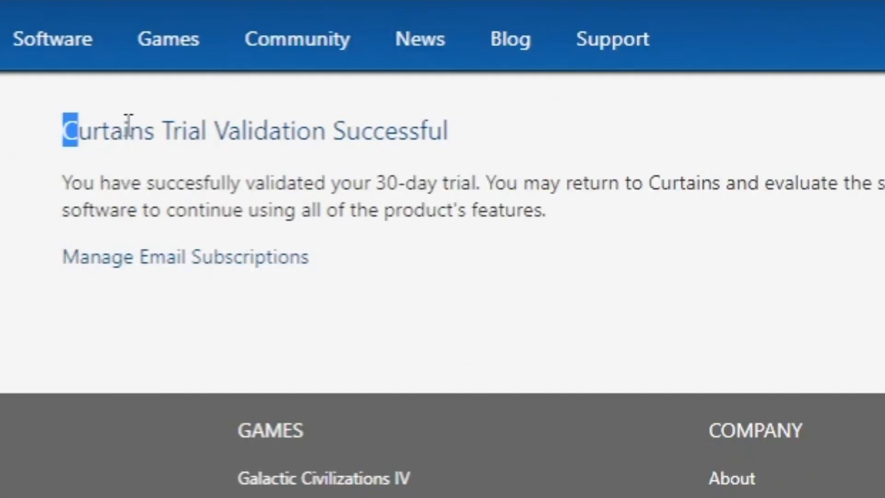
left_click(547, 133)
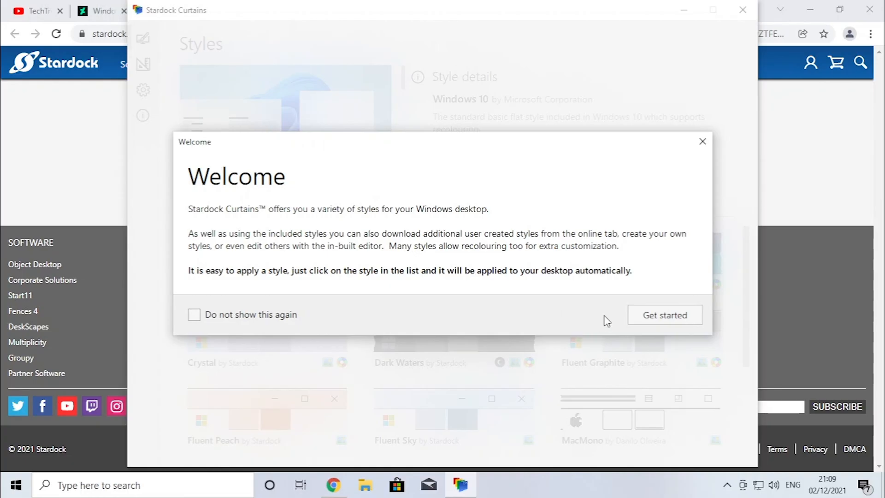
left_click(677, 318)
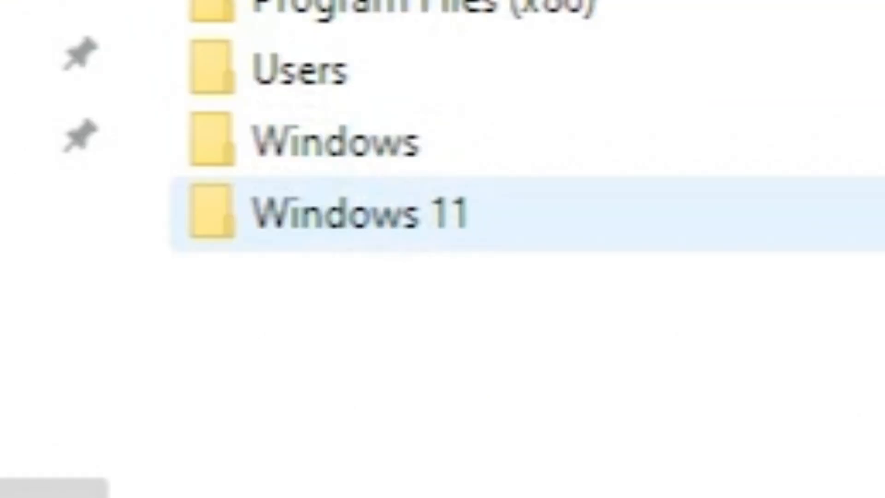
Step: Open the Stardock Curtains folder inside the Windows 11 folder
left_click(424, 217)
key("Return")
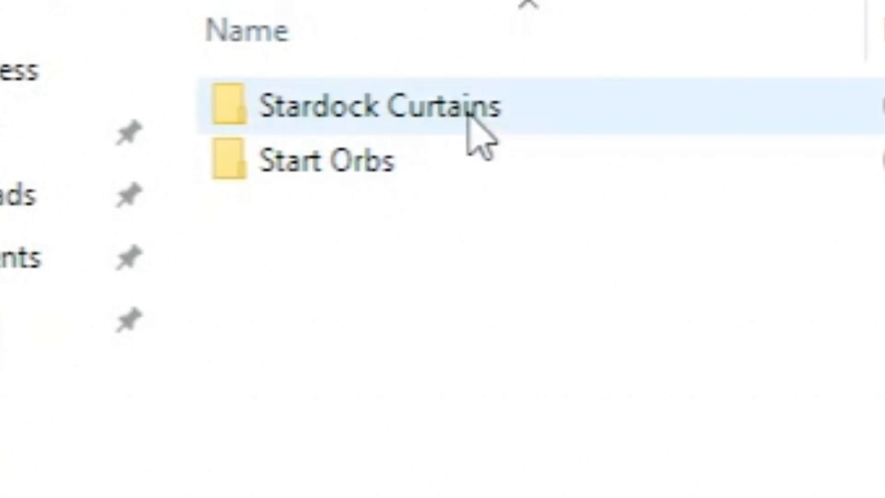
double_click(474, 132)
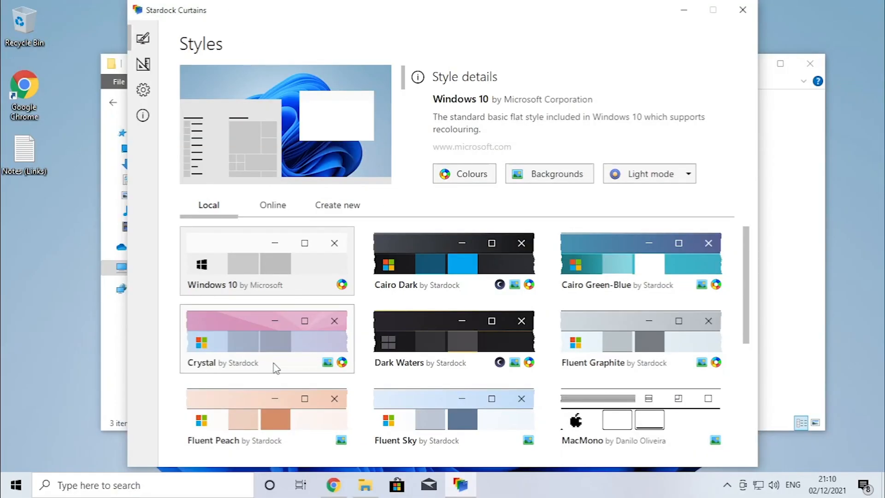
Step: Apply the local Windows 11 Light style in Curtains, letting it close all universal applications and web browsers
scroll(273, 365, "down", 5)
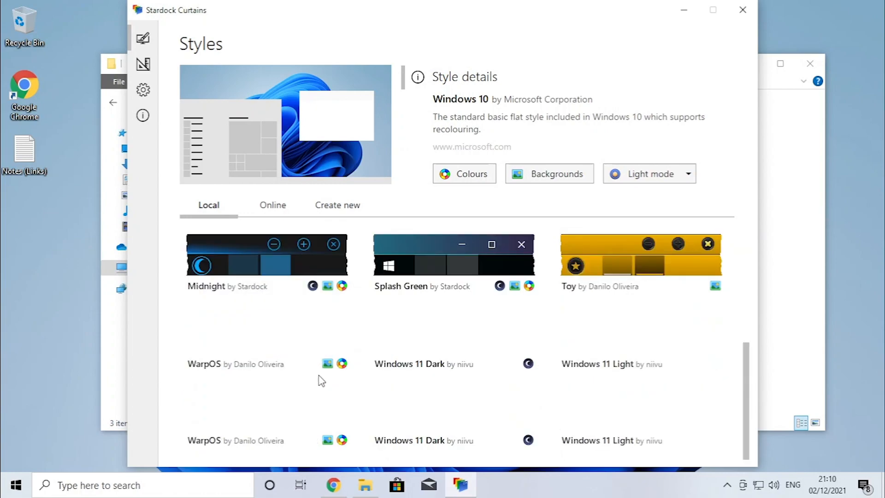
scroll(231, 365, "up", 5)
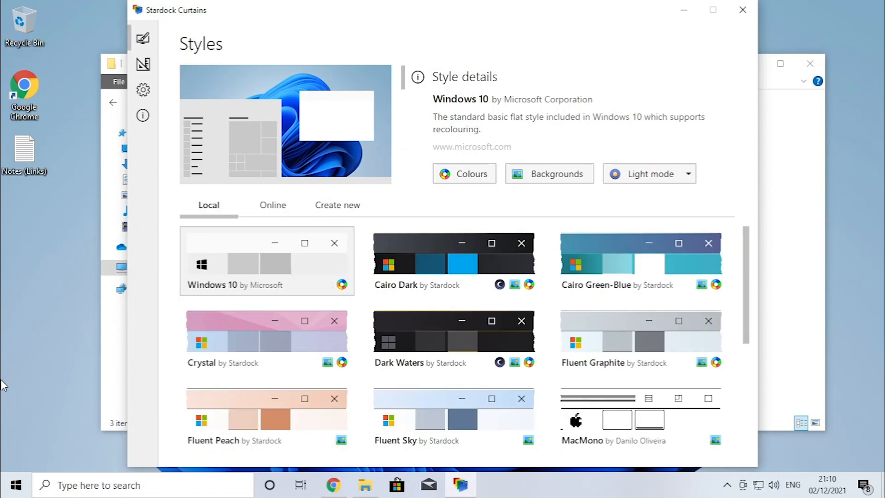
scroll(286, 362, "down", 2)
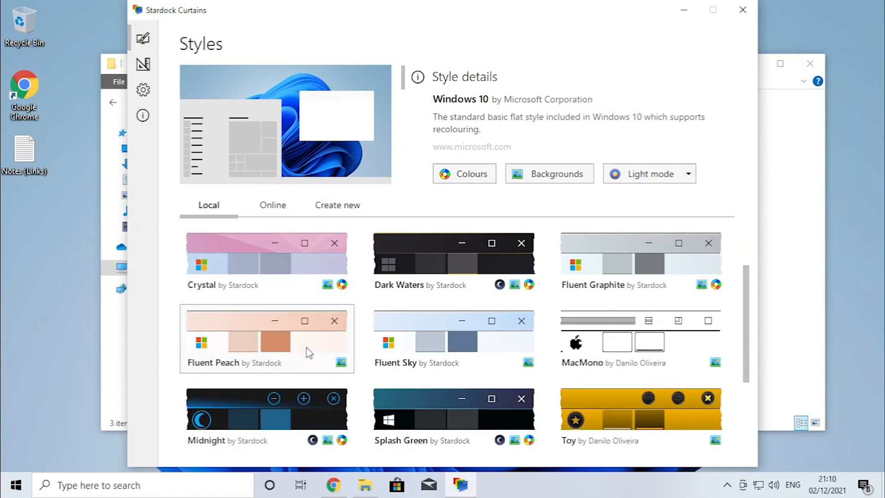
mouse_move(320, 14)
left_mouse_down()
mouse_move(318, 48)
mouse_move(319, 29)
left_mouse_up()
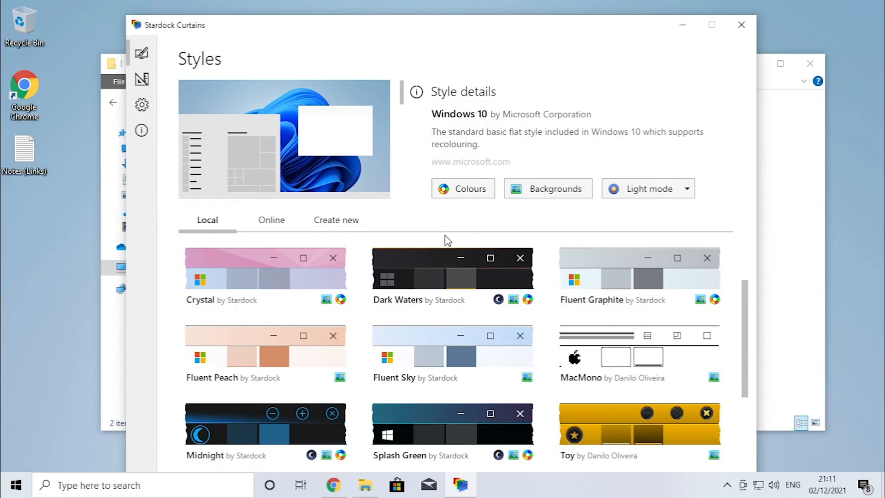
scroll(436, 291, "down", 4)
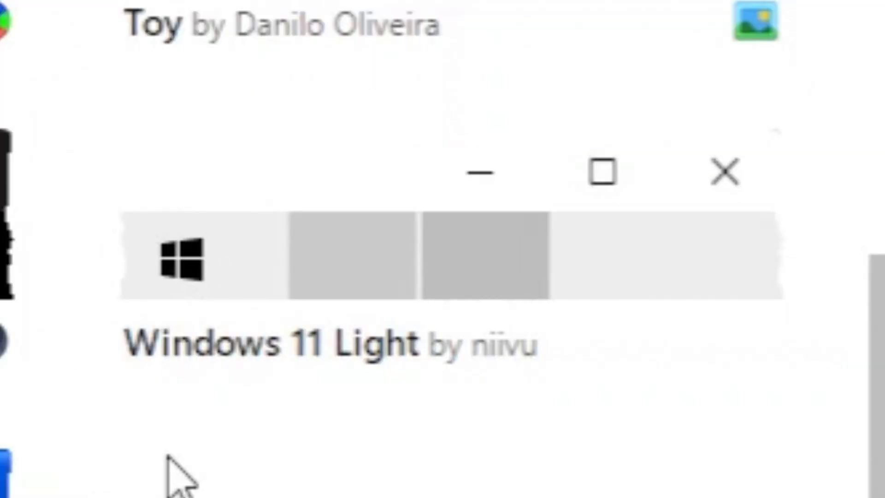
left_click(445, 386)
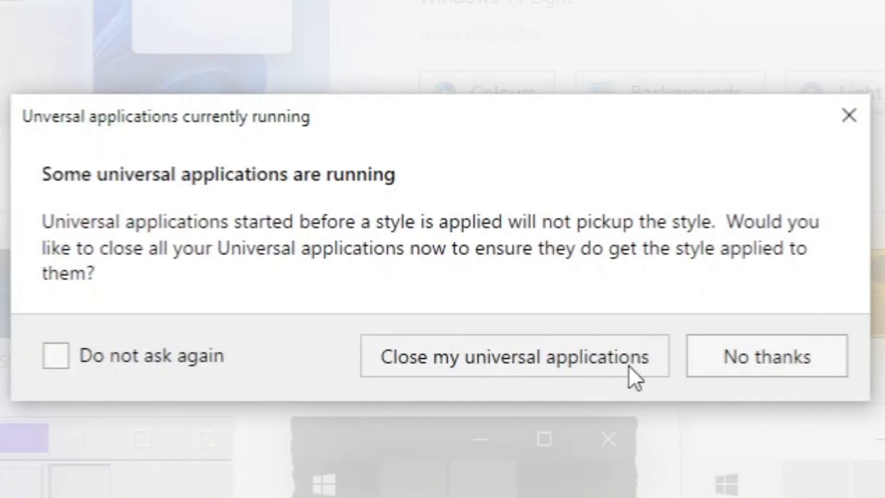
left_click(629, 366)
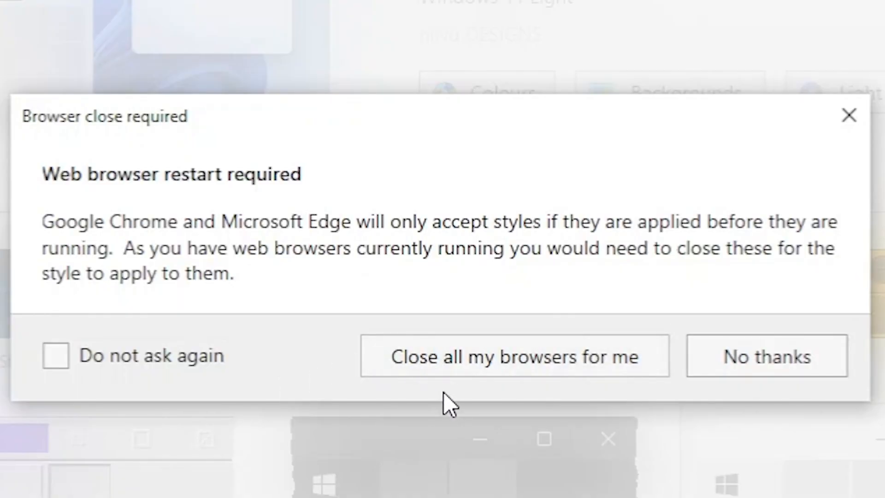
left_click(429, 375)
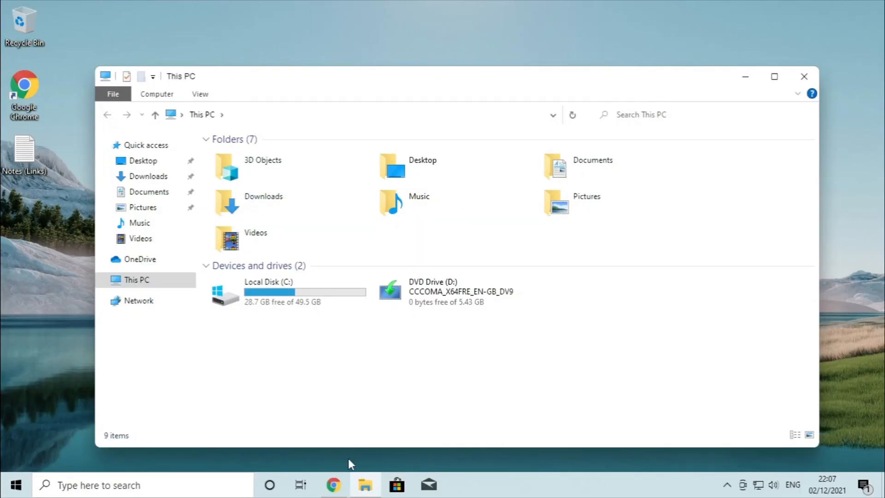
Step: Switch to Chrome and download 7TSP GUI 2019 Edition and Windows 11 Icon Themes from their DeviantArt pages
mouse_move(333, 485)
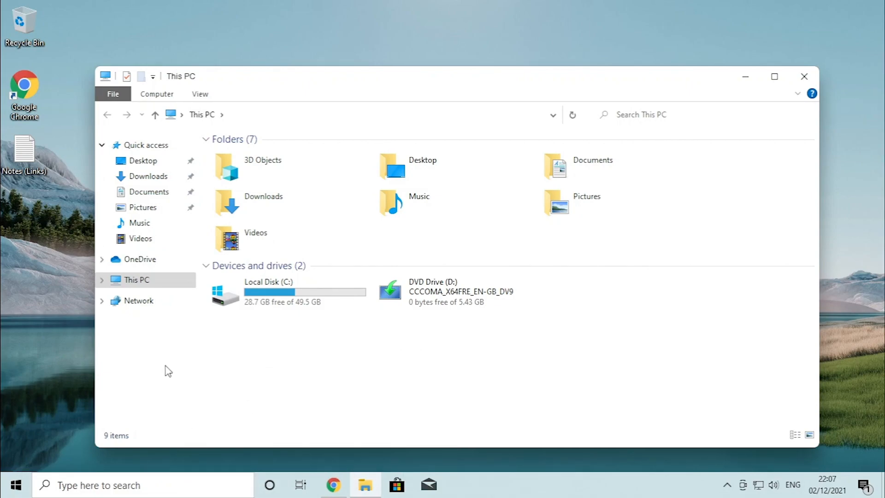
left_click(333, 485)
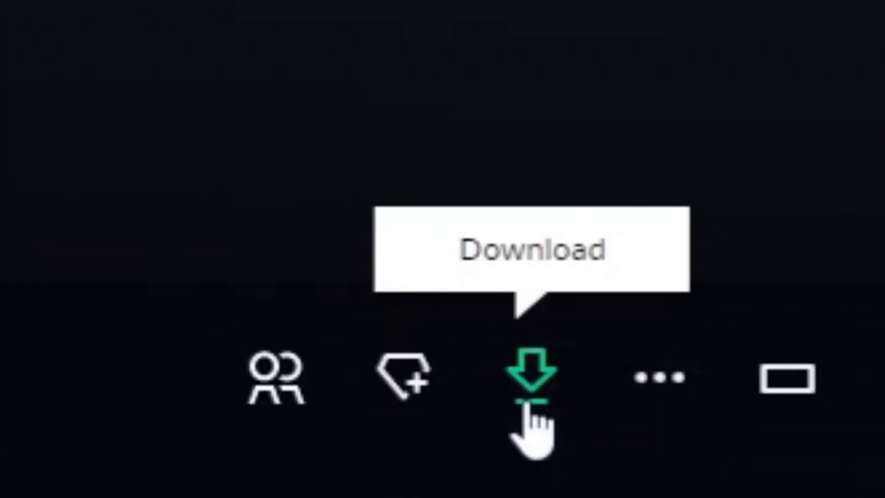
left_click(530, 408)
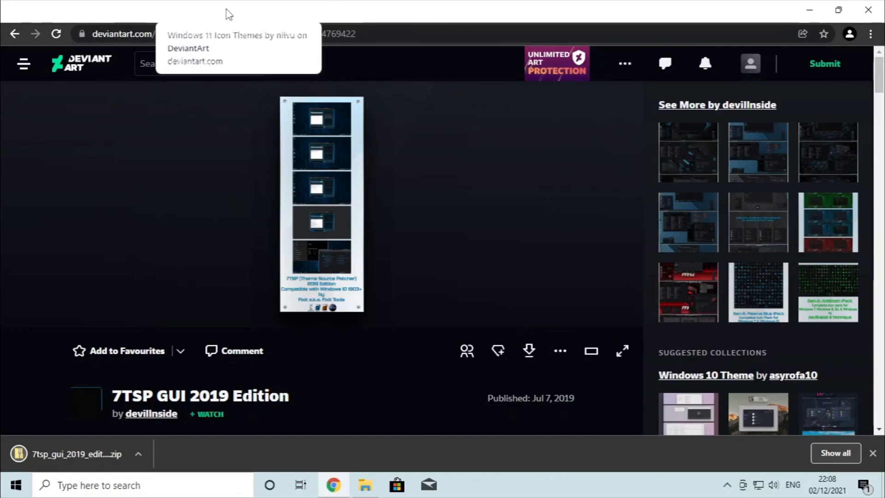
left_click(227, 14)
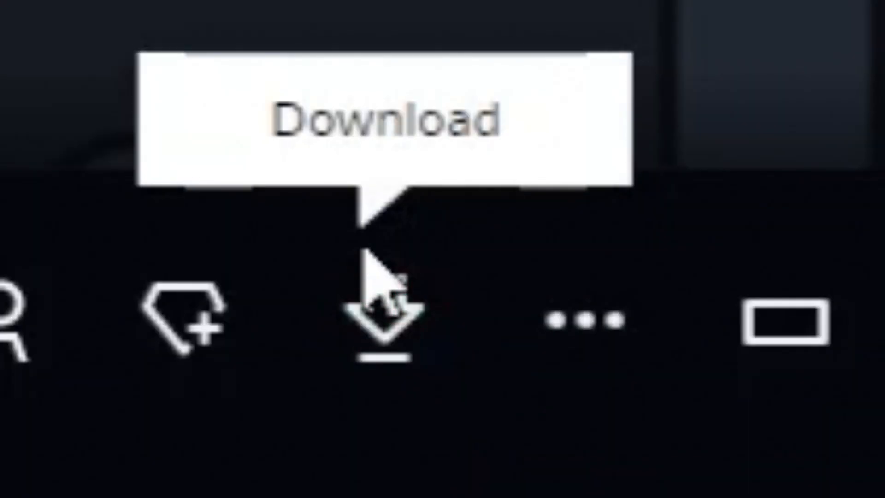
left_click(380, 300)
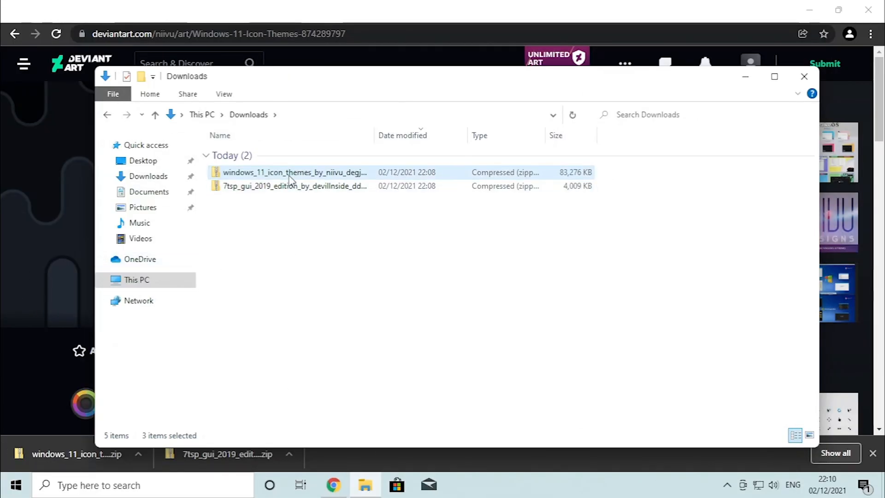
Step: Extract the windows_11_icon_themes zip archive in Downloads to its default destination folder
left_click(290, 176)
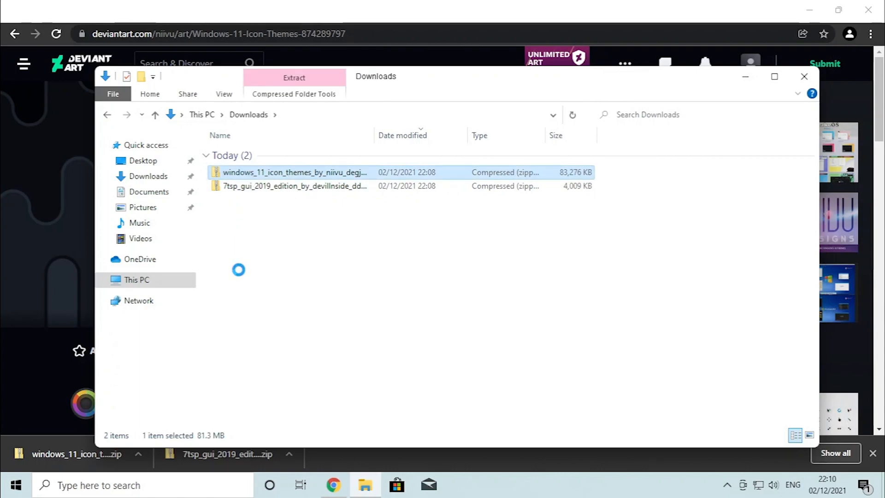
right_click(249, 173)
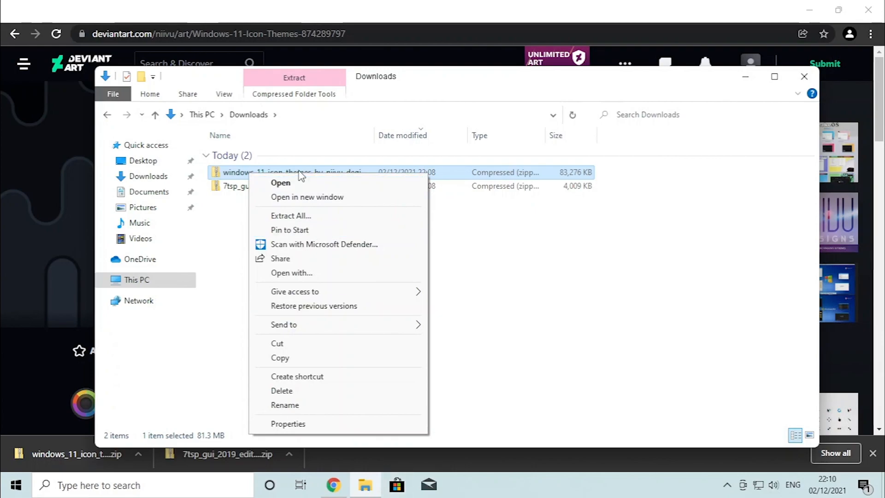
left_click(291, 216)
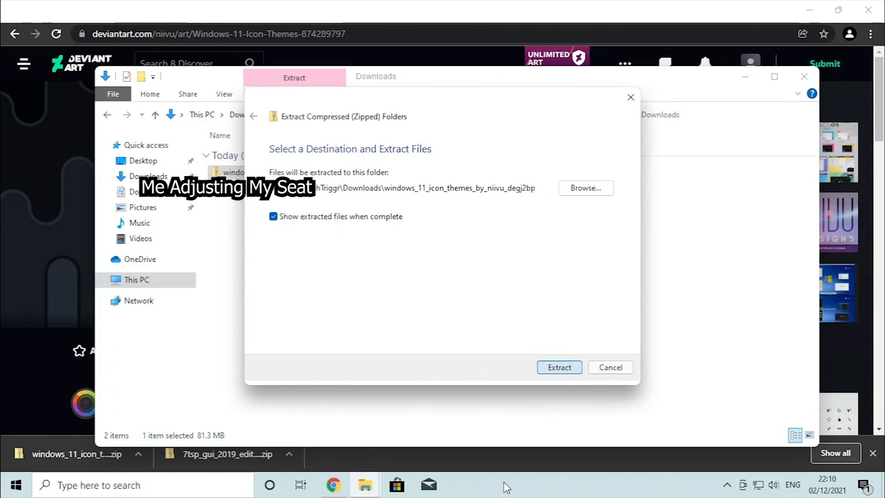
key("Return")
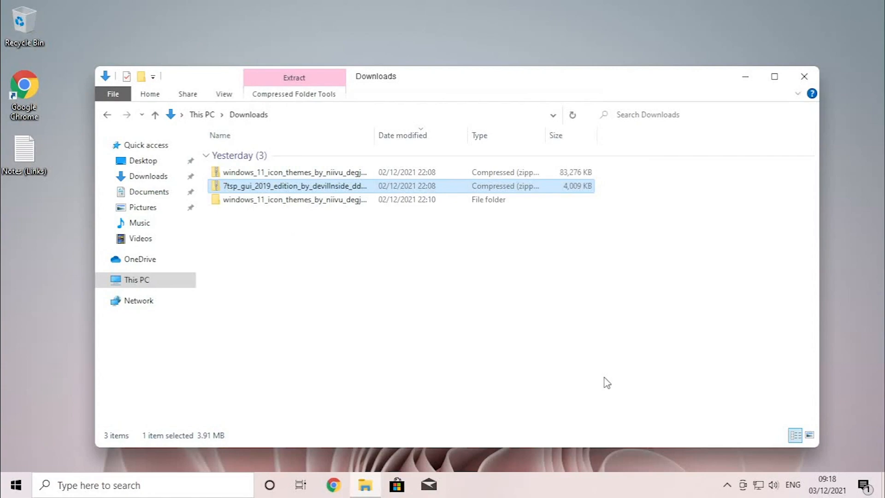
Step: Extract the 7tsp_gui_2019_edition zip archive in Downloads to its default destination folder
left_click(509, 347)
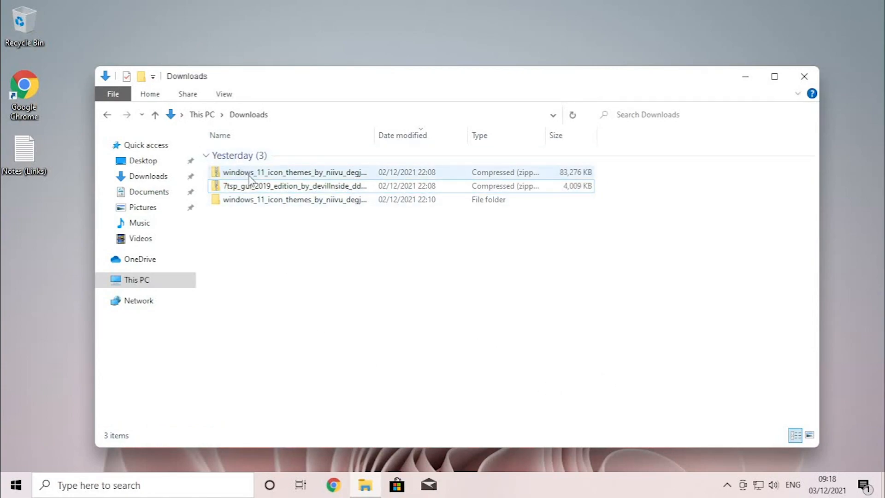
left_click(275, 187)
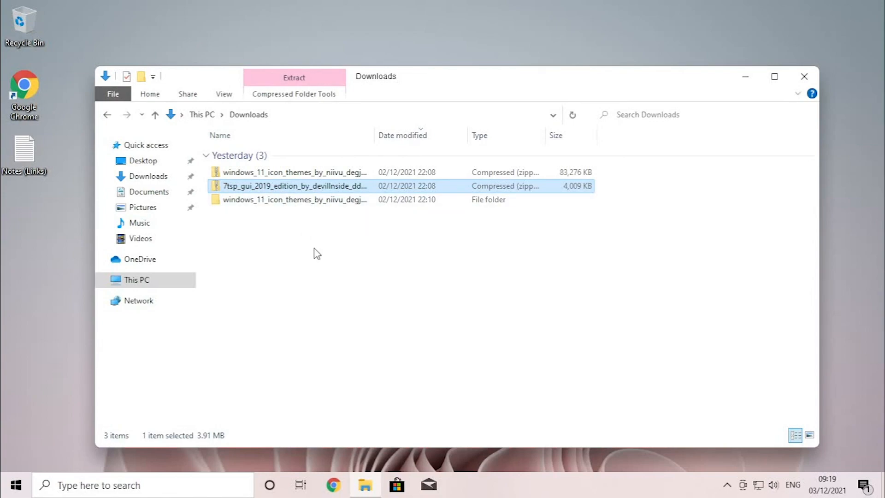
left_click(343, 221)
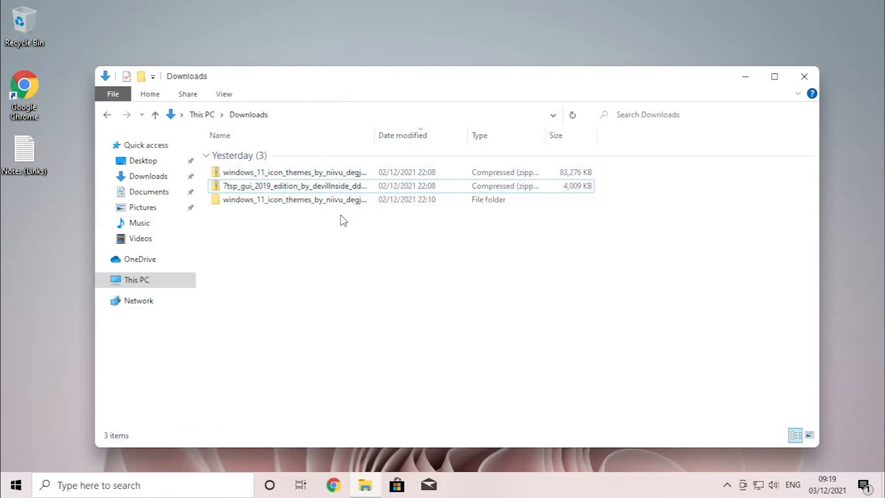
left_click(334, 187)
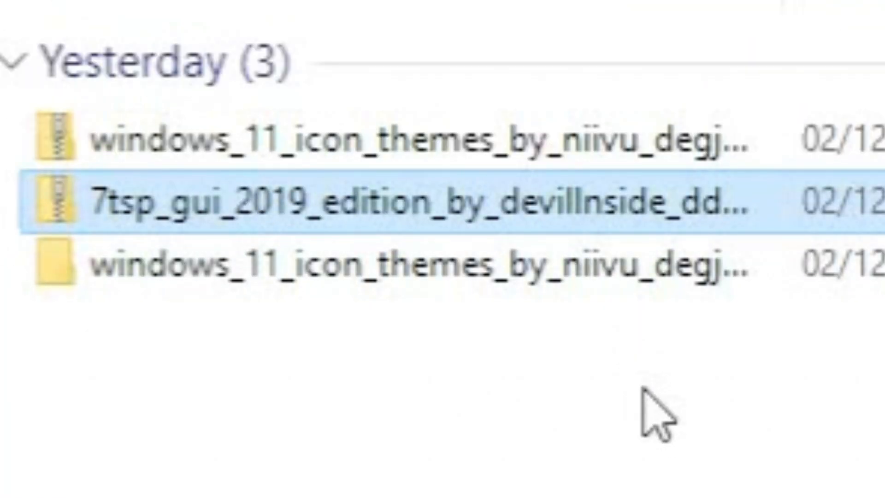
right_click(445, 188)
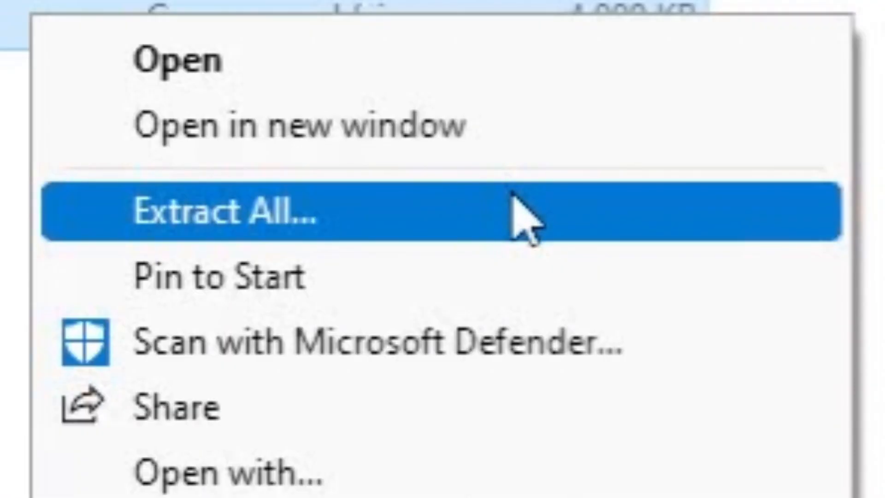
left_click(526, 217)
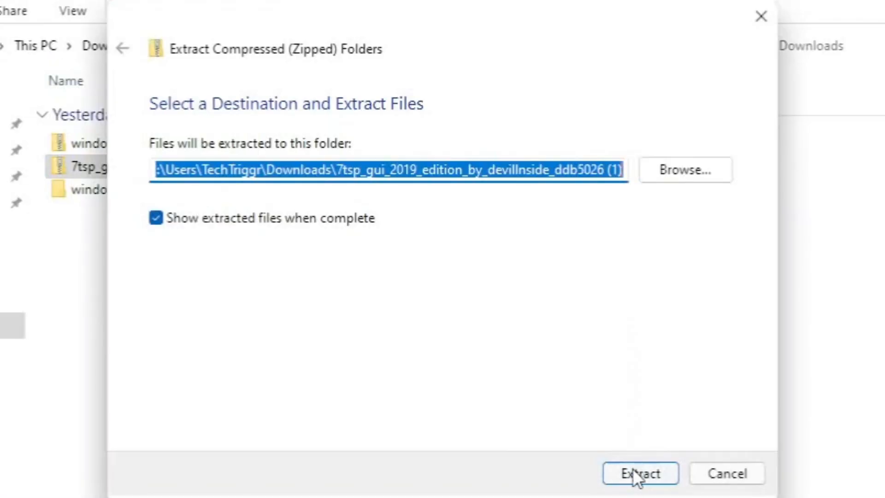
left_click(632, 469)
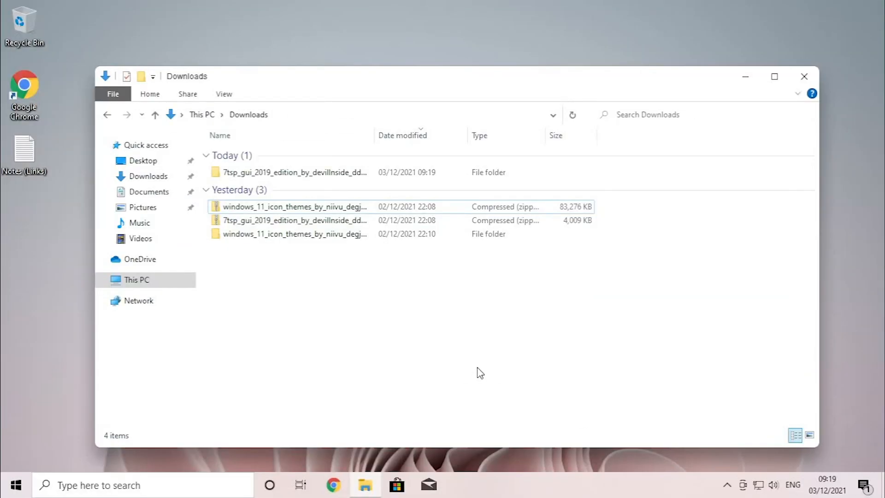
Step: Permanently delete the windows_11_icon_themes and 7tsp_gui_2019_edition zip archives from Downloads, keeping the extracted folders
left_click(467, 219)
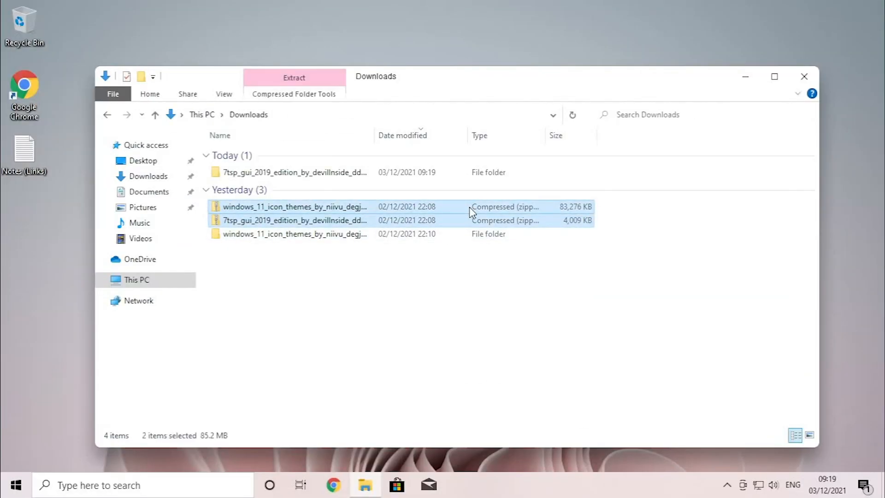
key("shift+Delete")
key("Return")
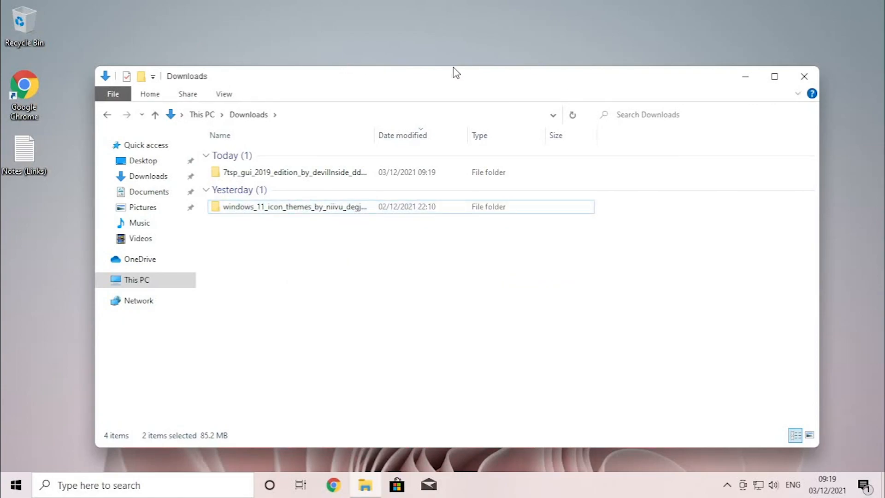
Step: Maximize the Downloads window and open the Windows 11 Icons Theme folder inside the extracted windows_11_icon_themes folder
double_click(455, 71)
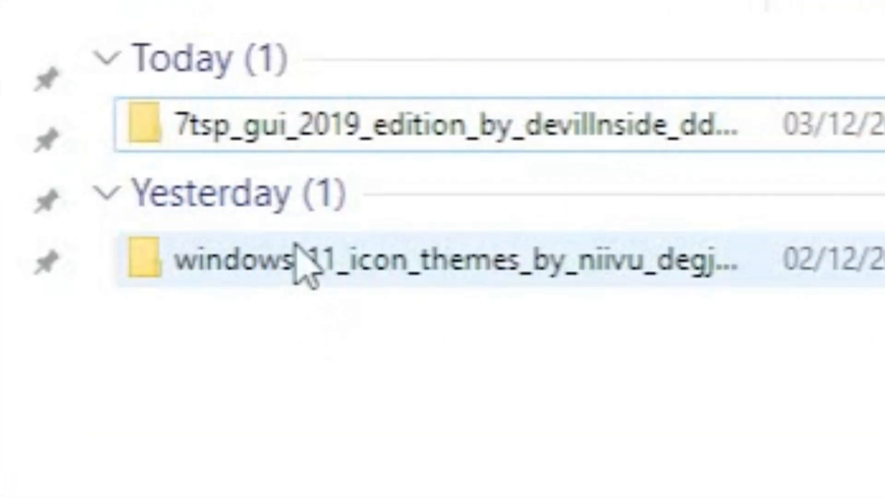
double_click(323, 261)
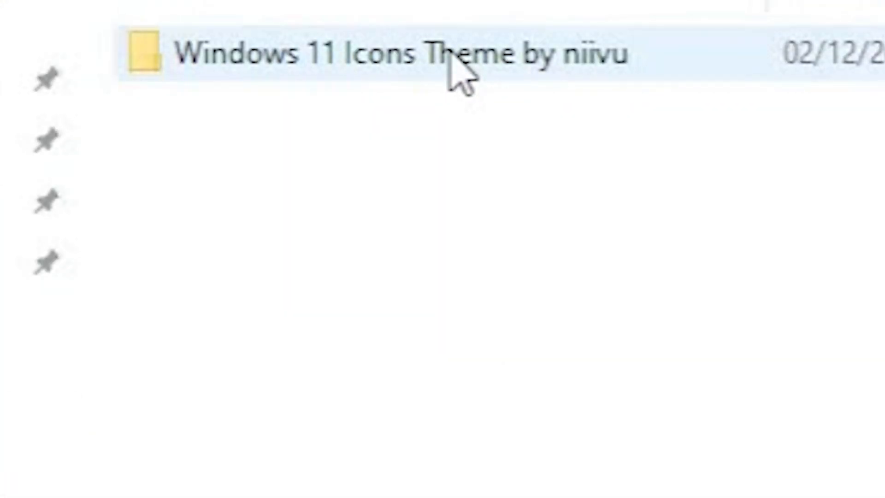
double_click(485, 73)
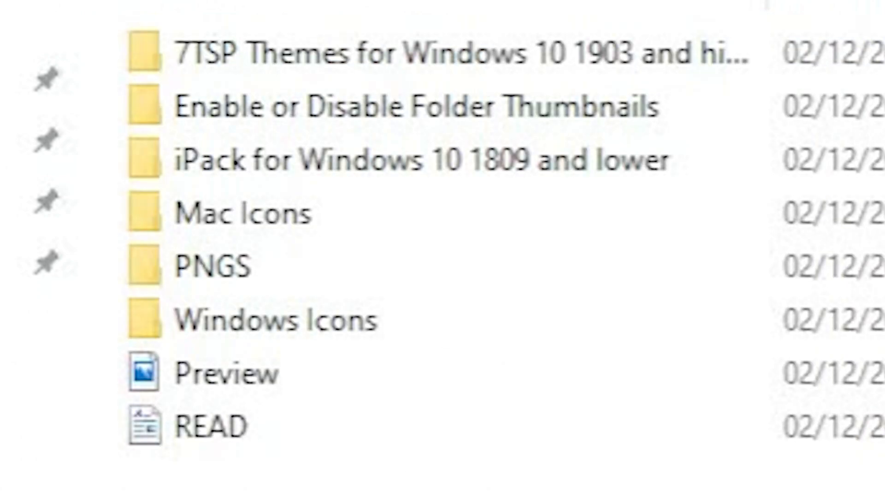
Step: Permanently delete everything in the Windows 11 Icons Theme folder except the 7TSP Themes for Windows 10 1903 and higher folder
left_click_drag(782, 496, 457, 107)
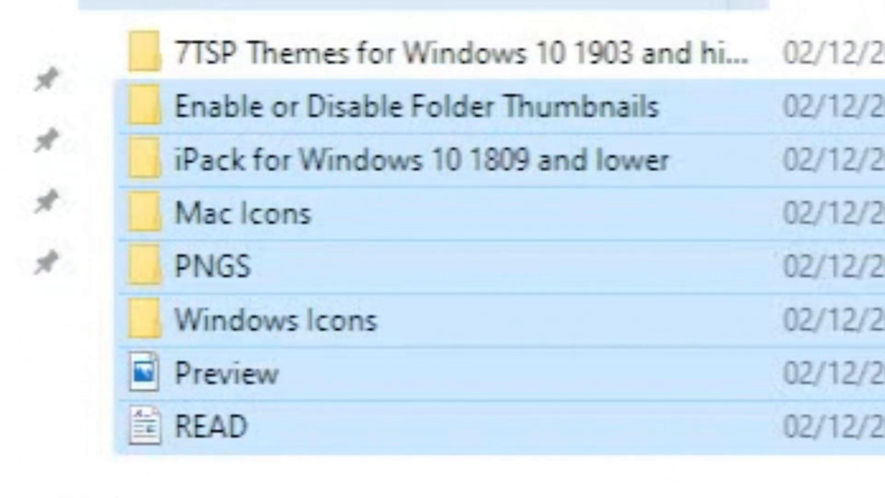
left_click_drag(729, 4, 867, 3)
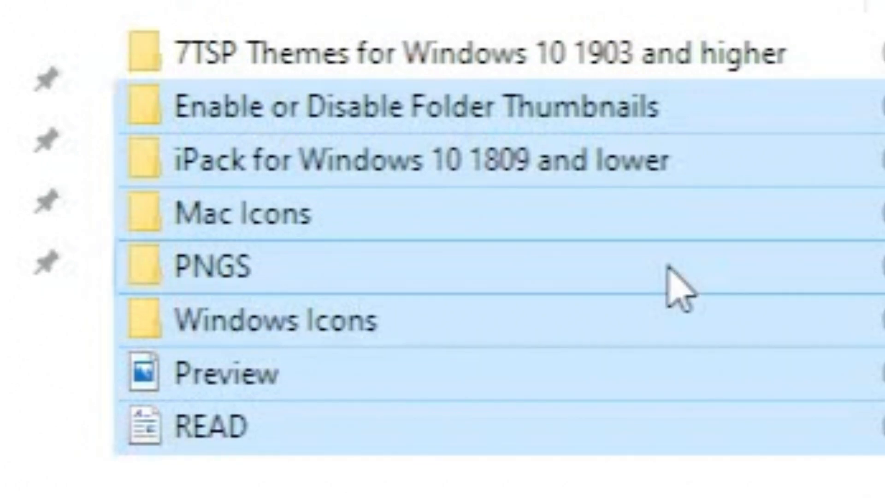
key("shift+Delete")
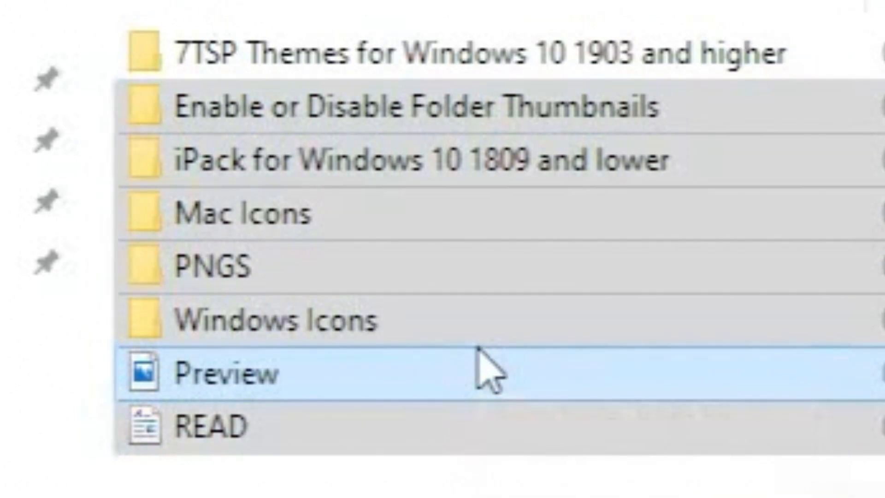
key("Return")
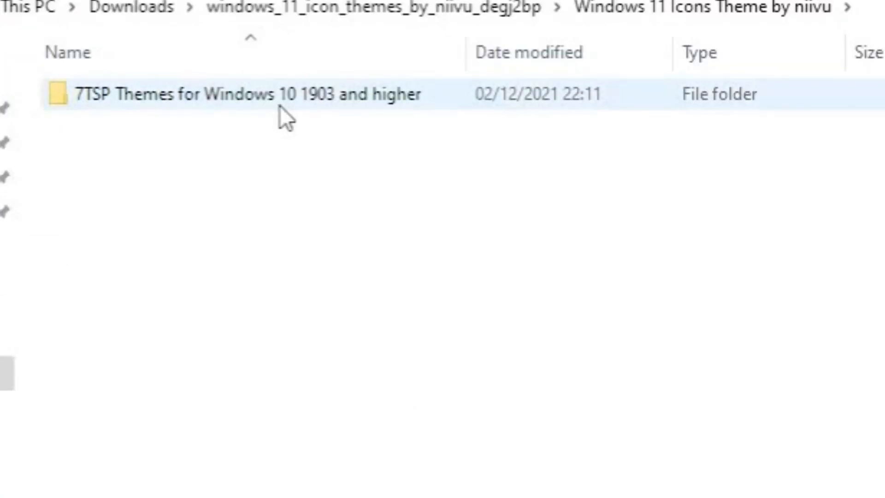
Step: Open the 7TSP Themes for Windows 10 1903 and higher folder and delete every file except 7TSP Windows 10 New (default).7z.remove
mouse_move(280, 107)
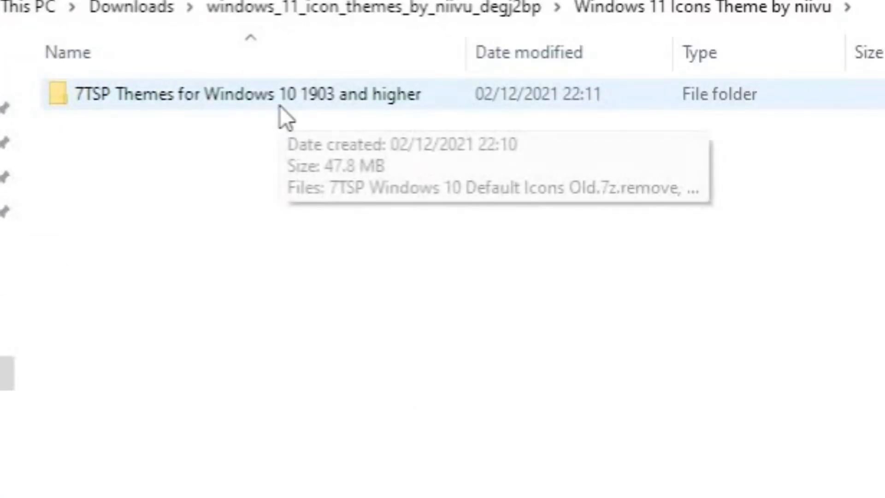
left_click(281, 107)
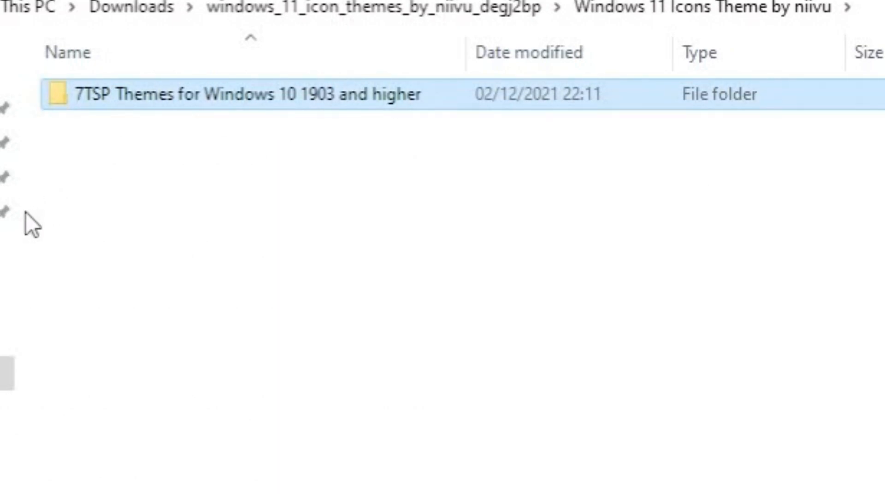
left_click(363, 215)
double_click(347, 95)
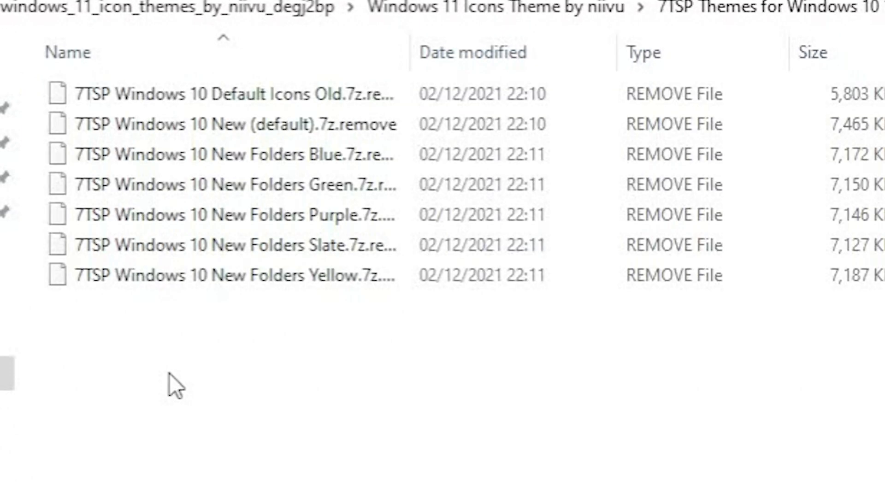
left_click_drag(589, 496, 20, 72)
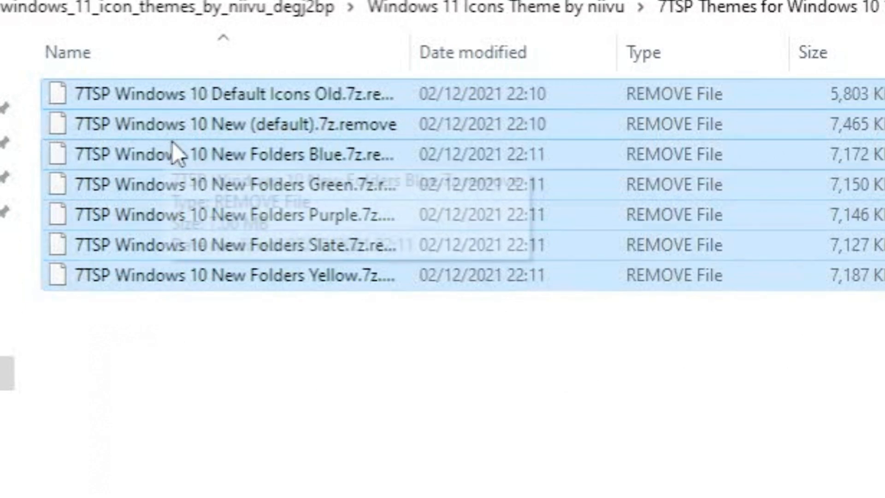
left_click(250, 135, "ctrl")
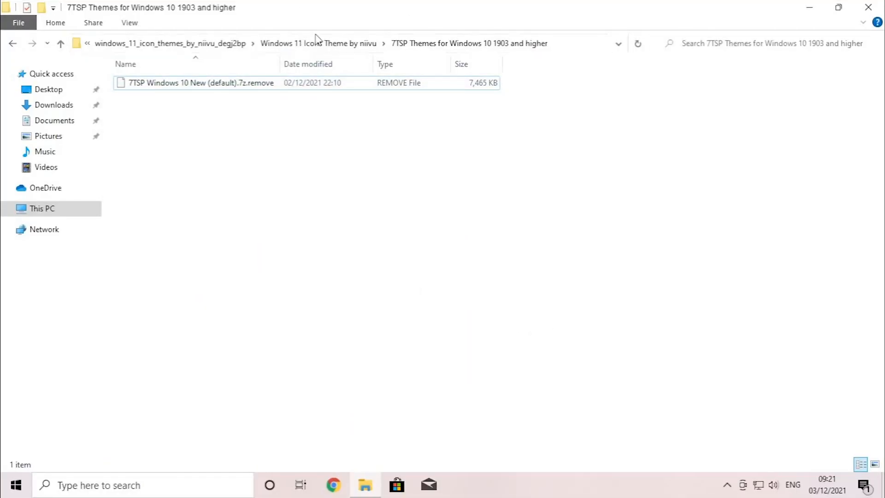
left_click(299, 44)
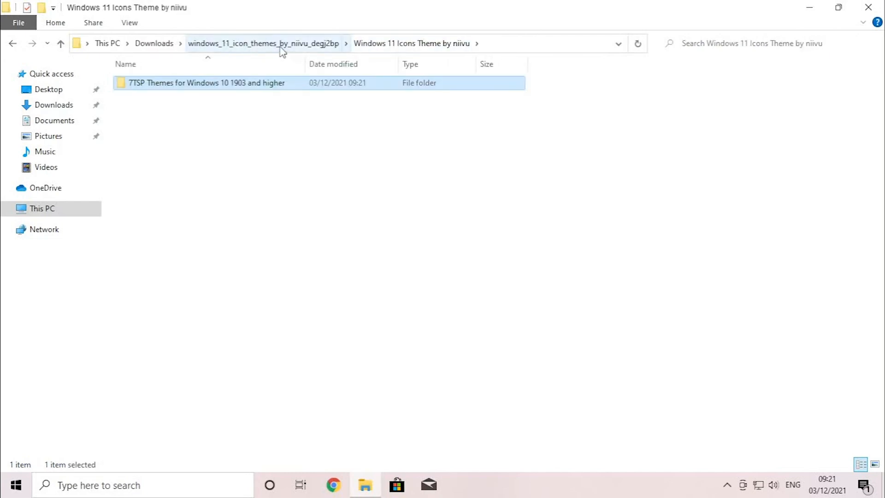
key("Return")
left_click_drag(431, 181, 246, 87)
key("Return")
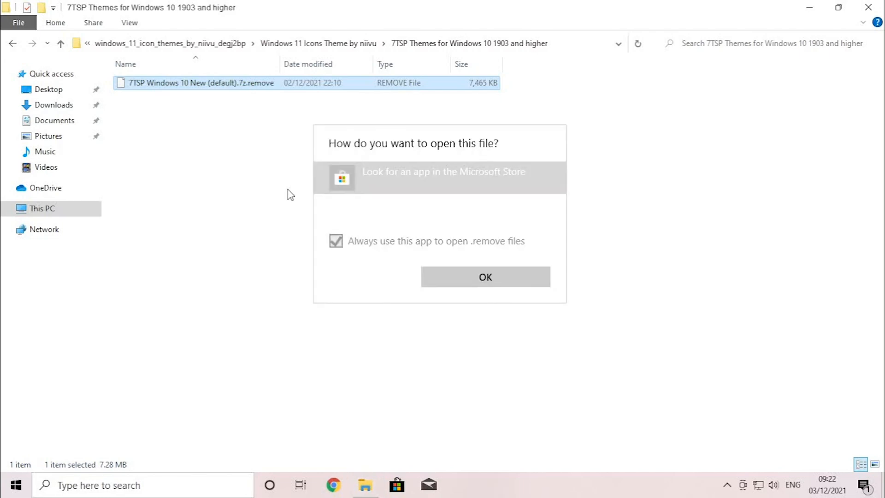
key("Escape")
Step: Rename the remaining icon pack file to 7TSP Windows 10 New (default).7z and accept the extension change
key("F2")
key("End")
key("BackSpace")
key("BackSpace")
key("BackSpace")
key("BackSpace")
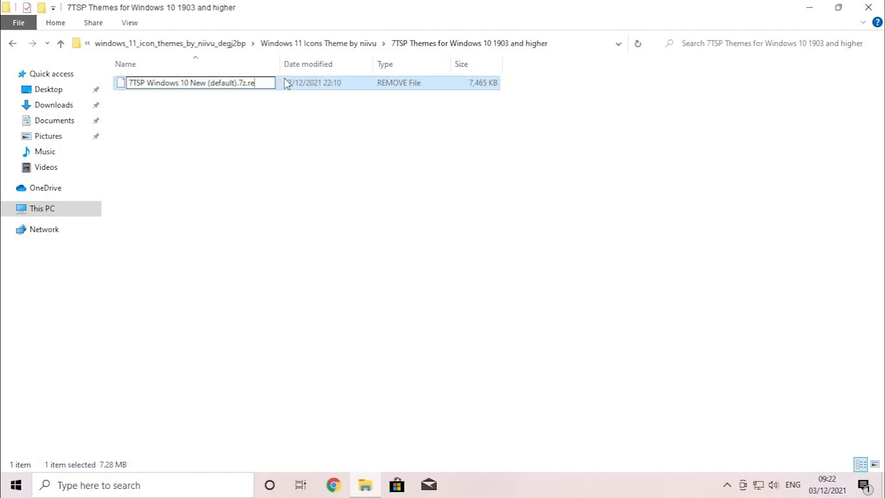
key("Return")
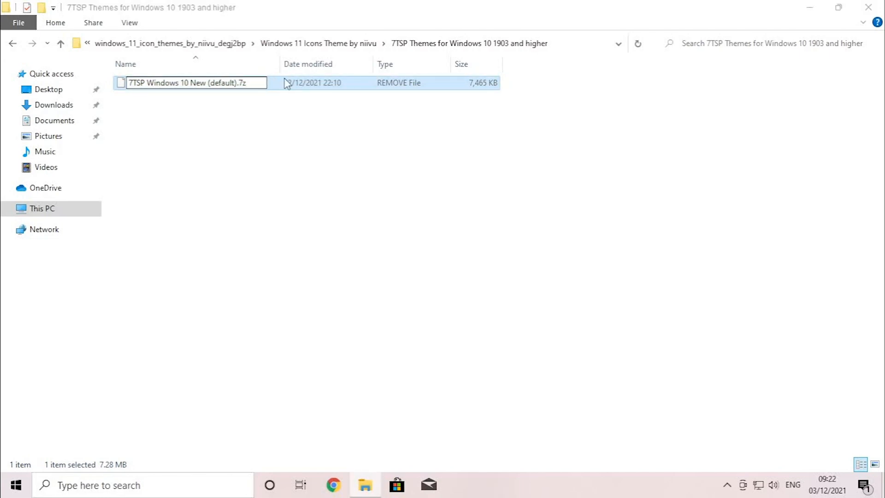
key("Return")
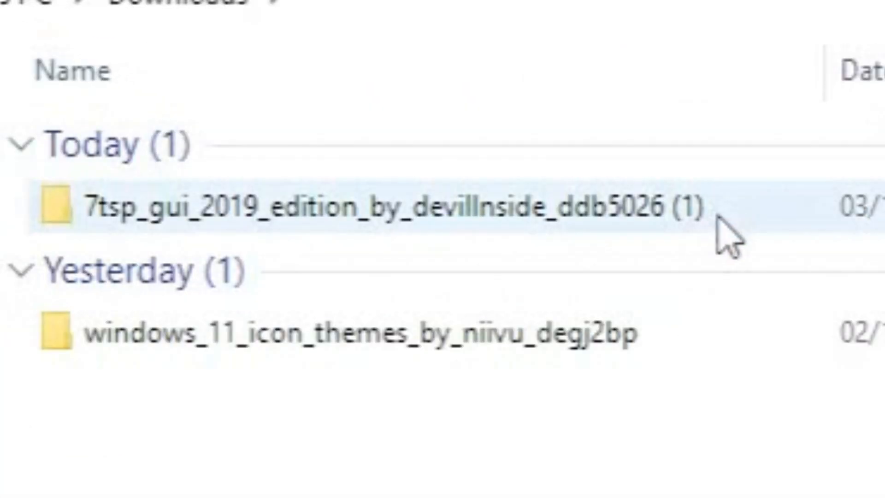
Step: In the extracted 7tsp_gui_2019_edition folder in Downloads, rename 7tsp GUI v0.6(2019).ee to 7tsp GUI v0.6(2019).exe
double_click(732, 237)
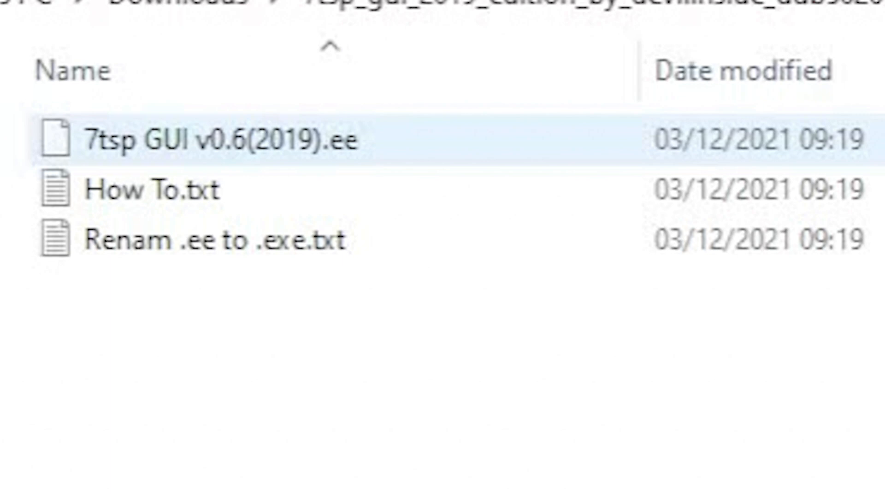
key("F2")
left_click(345, 139)
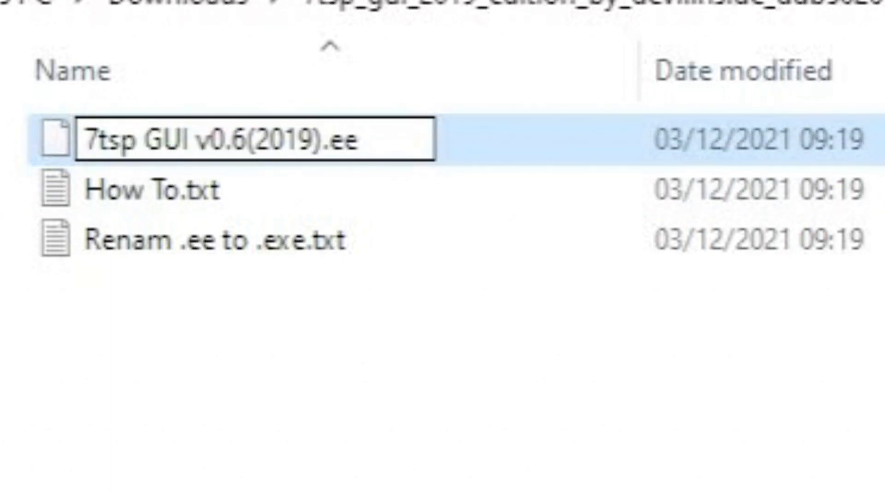
type("x")
key("Return")
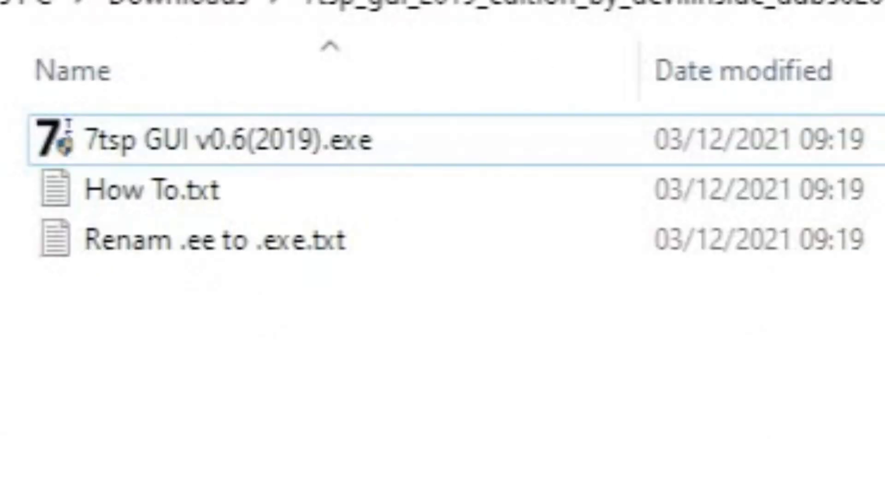
Step: Delete How To.txt and Renam .ee to .exe.txt, keeping only the 7tsp GUI executable
left_click_drag(800, 497, 277, 167)
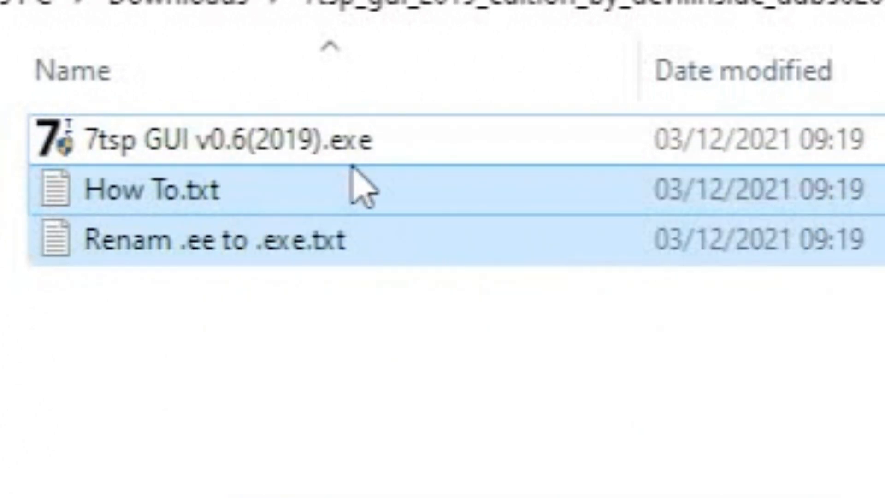
key("Delete")
key("Return")
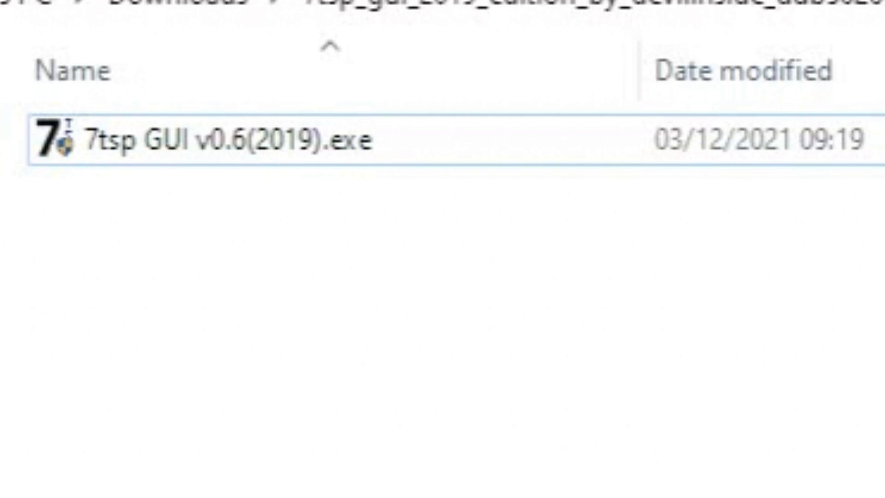
Step: Run 7tsp GUI v0.6(2019).exe as administrator
right_click(487, 152)
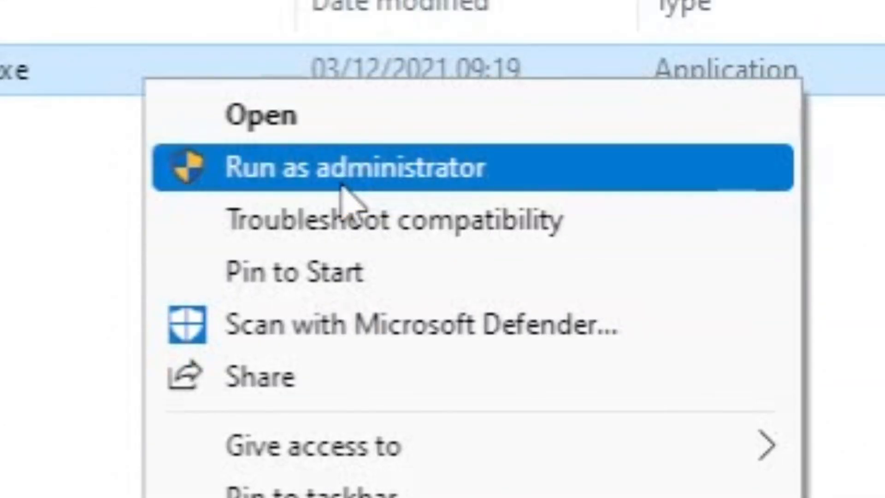
left_click(343, 187)
left_click(375, 439)
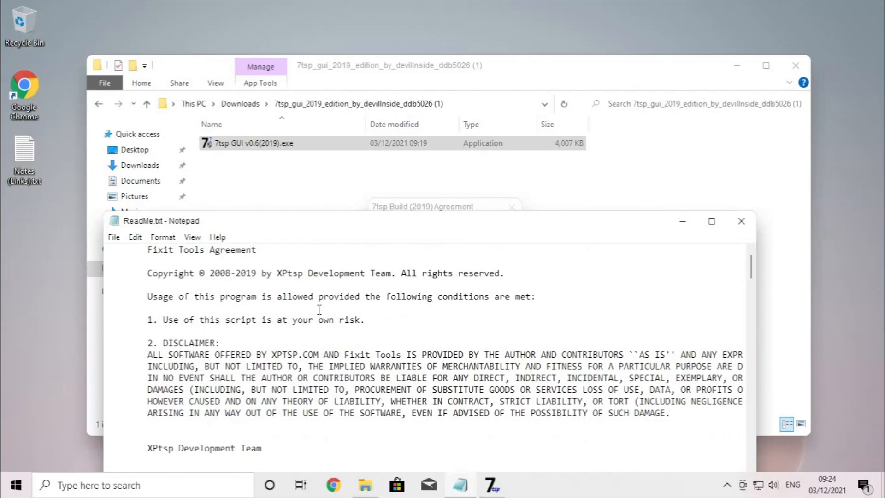
Step: Look through the ReadMe.txt agreement in Notepad, close it, and accept the 7tsp Build (2019) Agreement
scroll(321, 262, "down", 5)
scroll(321, 261, "up", 5)
left_click_drag(329, 227, 302, 103)
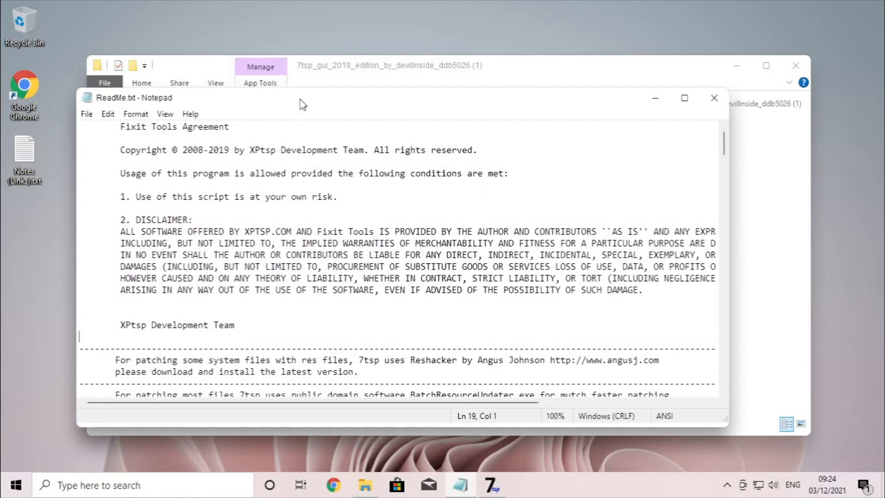
scroll(607, 310, "down", 6)
scroll(608, 310, "up", 6)
left_click(714, 97)
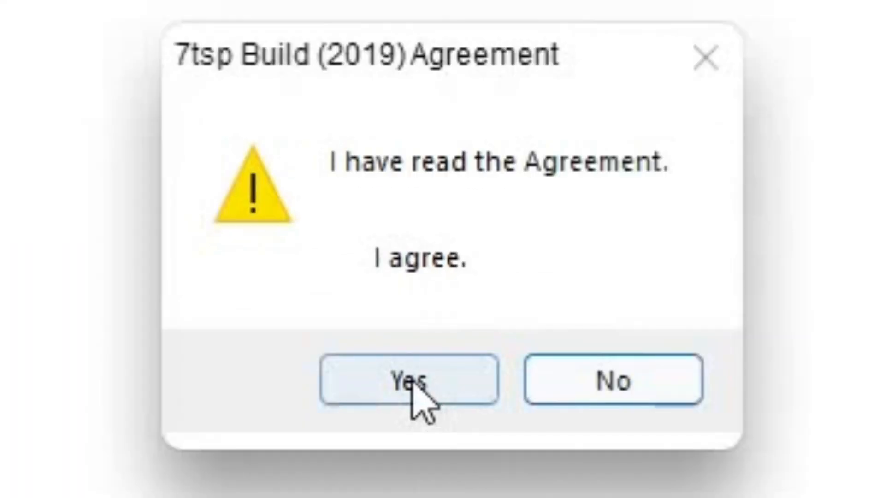
left_click(411, 386)
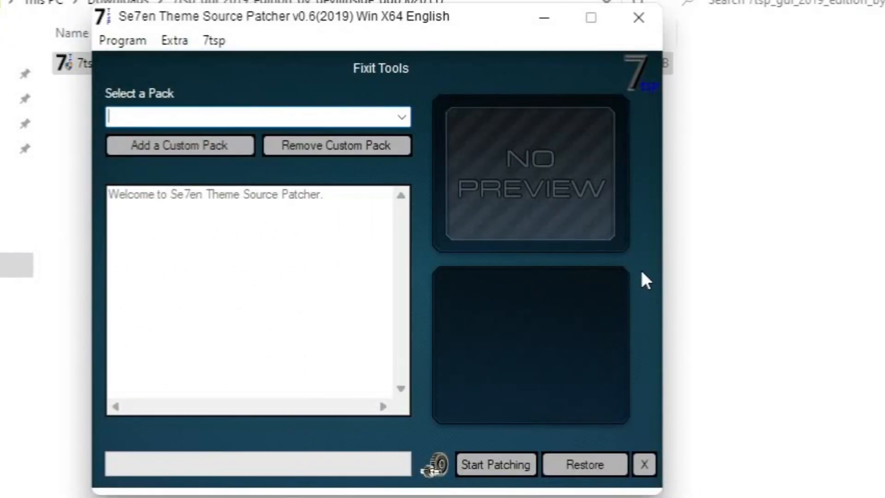
Step: Add 7TSP Windows 10 New (default).7z from the windows_11_icon_themes folder in Downloads as a custom pack
left_click(461, 284)
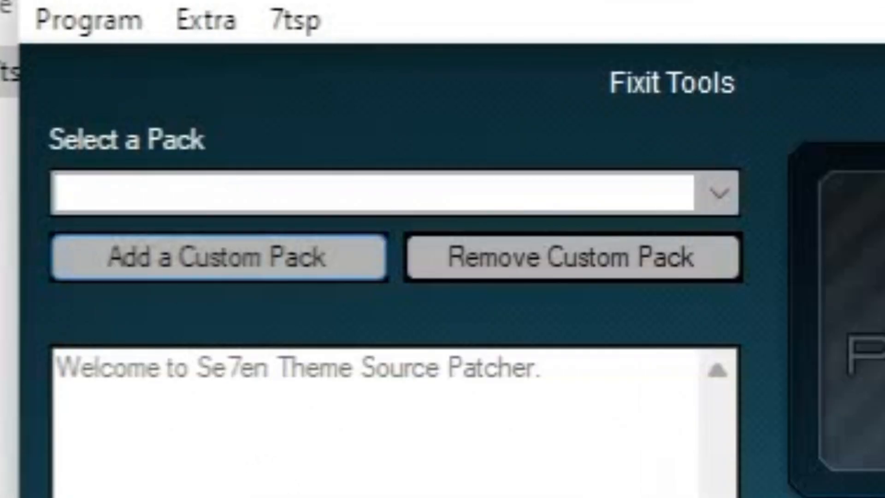
left_click(247, 272)
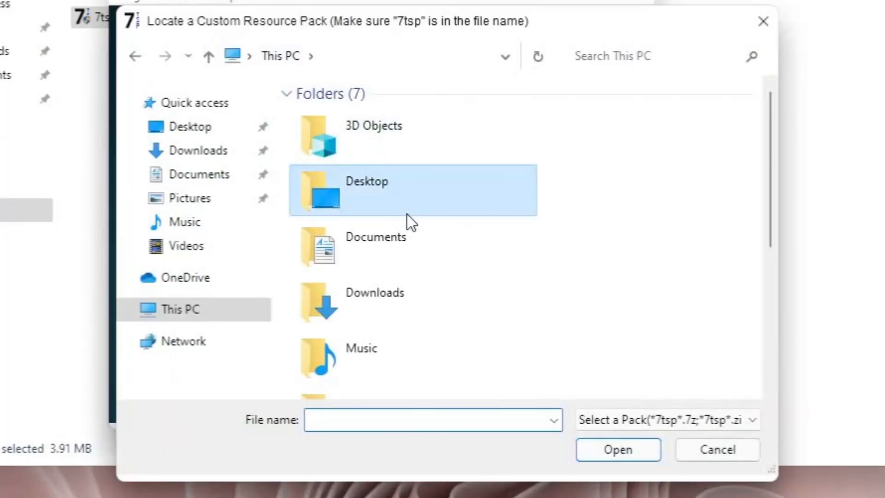
double_click(403, 303)
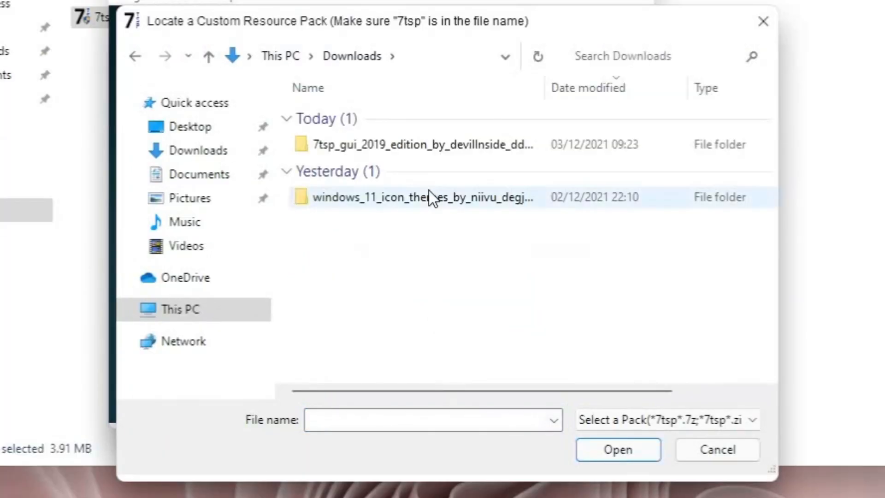
double_click(428, 197)
double_click(517, 116)
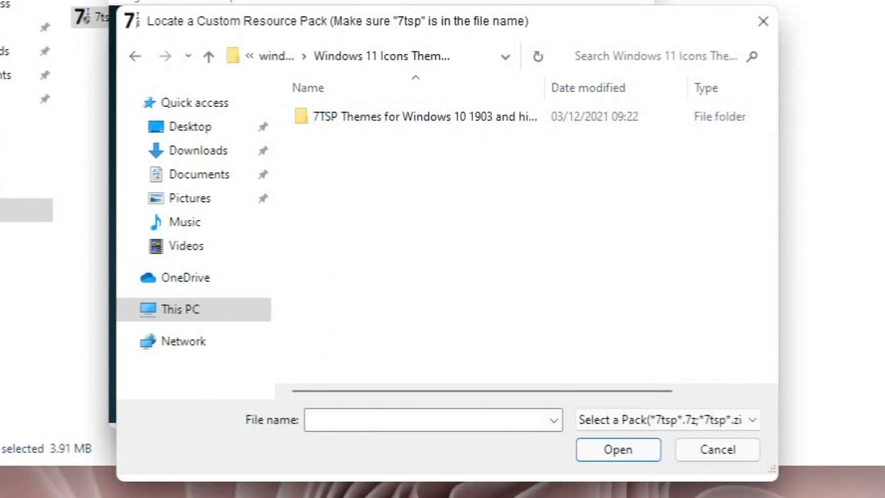
double_click(577, 122)
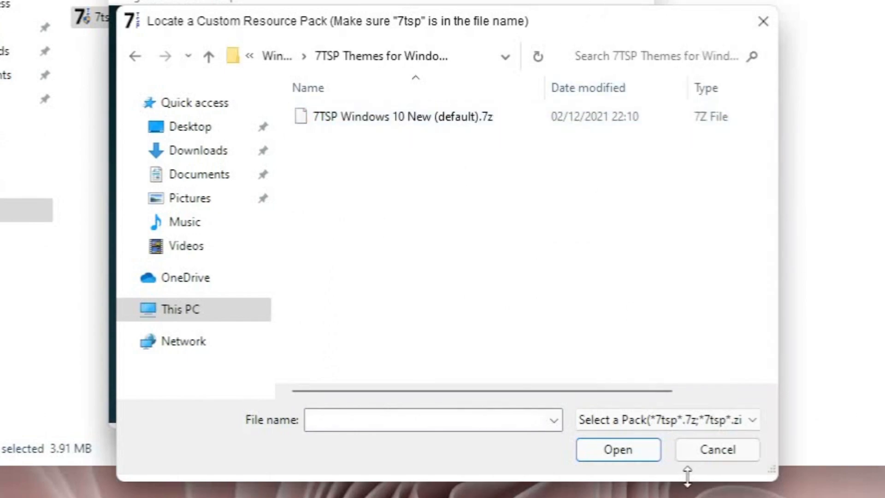
left_click(488, 123)
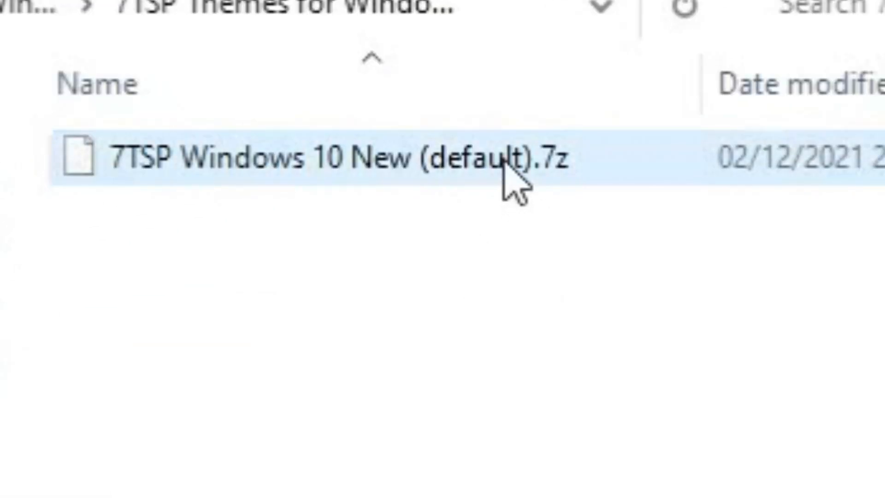
double_click(475, 120)
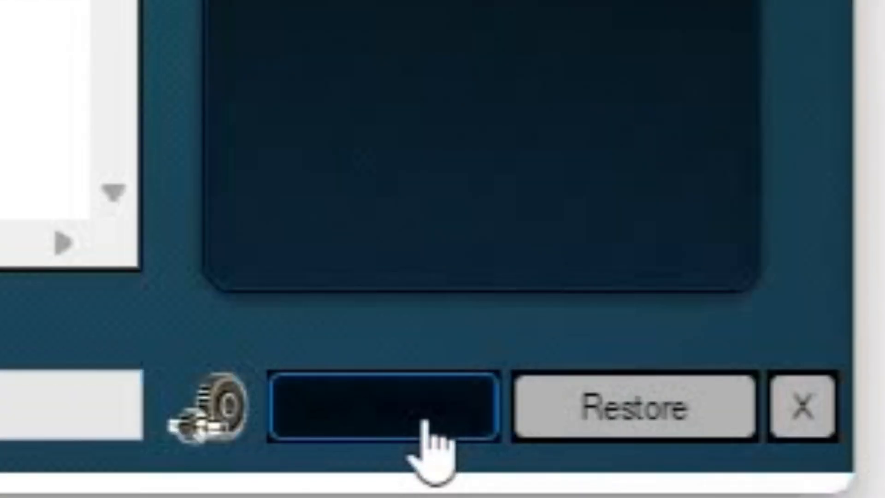
Step: Patch the system with the 7TSP Windows 10 New (default).7z pack and reboot Windows to apply it
left_click(422, 421)
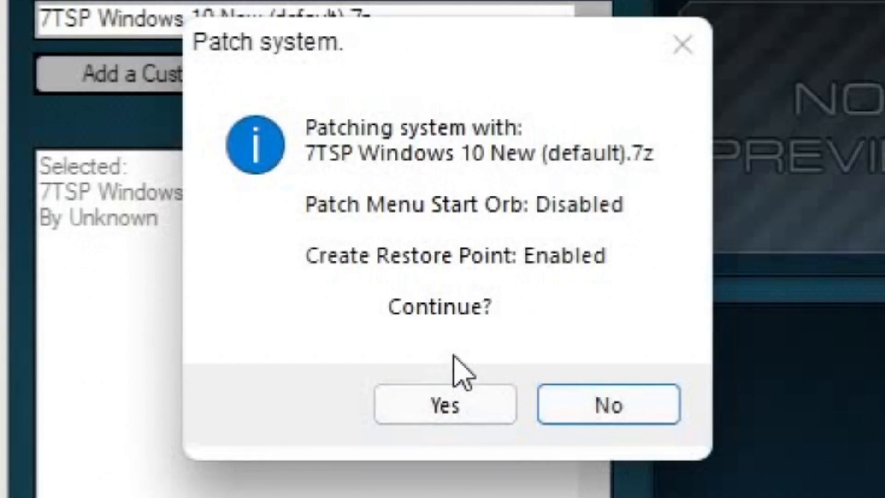
left_click(470, 408)
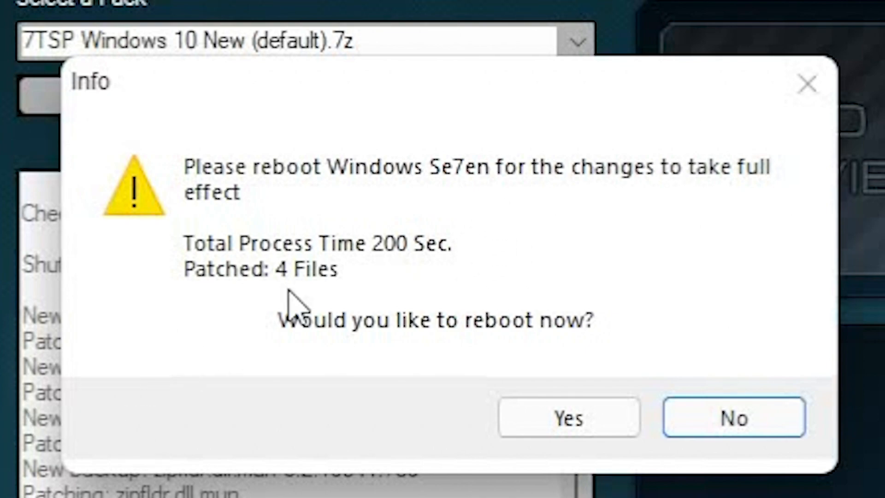
left_click(588, 429)
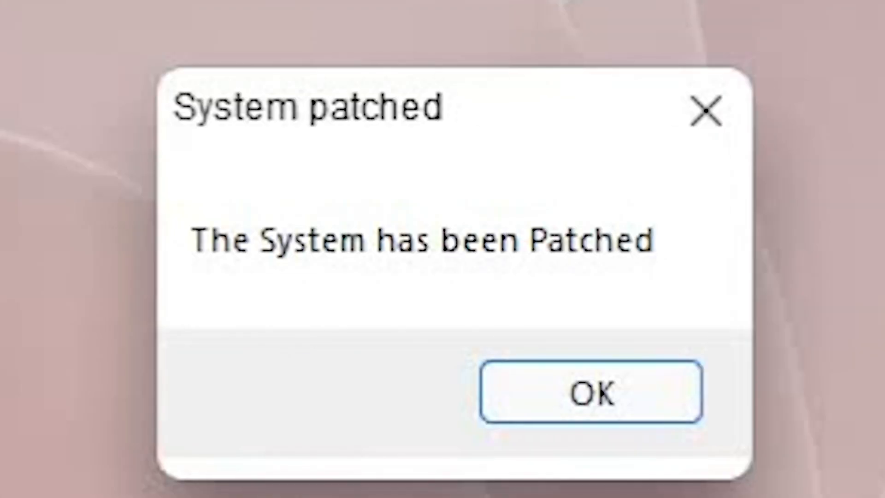
left_click(601, 374)
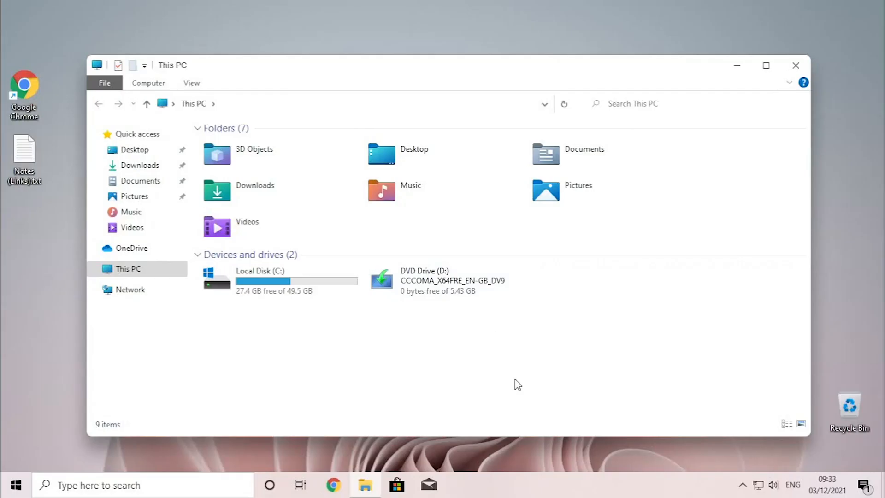
left_click_drag(508, 385, 725, 327)
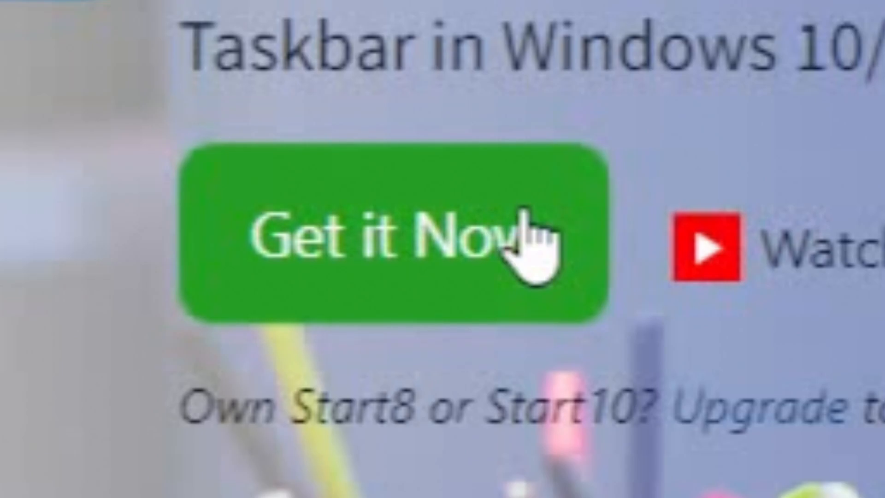
Step: Get the 30-day free trial of Start11 from the Stardock purchase page
left_click(233, 251)
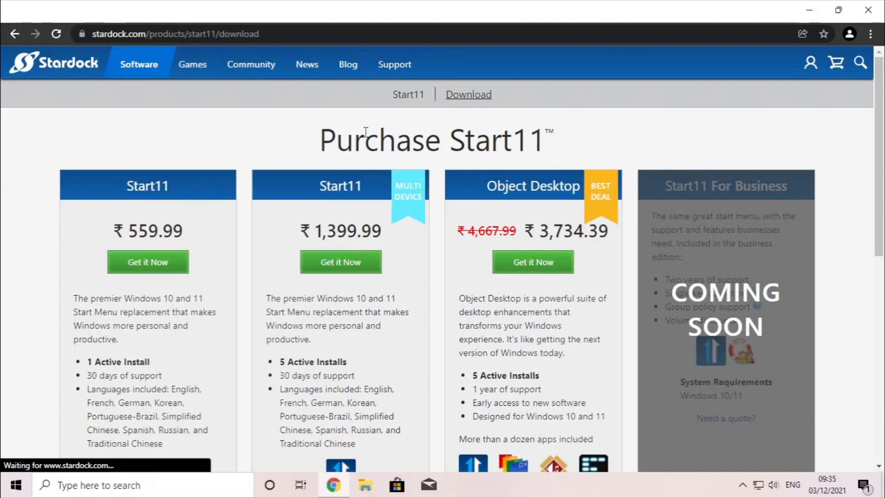
left_click_drag(452, 144, 652, 133)
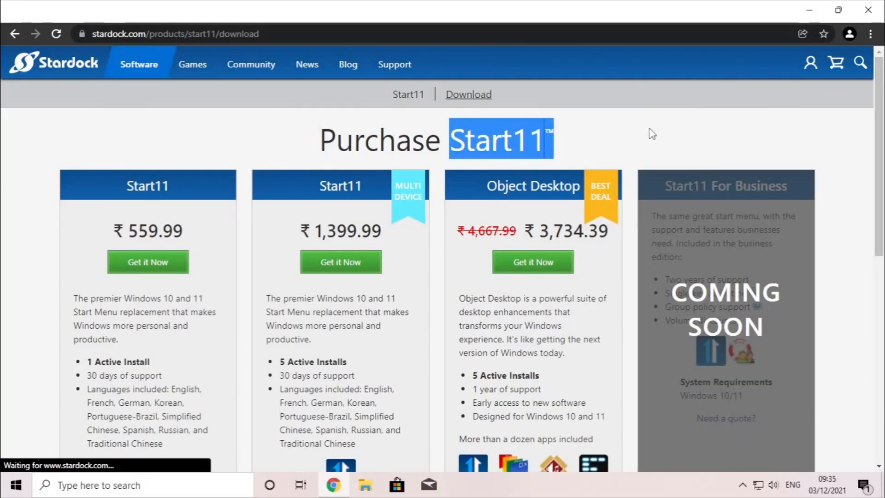
left_click(652, 134)
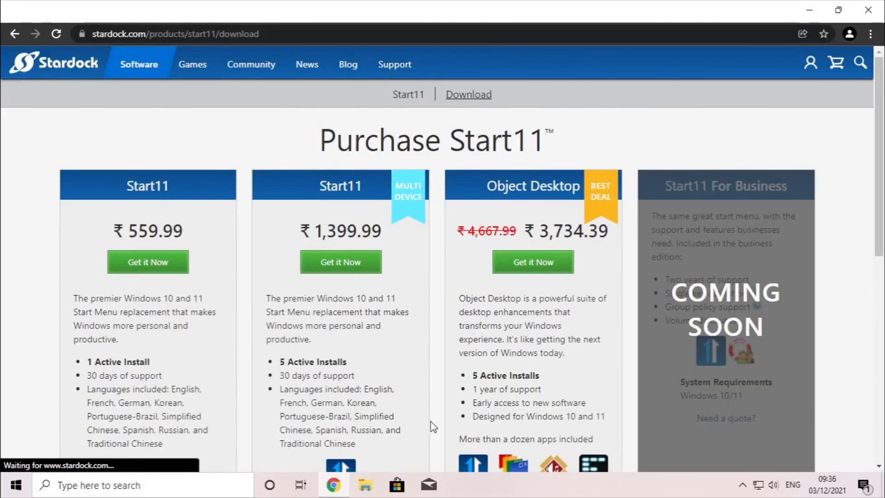
scroll(430, 420, "down", 7)
scroll(421, 467, "up", 8)
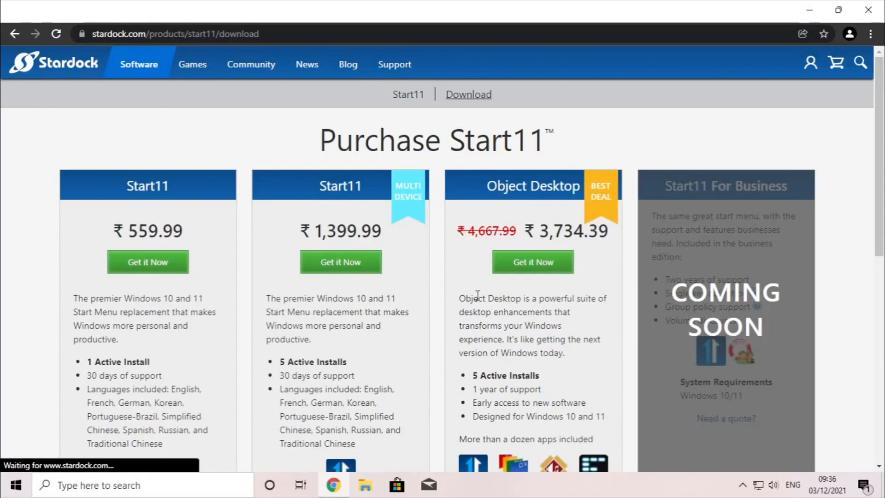
scroll(490, 394, "down", 4)
scroll(490, 394, "down", 3)
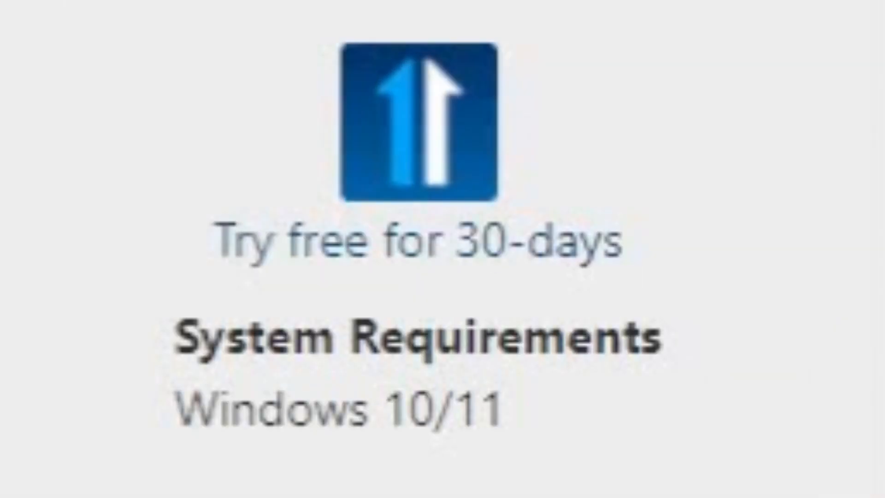
left_click(476, 259)
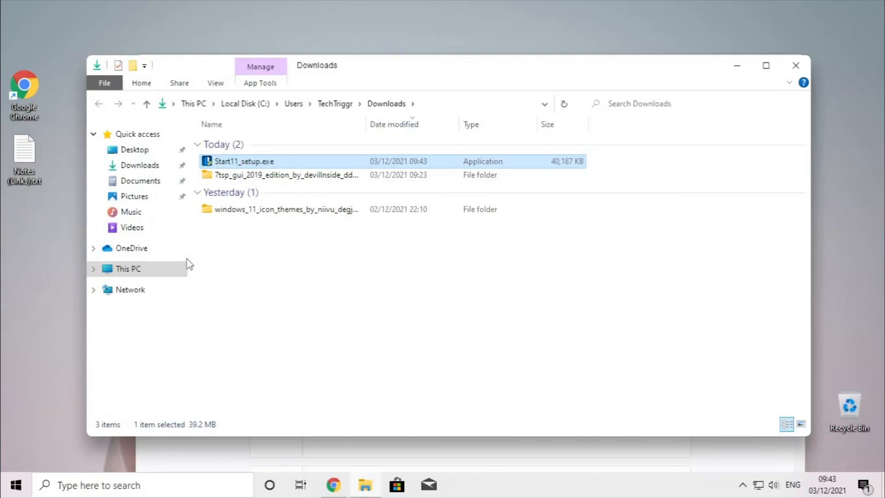
Step: Permanently delete the 7tsp_gui_2019_edition and windows_11_icon_themes folders from Downloads
left_click_drag(328, 330, 290, 178)
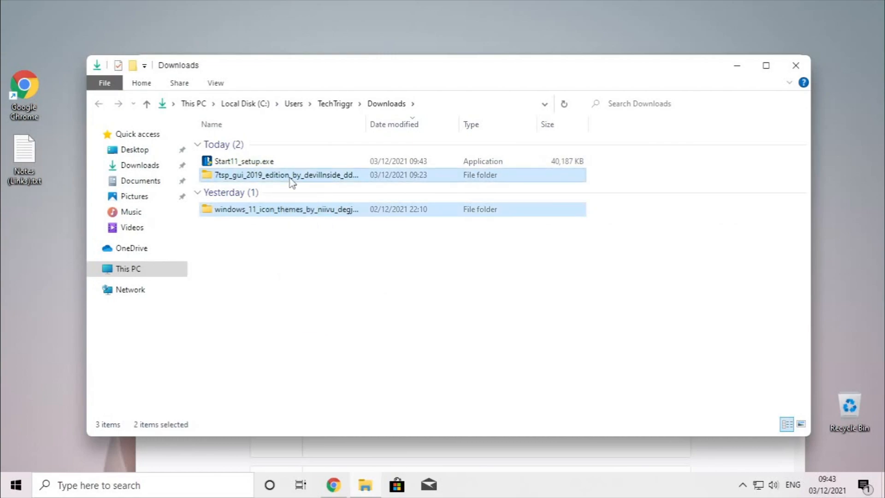
key("shift+Delete")
key("Return")
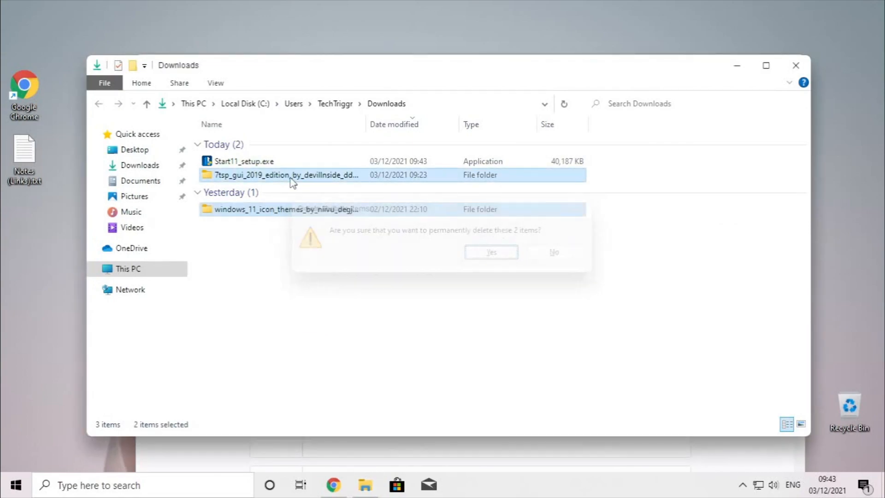
Step: Run Start11_setup.exe as administrator and allow it to make changes to the device
left_click(395, 163)
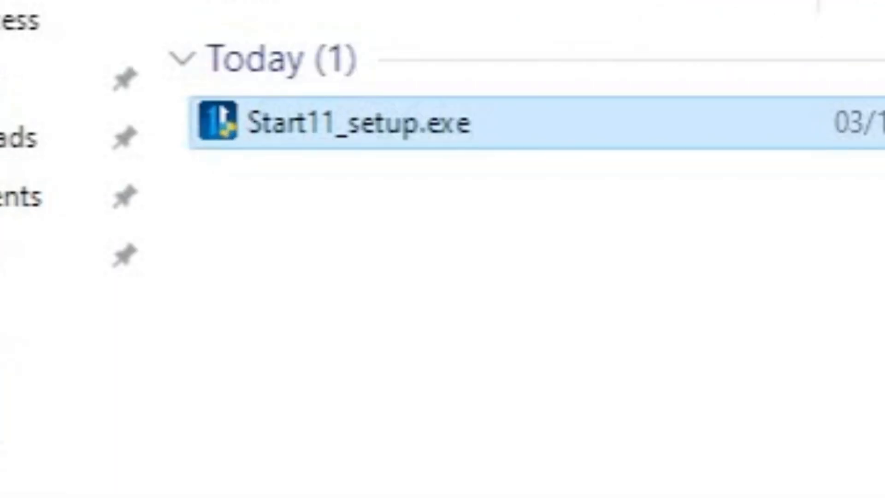
right_click(123, 24)
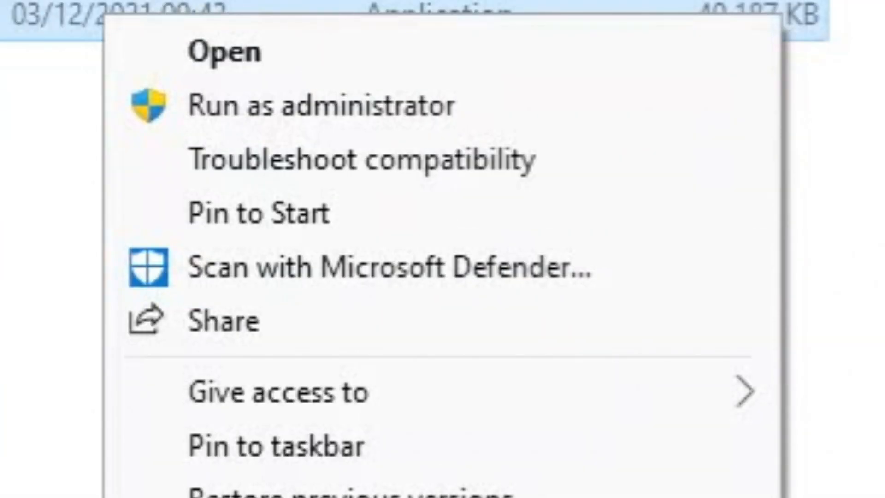
left_click(447, 102)
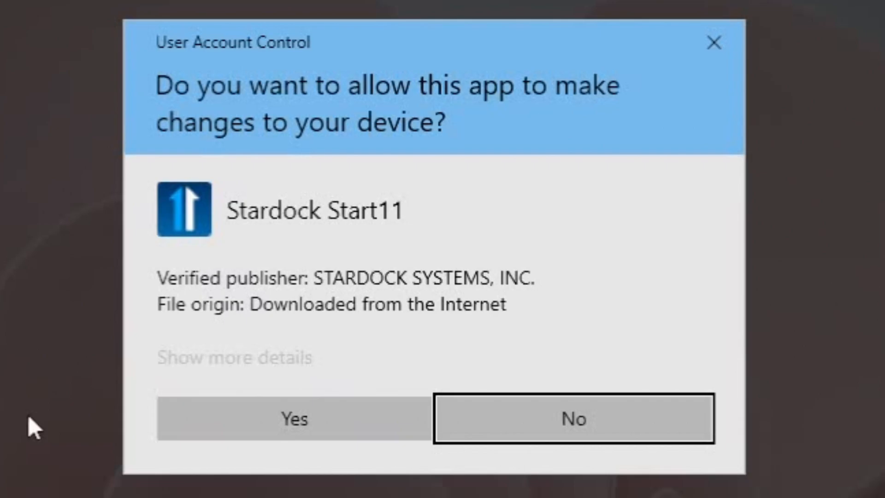
left_click(295, 419)
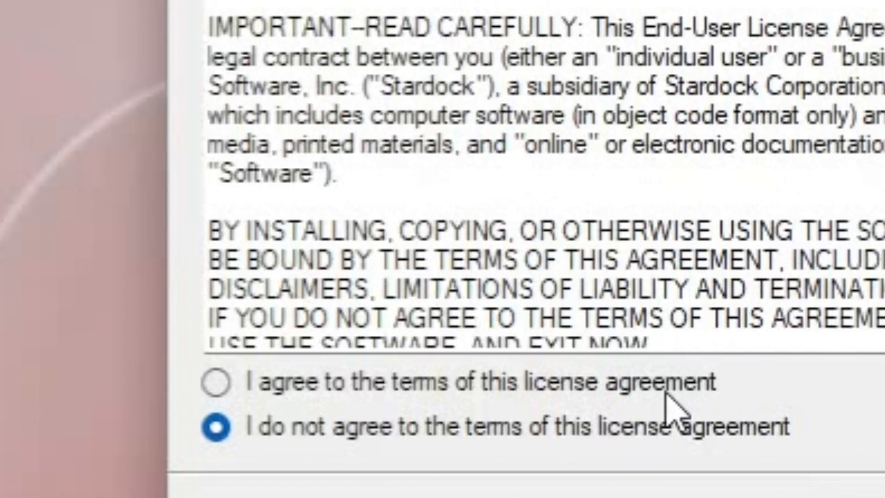
Step: Look through the Start11 license agreement, agree to its terms and proceed with the installation
left_click(424, 316)
scroll(436, 249, "down", 5)
scroll(436, 249, "up", 5)
scroll(544, 180, "down", 5)
scroll(544, 180, "up", 5)
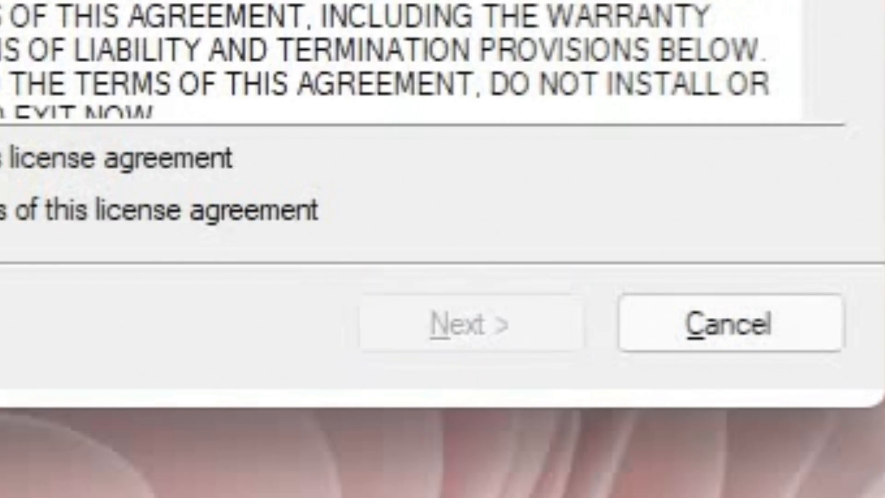
left_click(488, 304)
left_click(490, 304)
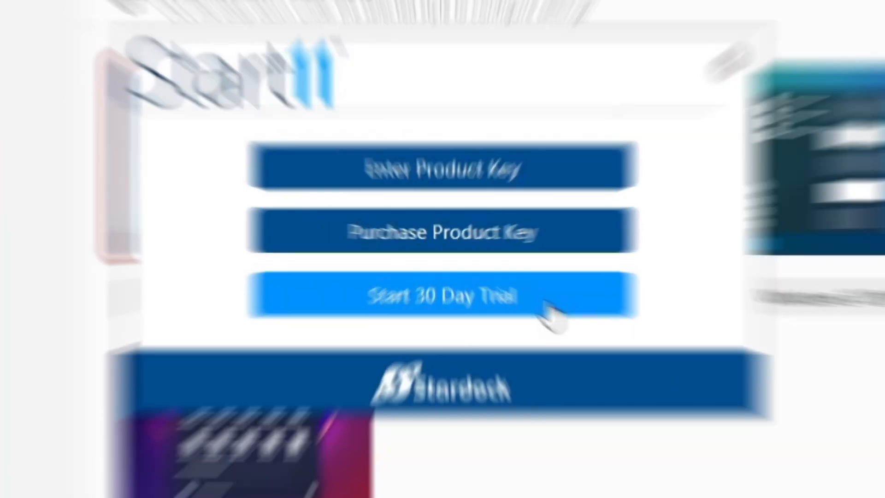
Step: Activate the Start11 30-day trial with the e-mail address and finish the activation
left_click(510, 289)
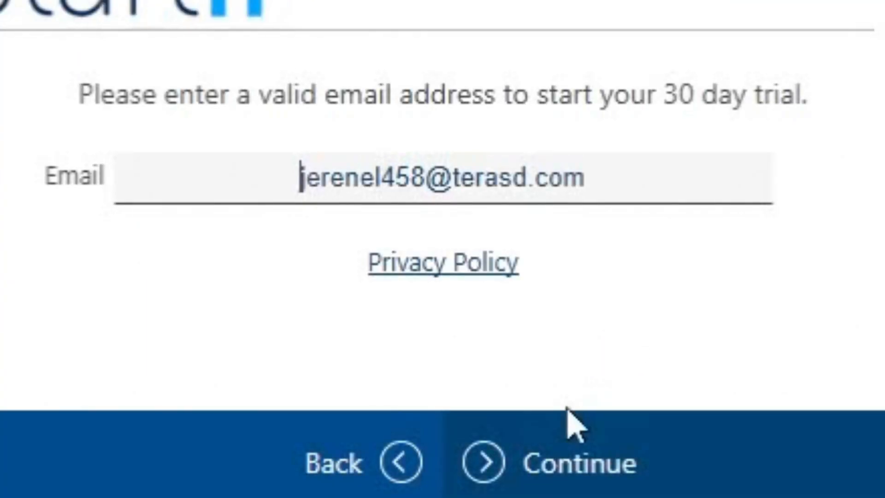
left_click(576, 492)
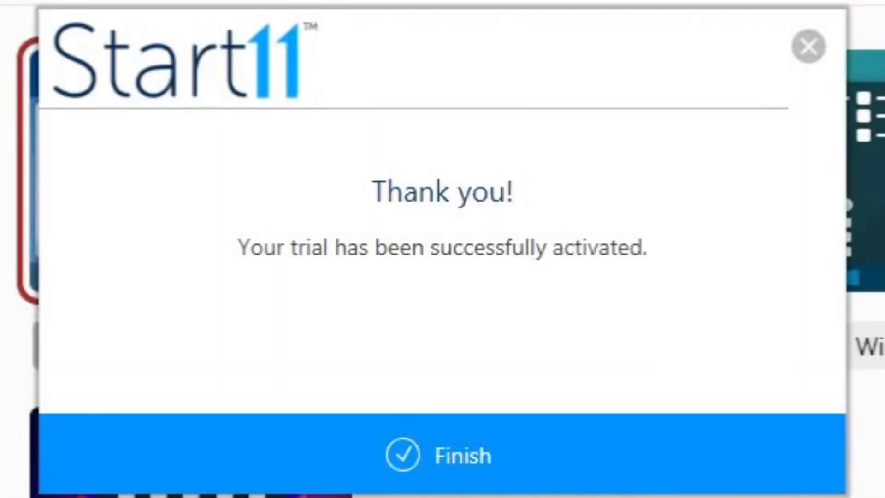
left_click(652, 475)
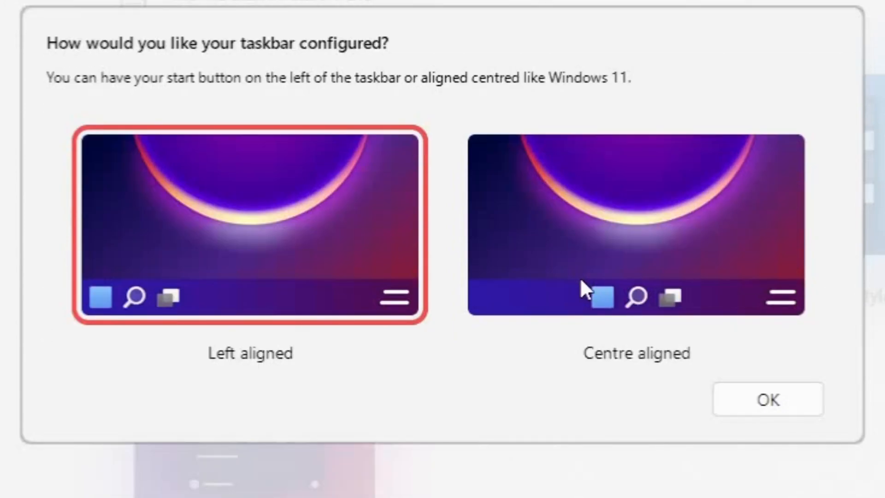
Step: Configure the taskbar as Centre aligned and let Start11 hide the taskbar search bar
left_click(586, 279)
left_click(768, 400)
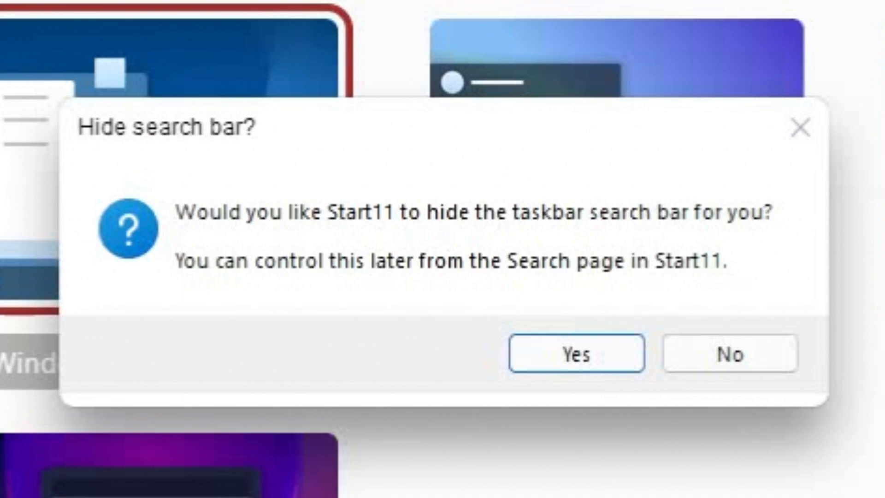
left_click(591, 362)
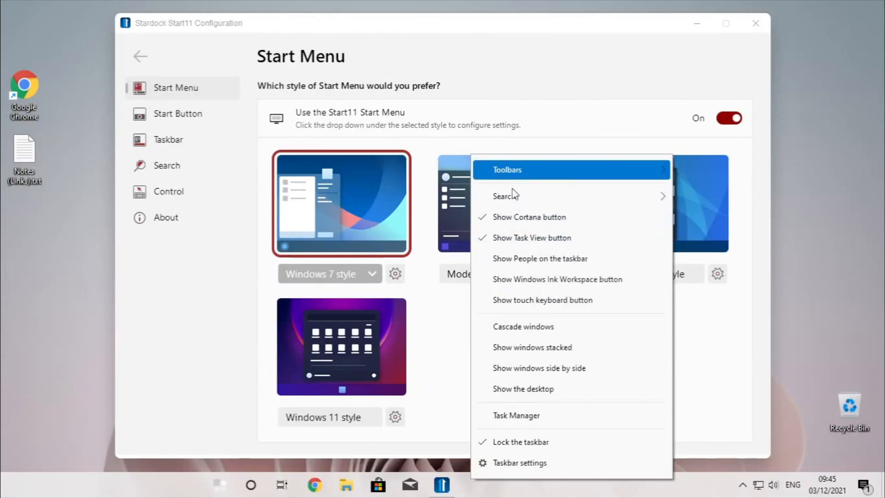
Step: Show the search icon on the taskbar and hide the Cortana button
mouse_move(510, 198)
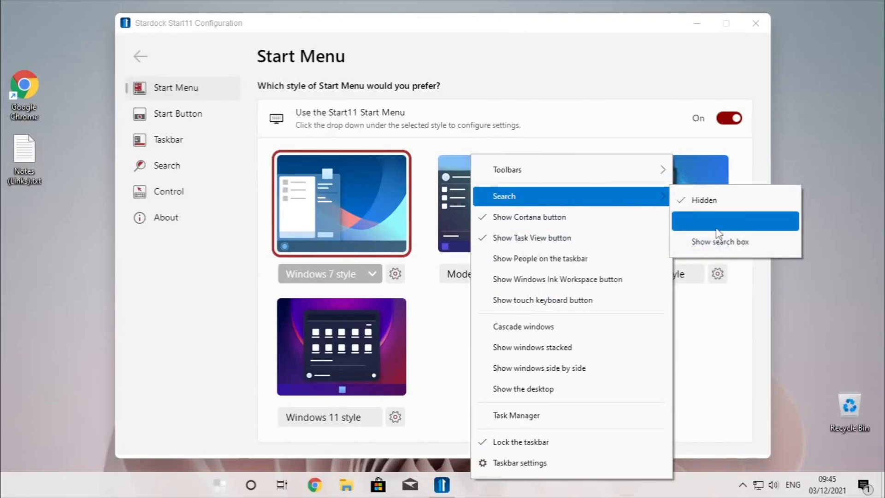
left_click(729, 222)
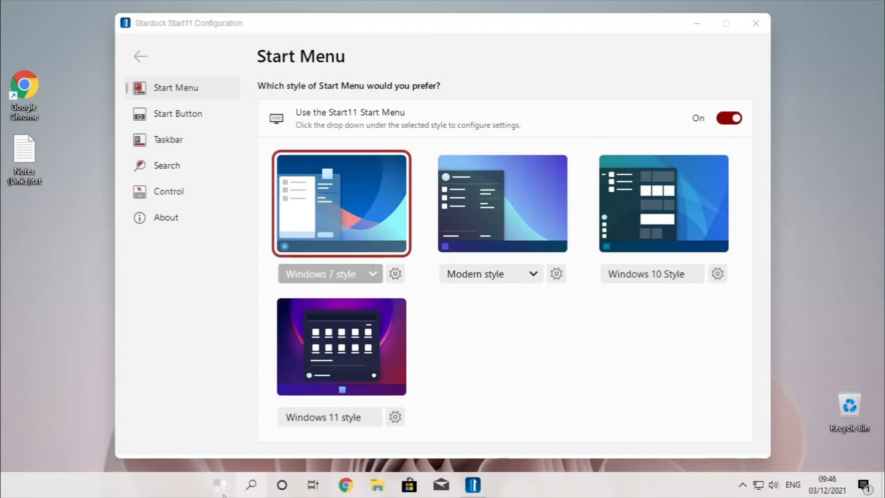
right_click(601, 490)
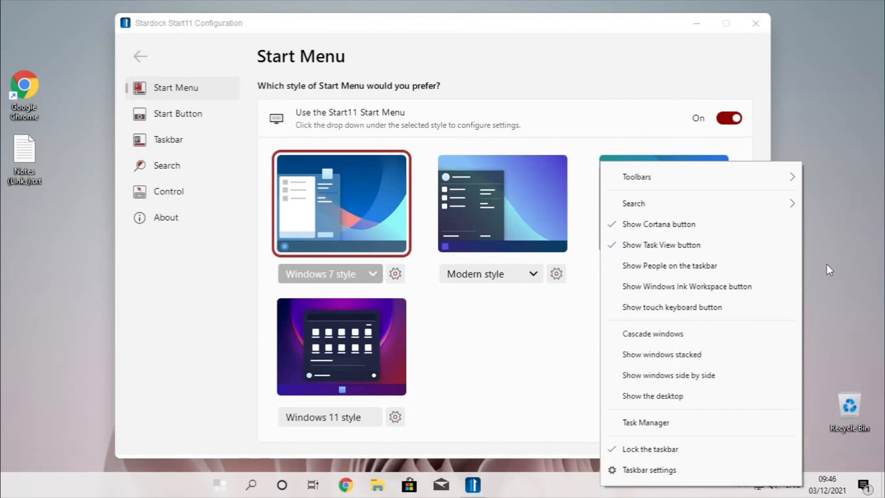
left_click(700, 226)
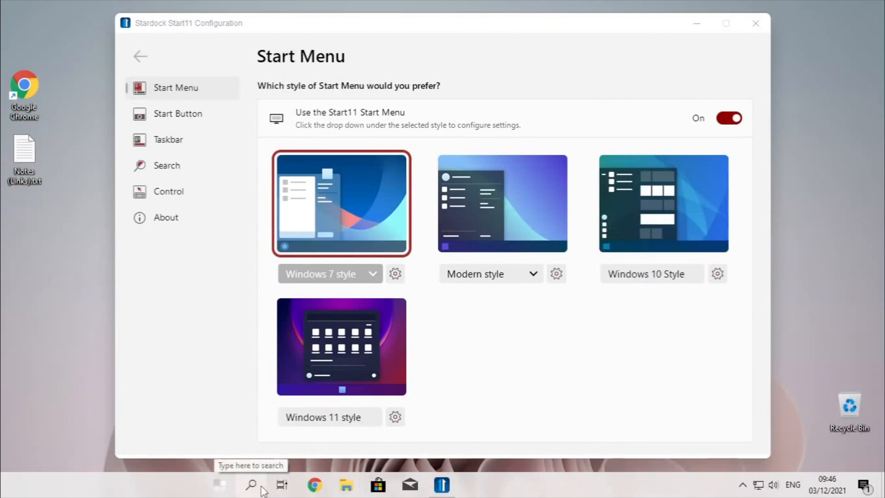
Step: Switch the Start menu to the Windows 11 style and check how it looks
left_click(541, 362)
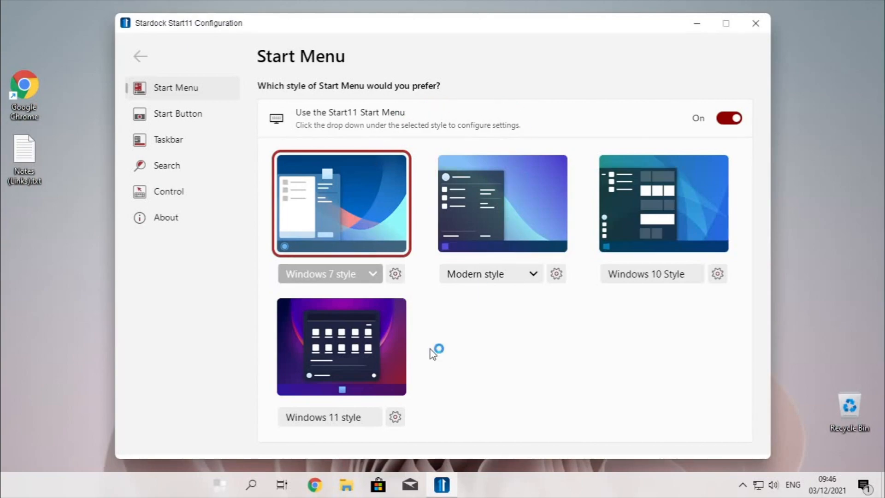
left_click(323, 360)
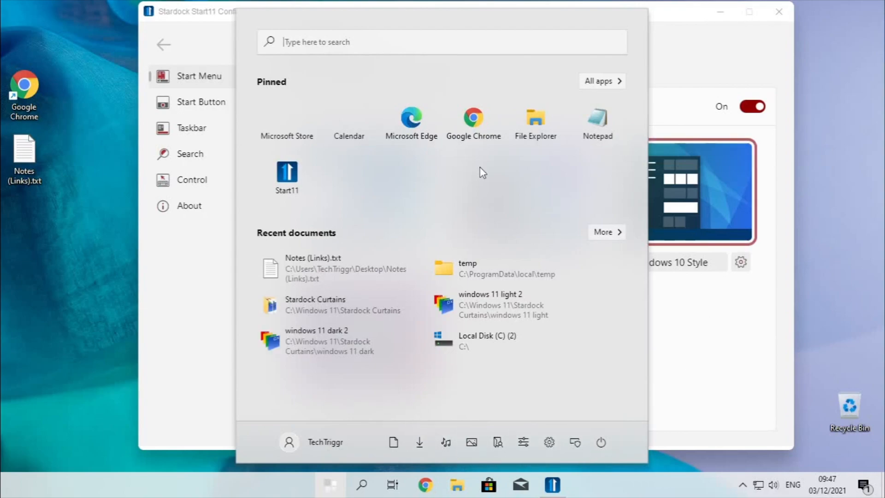
left_click(11, 251)
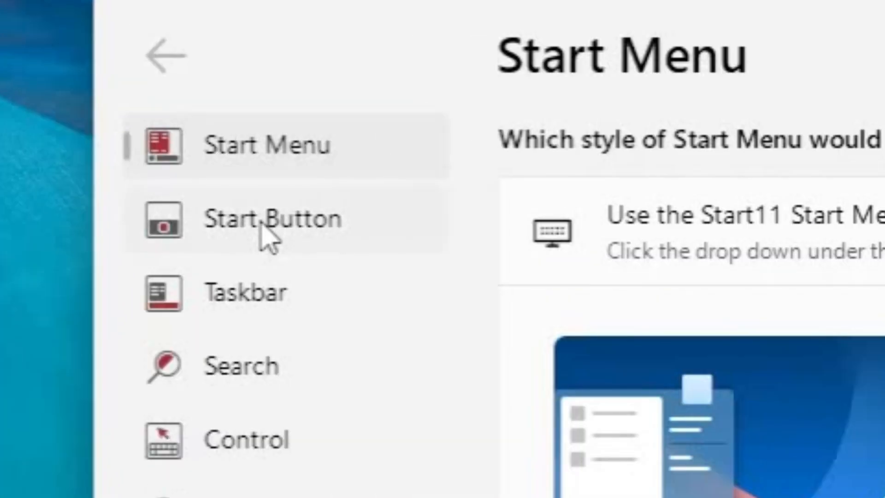
Step: Set Large Orb Windows 11.png from C:\Windows 11\Start Orbs as the custom start button image and check the Start menu
left_click(199, 106)
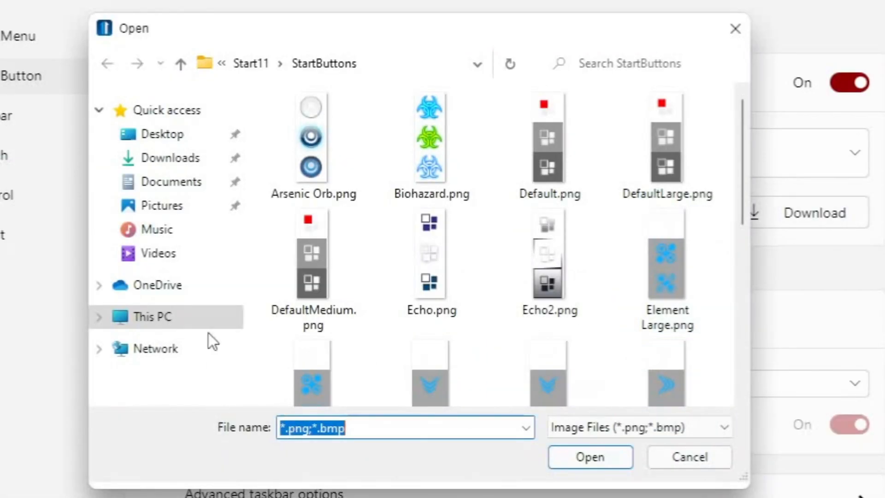
left_click(213, 320)
scroll(407, 300, "down", 3)
double_click(404, 314)
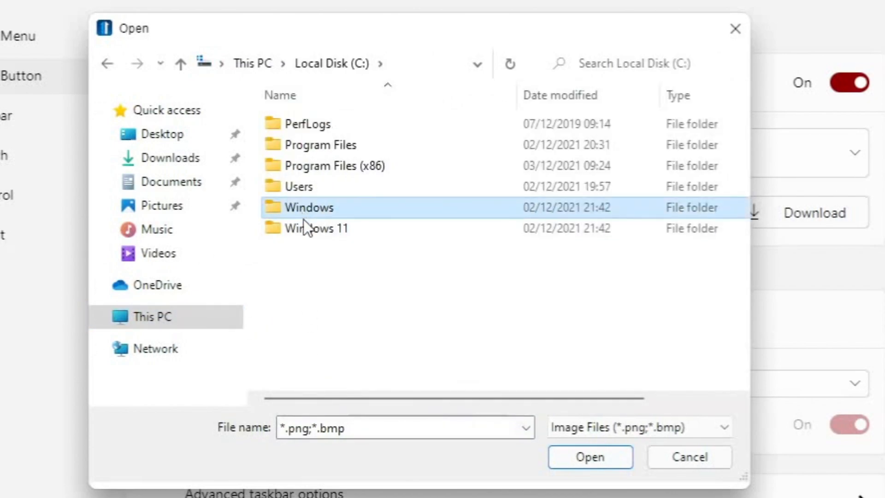
double_click(306, 229)
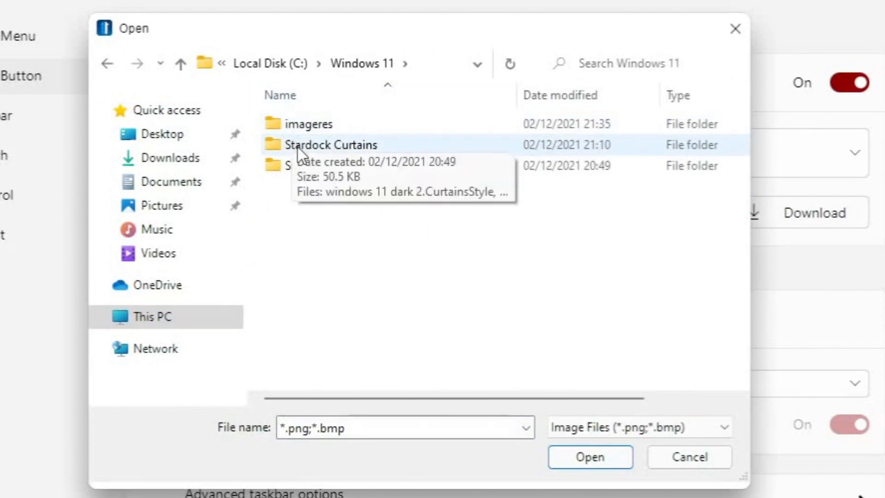
left_click(349, 165)
double_click(349, 165)
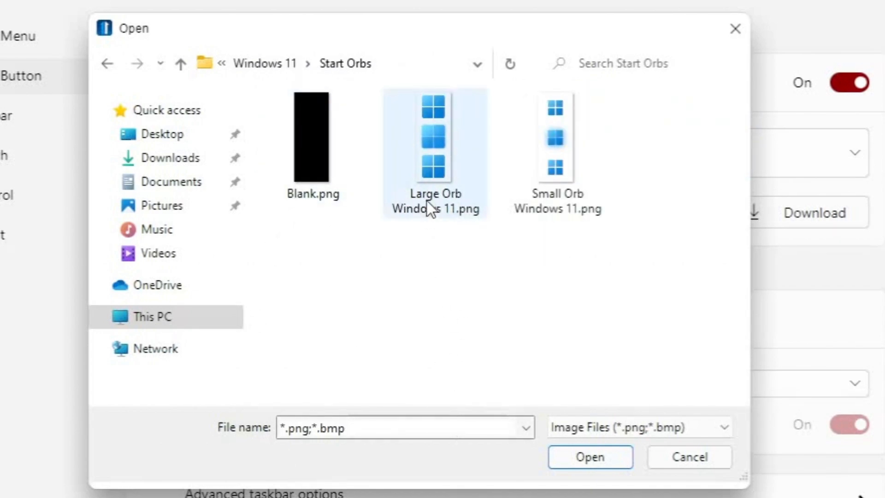
double_click(422, 164)
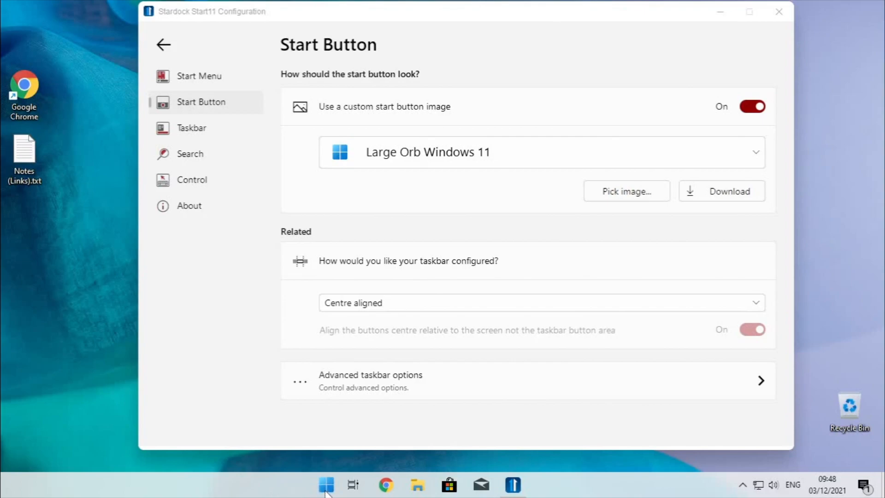
left_click(326, 484)
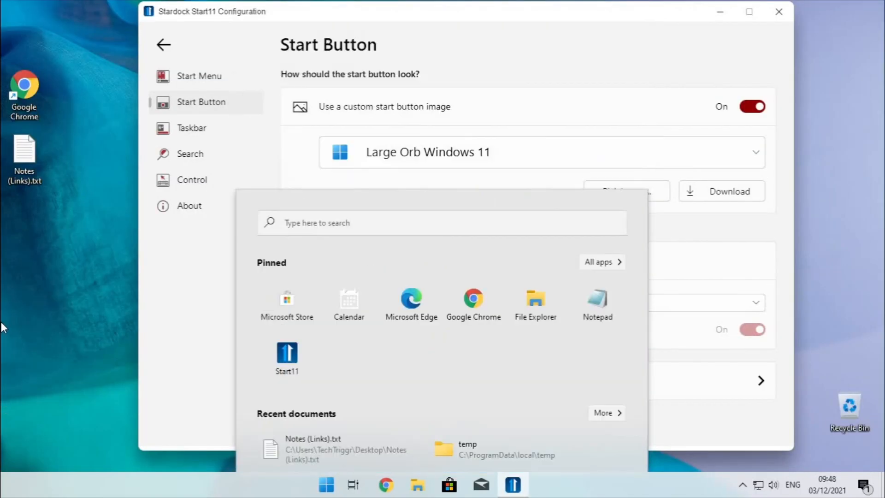
left_click(235, 112)
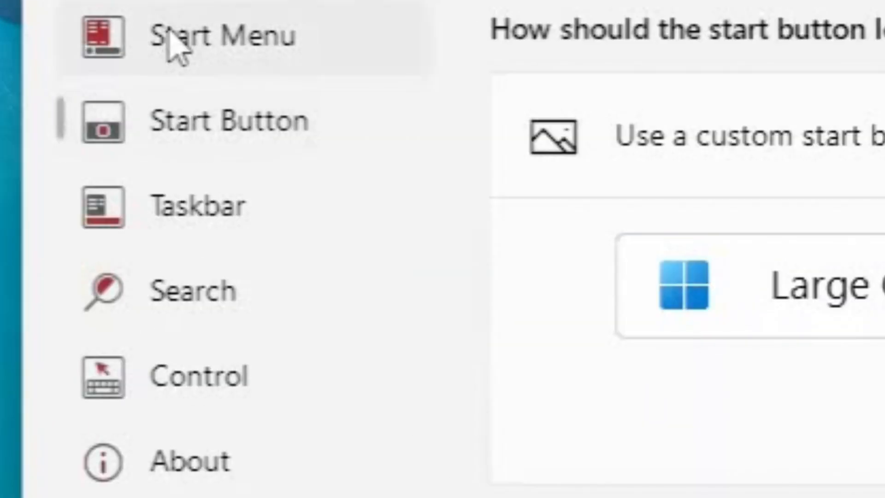
Step: Configure the Windows 11 style Start menu by removing Documents and Downloads from its shortcuts list
left_click(185, 78)
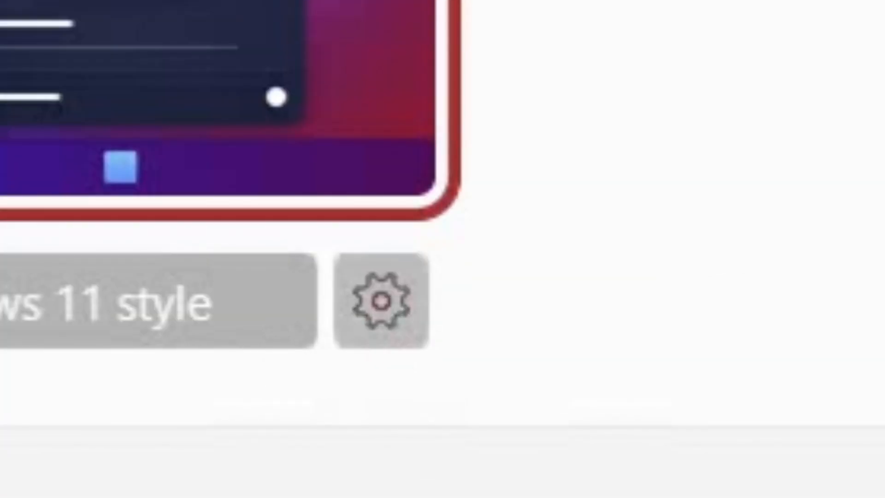
left_click(418, 406)
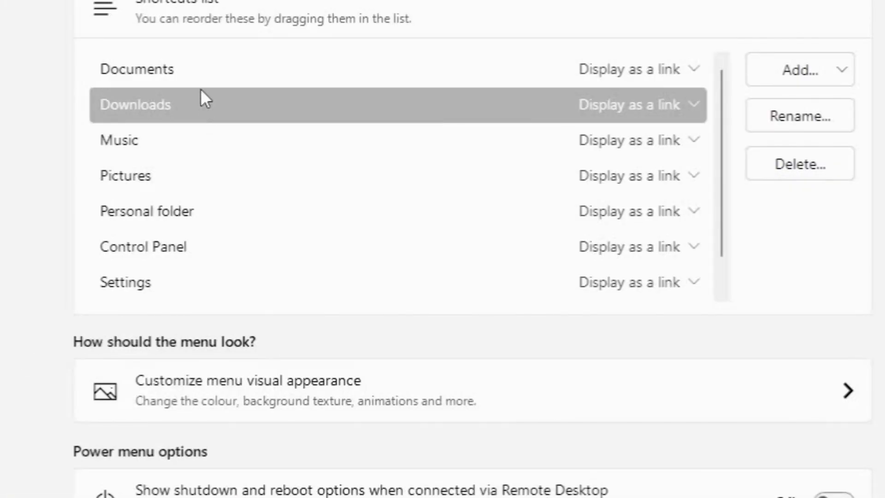
left_click(200, 69)
left_click(797, 158)
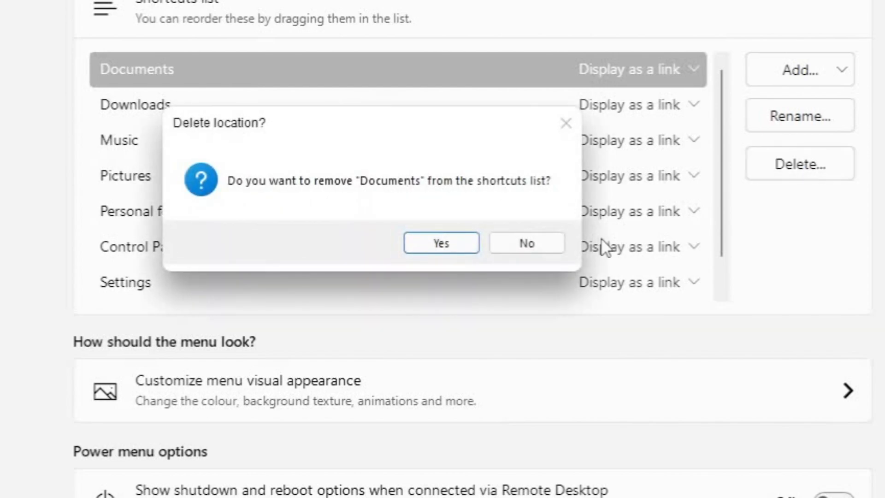
left_click(439, 239)
left_click(784, 166)
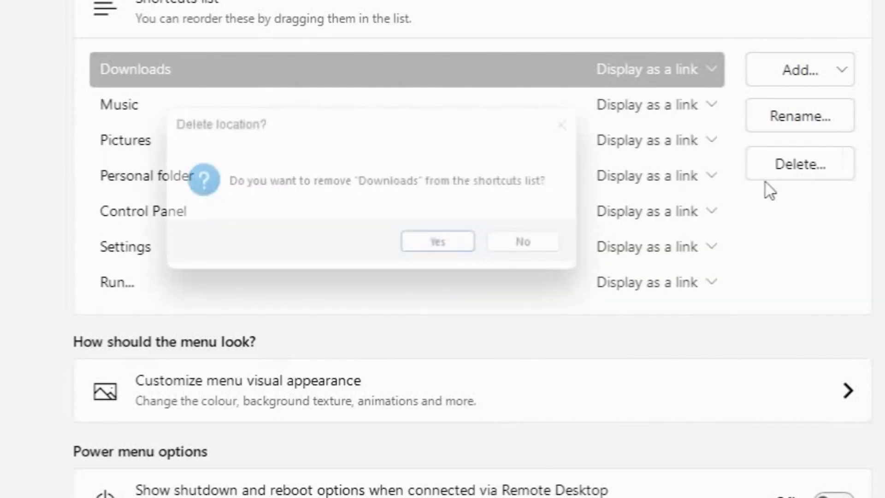
left_click(459, 247)
Step: Remove Music, Pictures, Personal folder, Control Panel, Settings and Run from the shortcuts list and check the Start menu
left_click(800, 163)
key("Return")
left_click(800, 163)
key("Return")
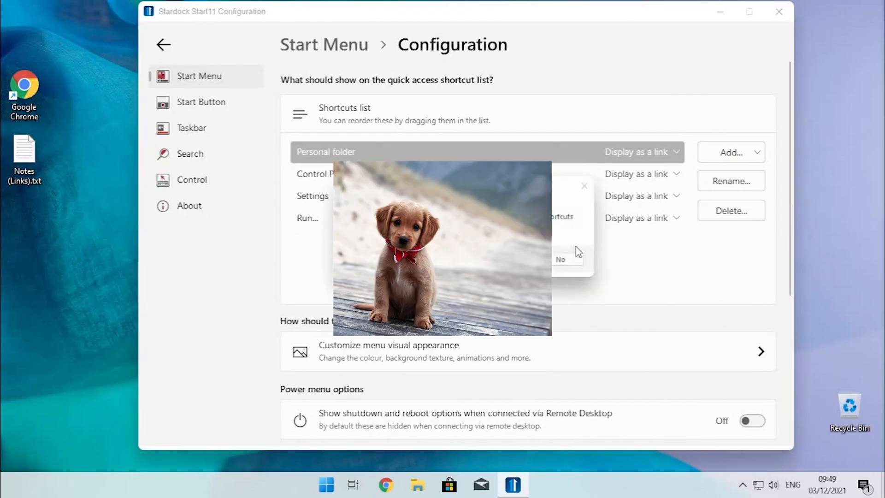
left_click(800, 163)
key("Return")
left_click(728, 212)
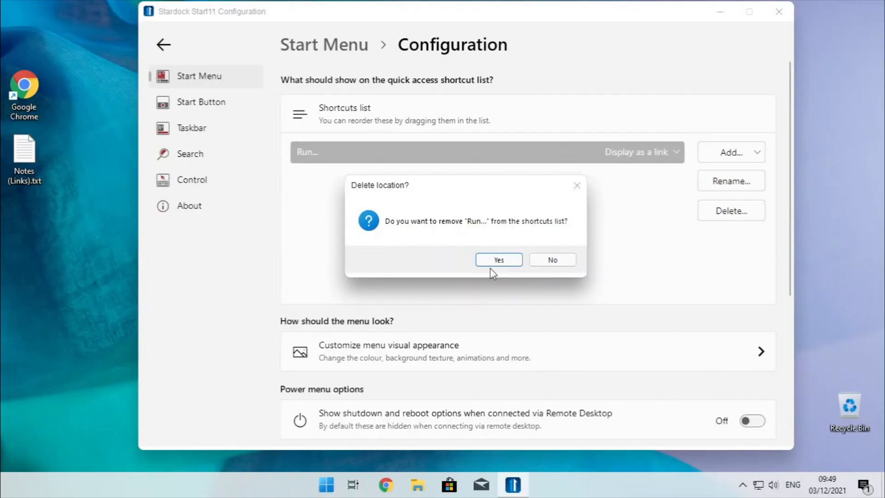
left_click(493, 260)
left_click(327, 484)
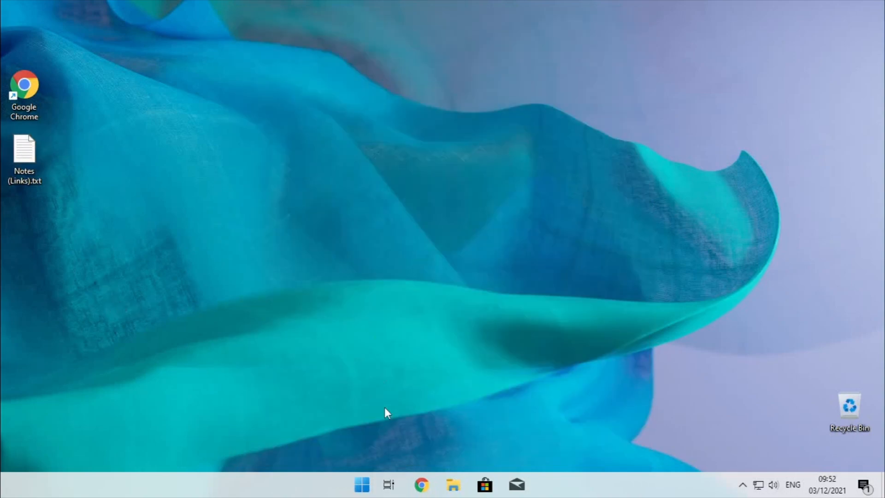
Step: Find Control Panel through the Start menu and launch System Restore from the restore point settings
left_click(369, 484)
type("control")
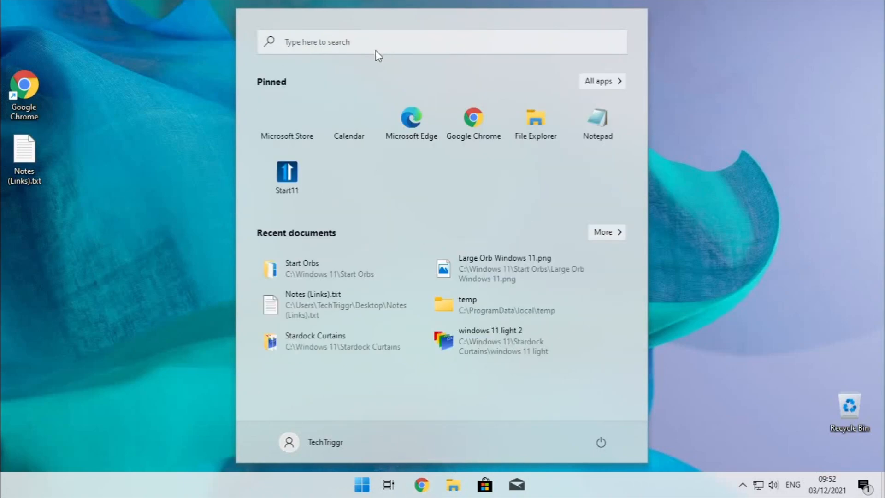
key("Escape")
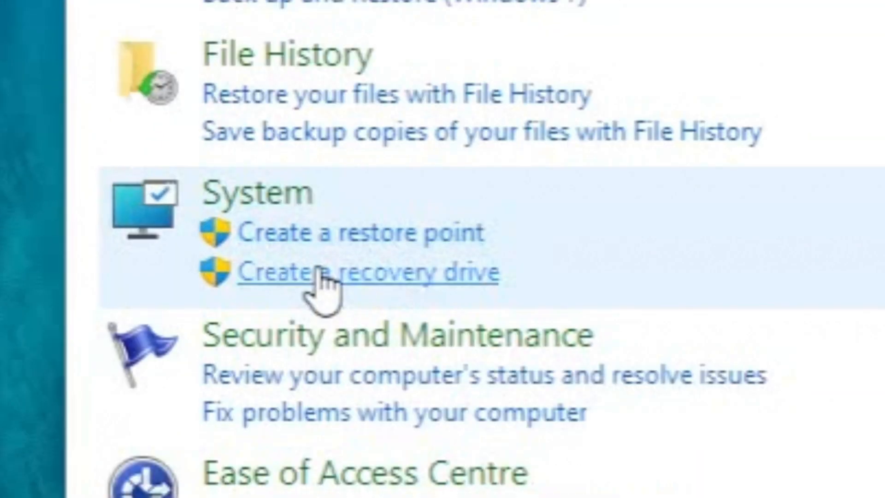
left_click(294, 232)
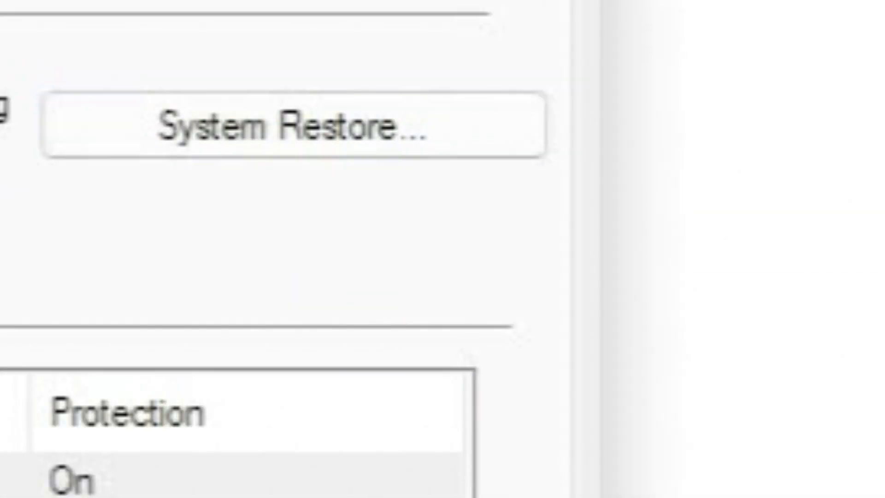
left_click(293, 125)
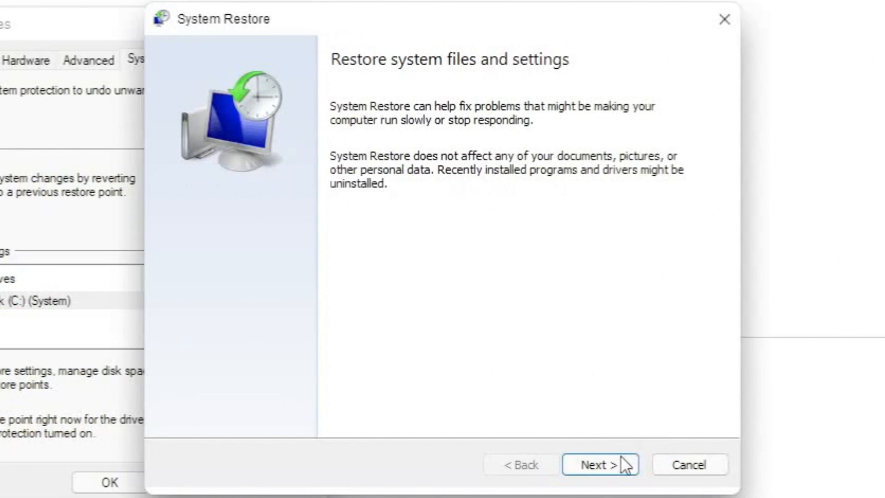
Step: Restore the computer to the manual restore point "Hey There, Take Me Back To Windows 10" and accept the restart
left_click(623, 459)
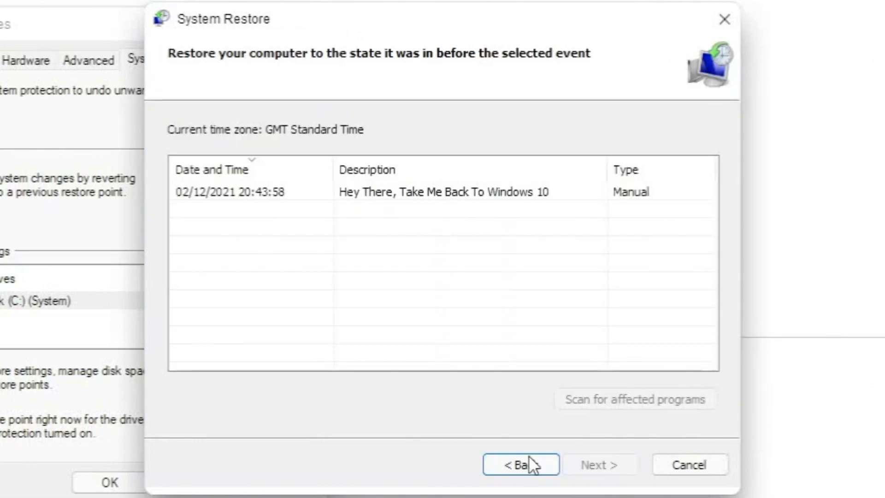
left_click(398, 189)
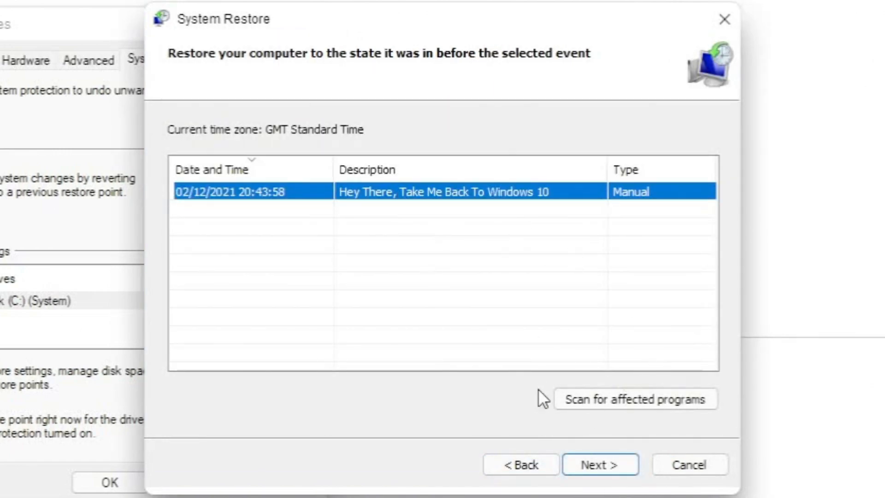
left_click(585, 459)
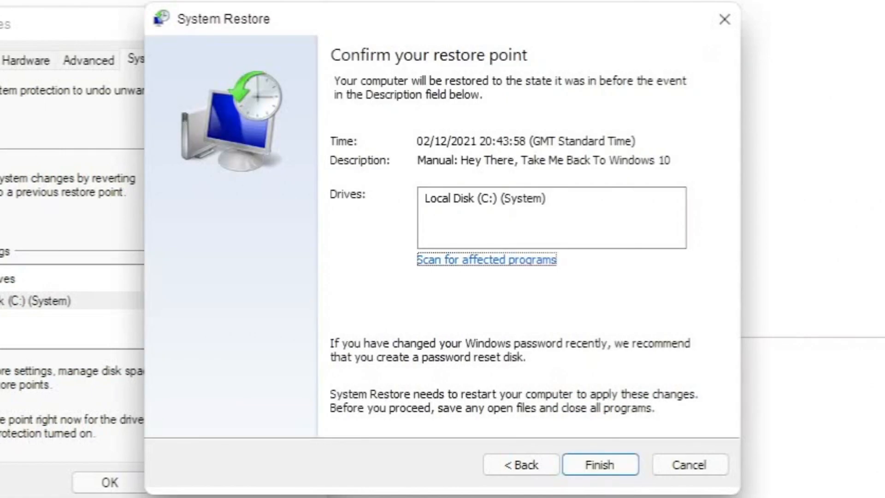
left_click(590, 463)
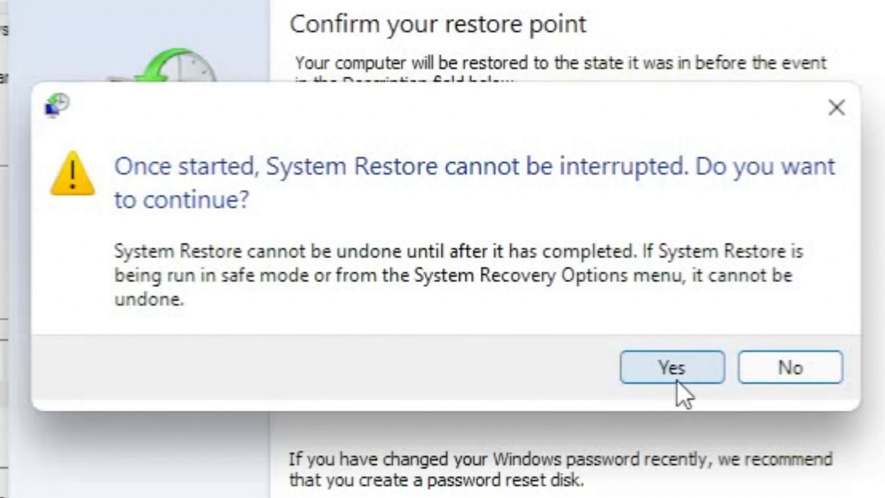
left_click(676, 378)
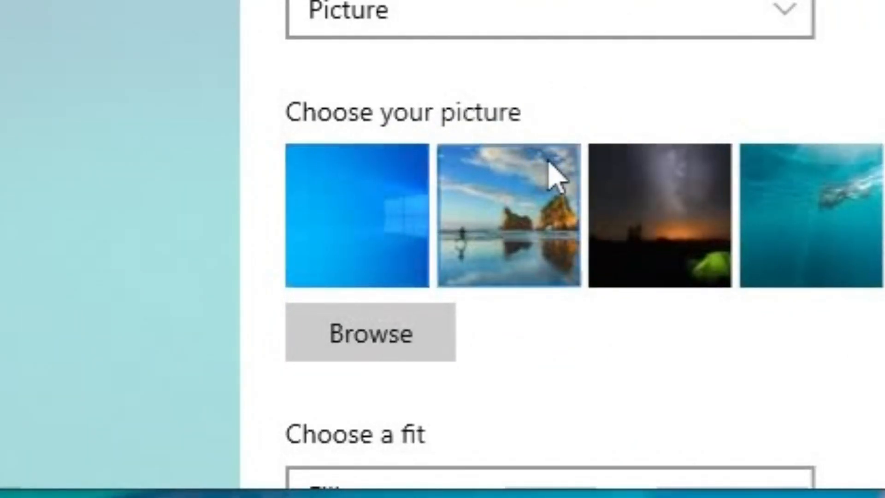
Step: Try the beach picture as desktop background, then set the blue Windows 10 logo picture instead
left_click(548, 161)
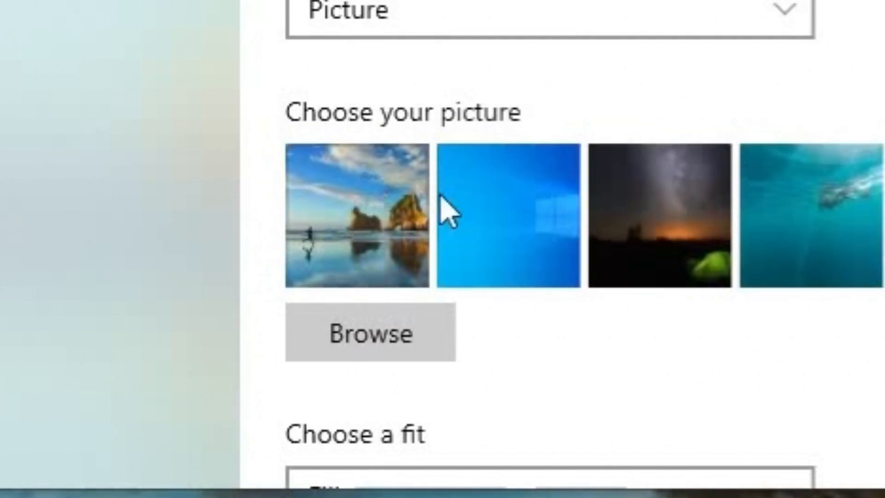
left_click(497, 222)
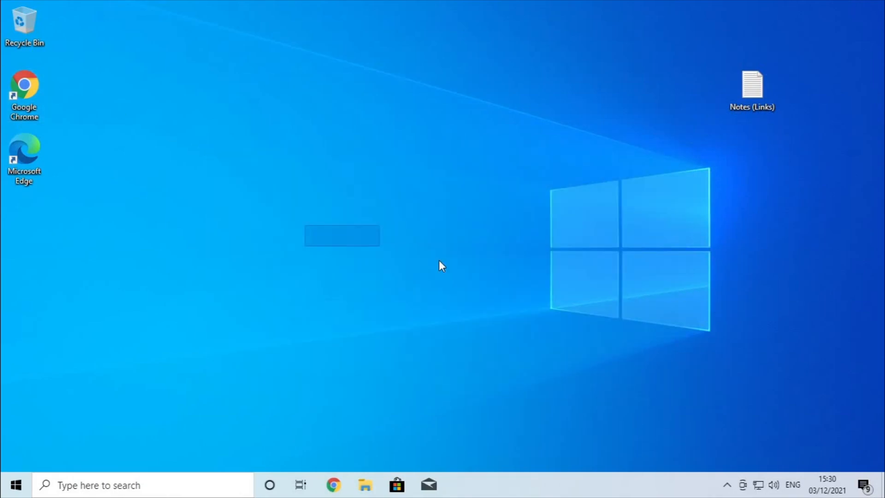
left_click_drag(486, 265, 770, 342)
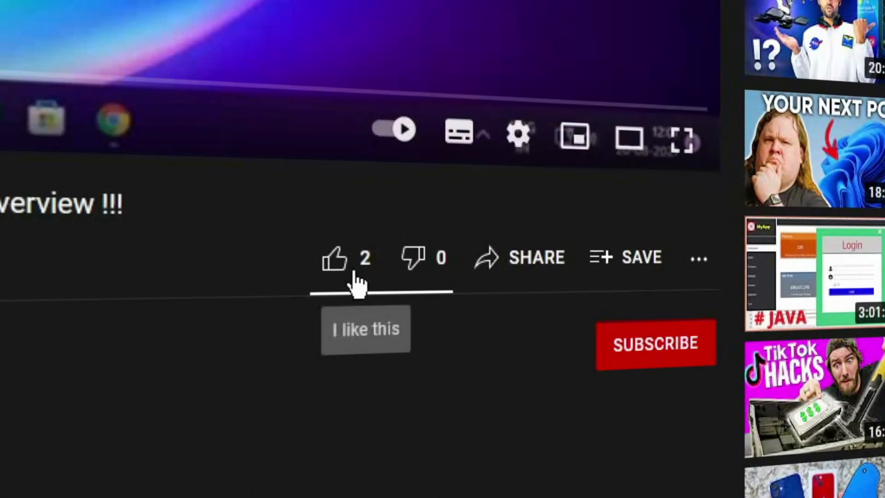
Step: Switch to the YouTube video page, like the video and subscribe to its channel
left_click(353, 272)
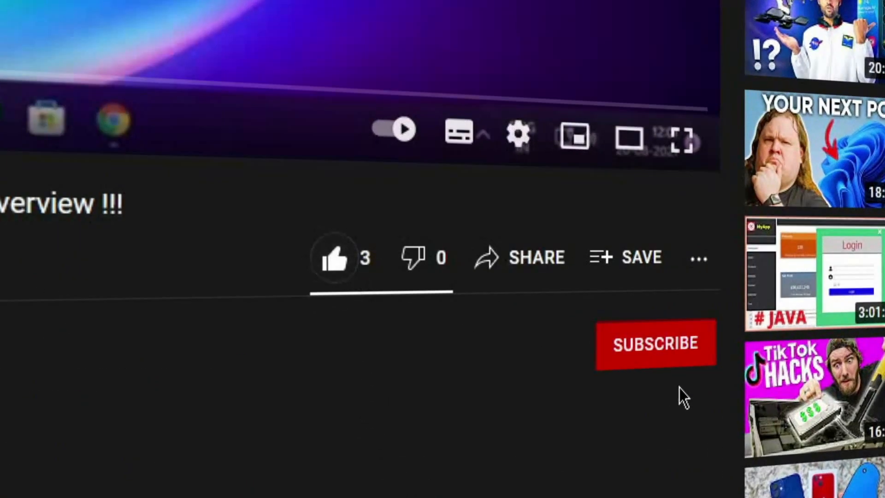
left_click(654, 356)
left_click(698, 348)
Step: Write the comment "Luv Ur Vids" under the video
left_click(738, 397)
type("Luv Ur Vids")
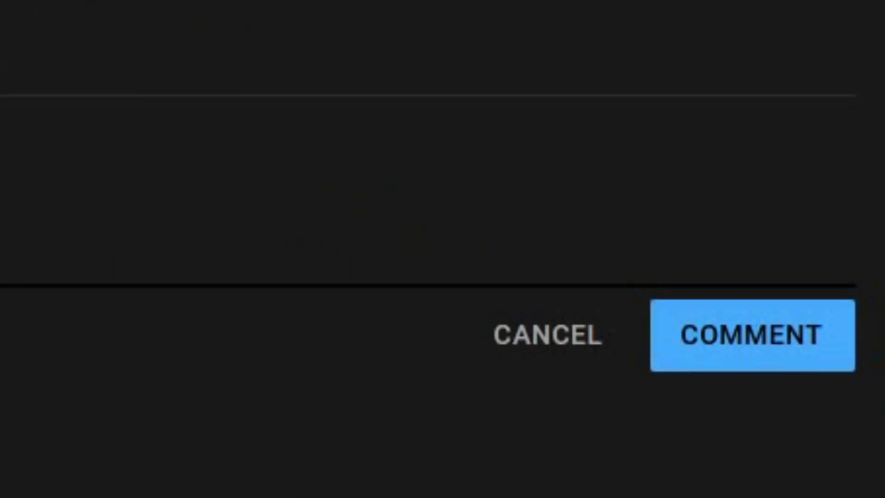